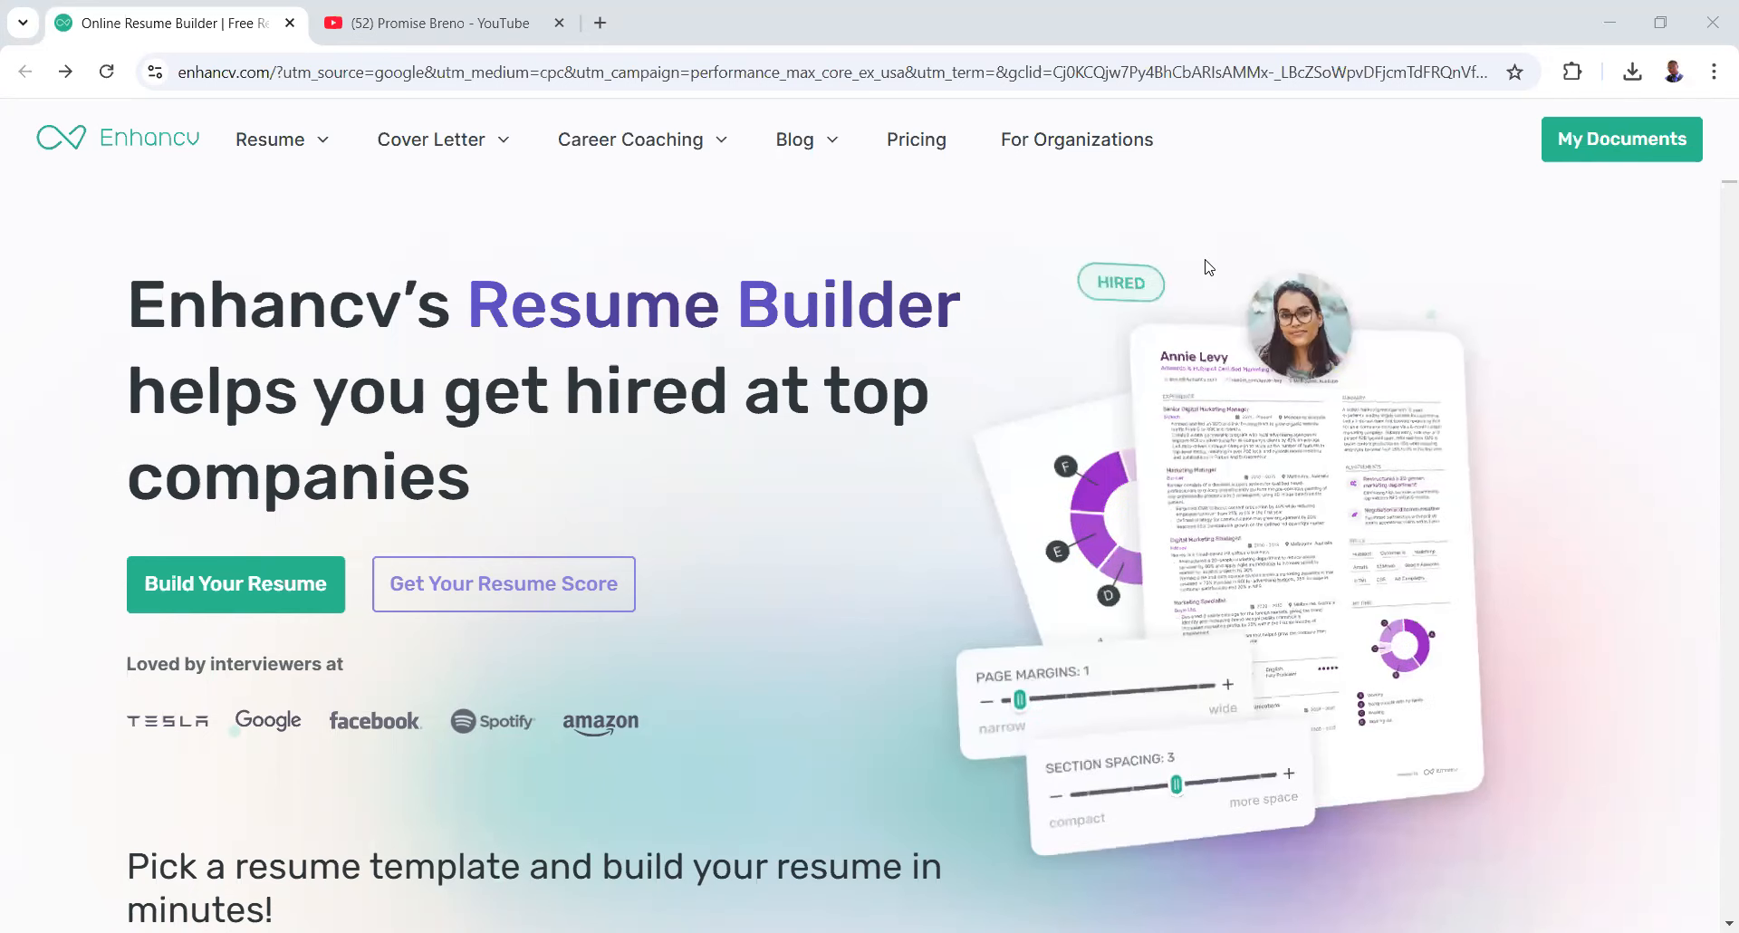
- Scroll through the Enhancv marketing home page before moving on to the app
{"action": "scroll", "coordinate": [911, 426], "scroll_direction": "down", "scroll_amount": 4}
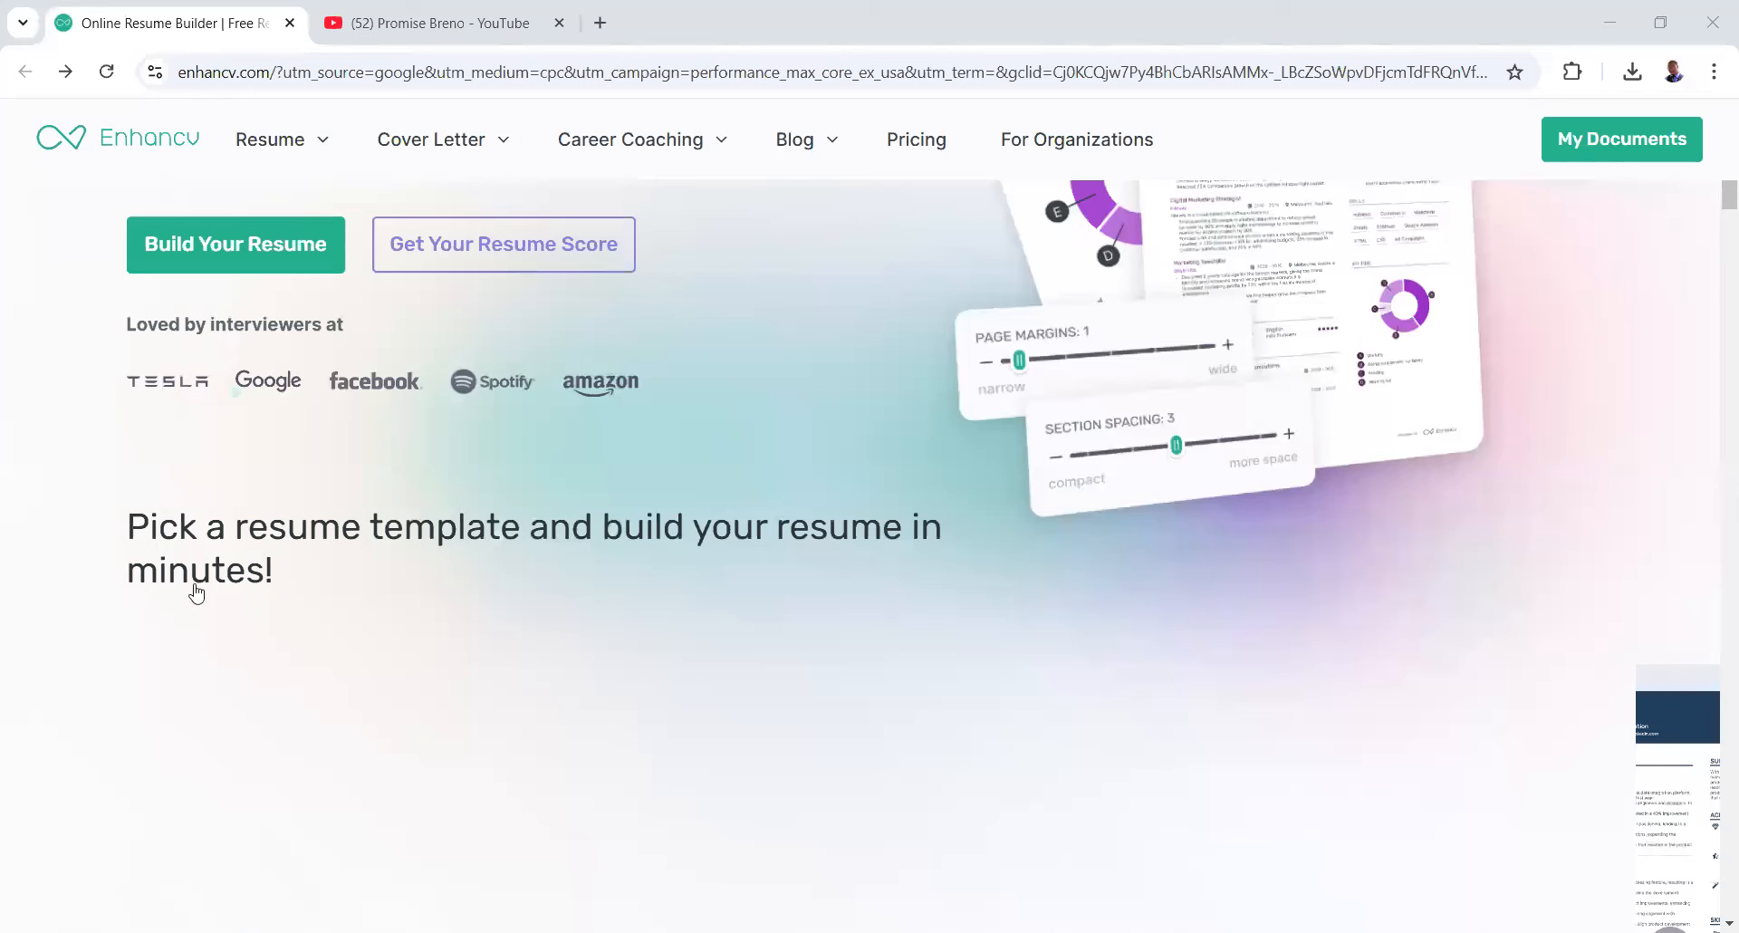
{"action": "scroll", "coordinate": [195, 591], "scroll_direction": "down", "scroll_amount": 3}
{"action": "scroll", "coordinate": [729, 711], "scroll_direction": "down", "scroll_amount": 2}
{"action": "scroll", "coordinate": [717, 670], "scroll_direction": "up", "scroll_amount": 8}
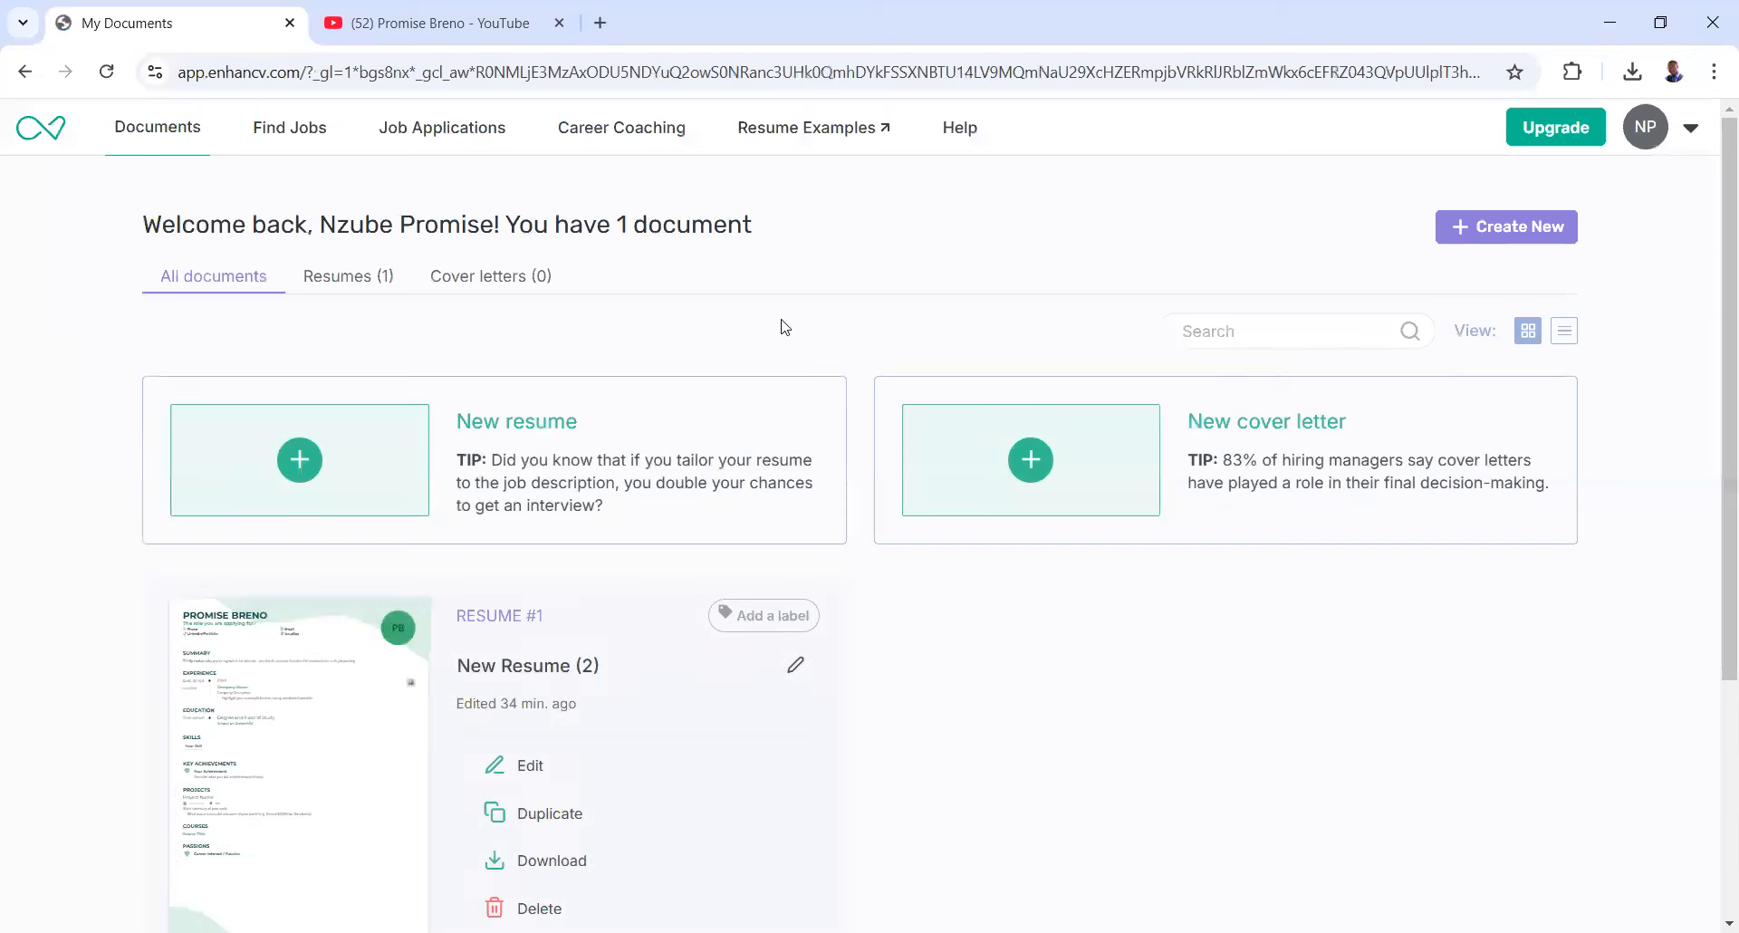
- Choose New resume from the Create New dropdown on the My Documents dashboard
{"action": "left_click", "coordinate": [1471, 234]}
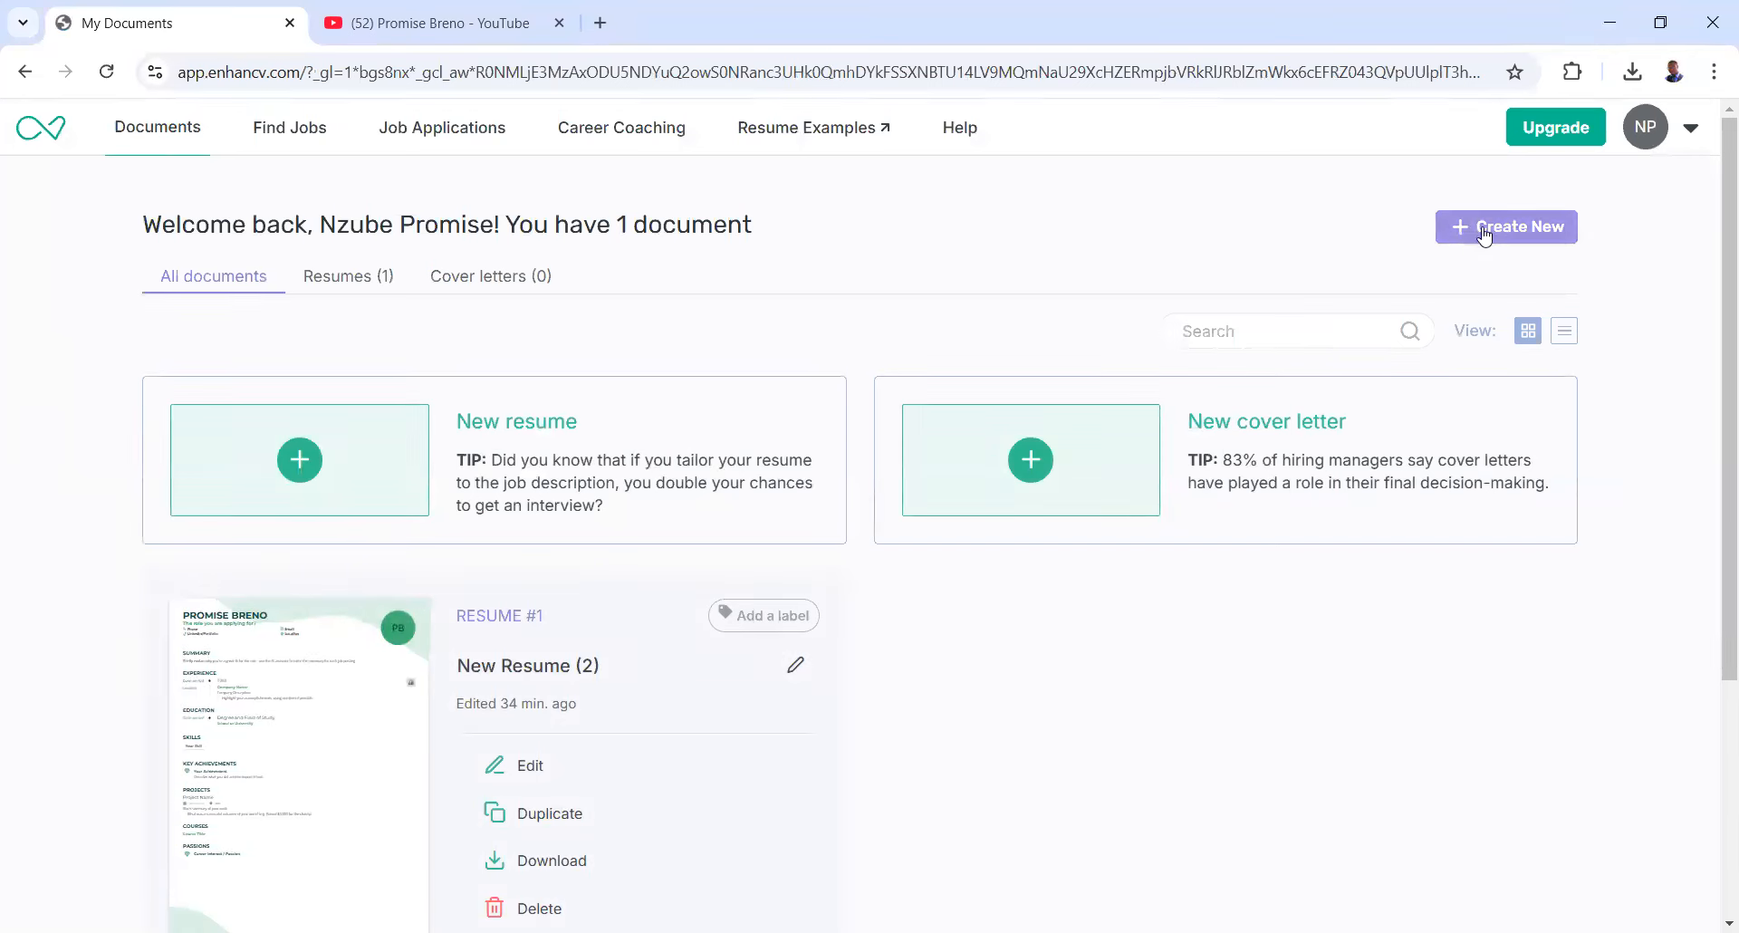
{"action": "left_click", "coordinate": [1484, 235]}
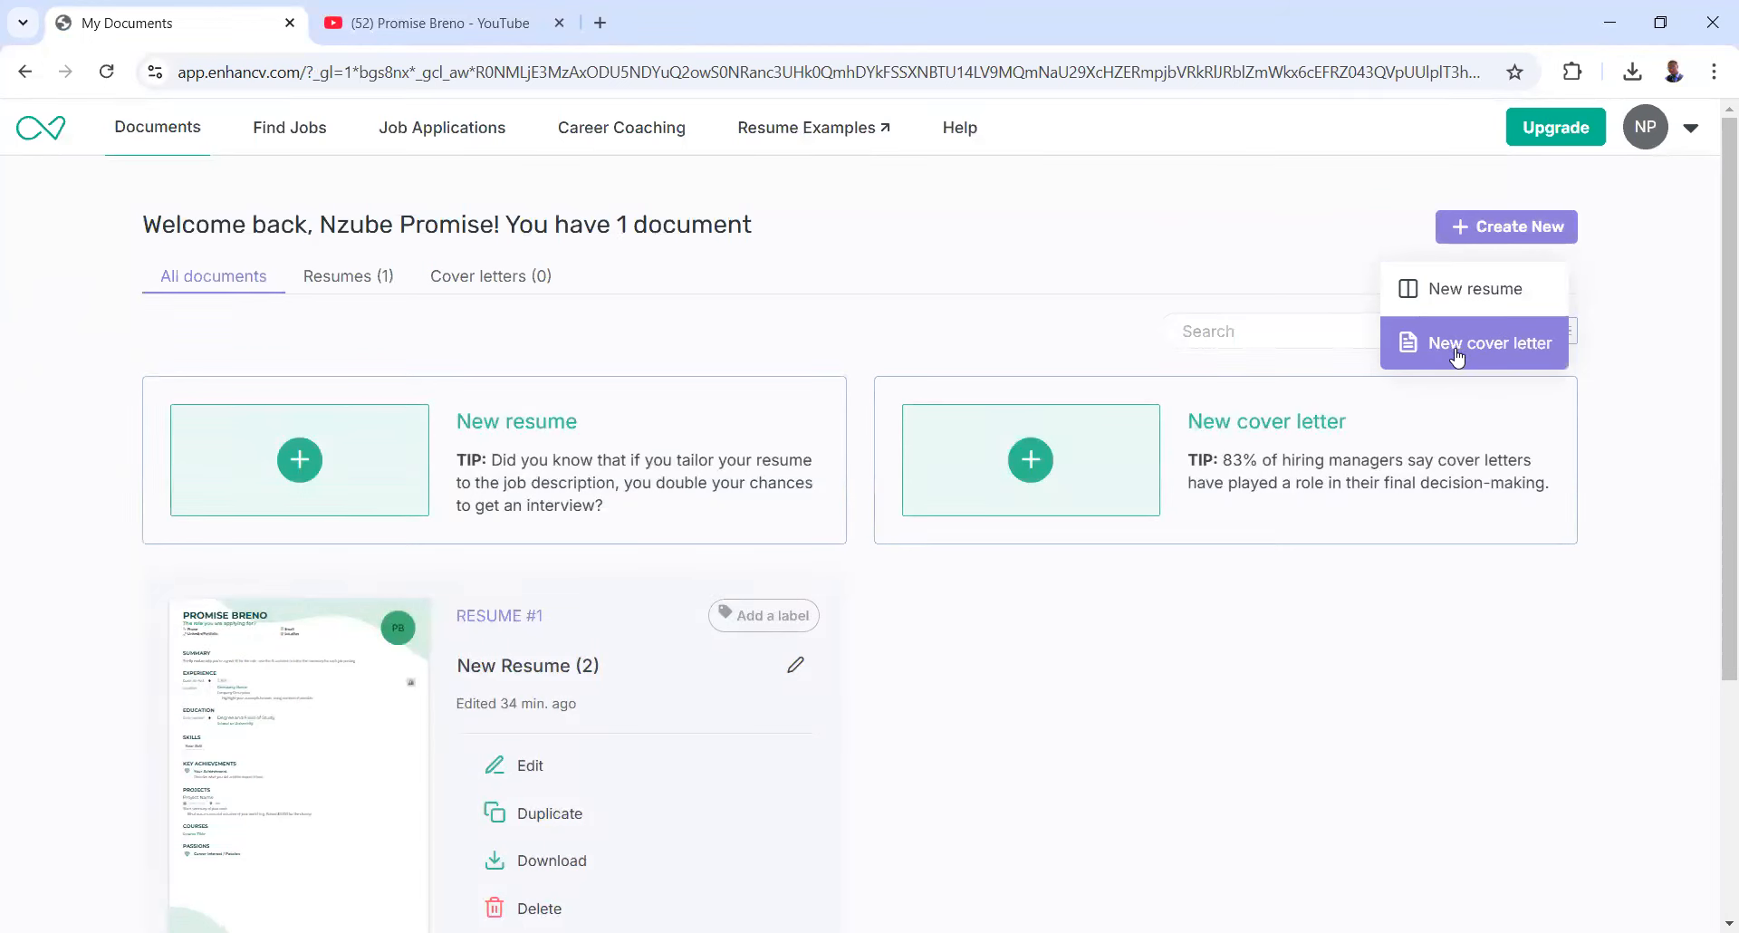
{"action": "left_click", "coordinate": [1455, 293]}
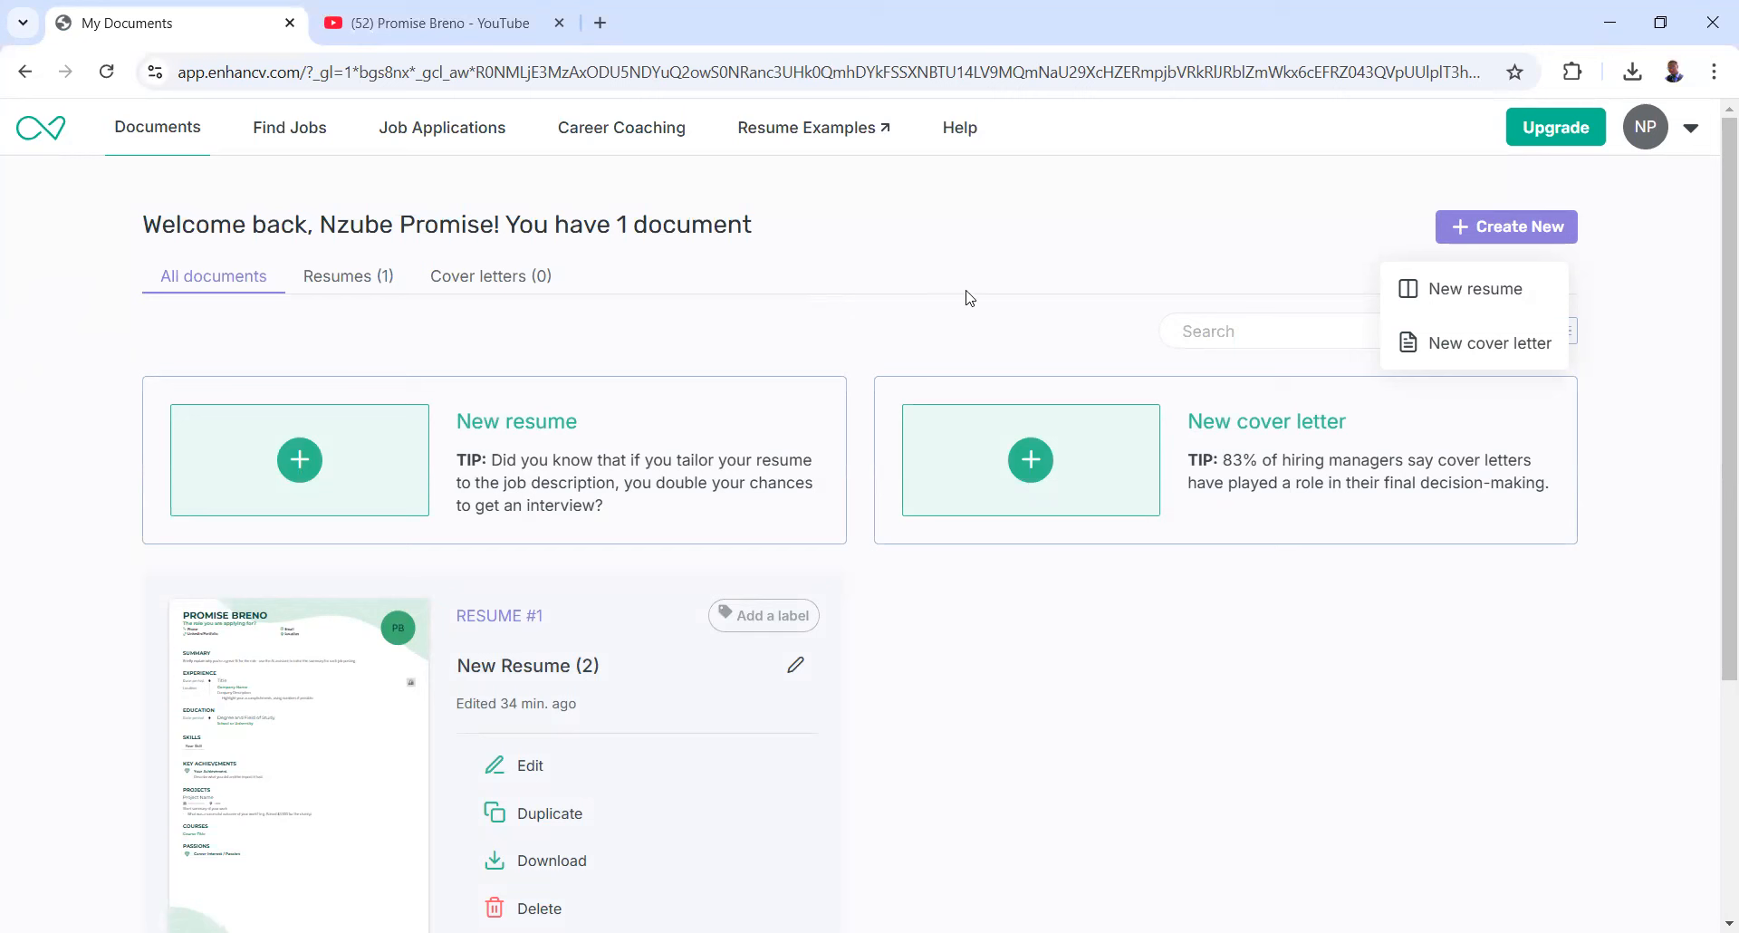
{"action": "left_click", "coordinate": [1453, 296]}
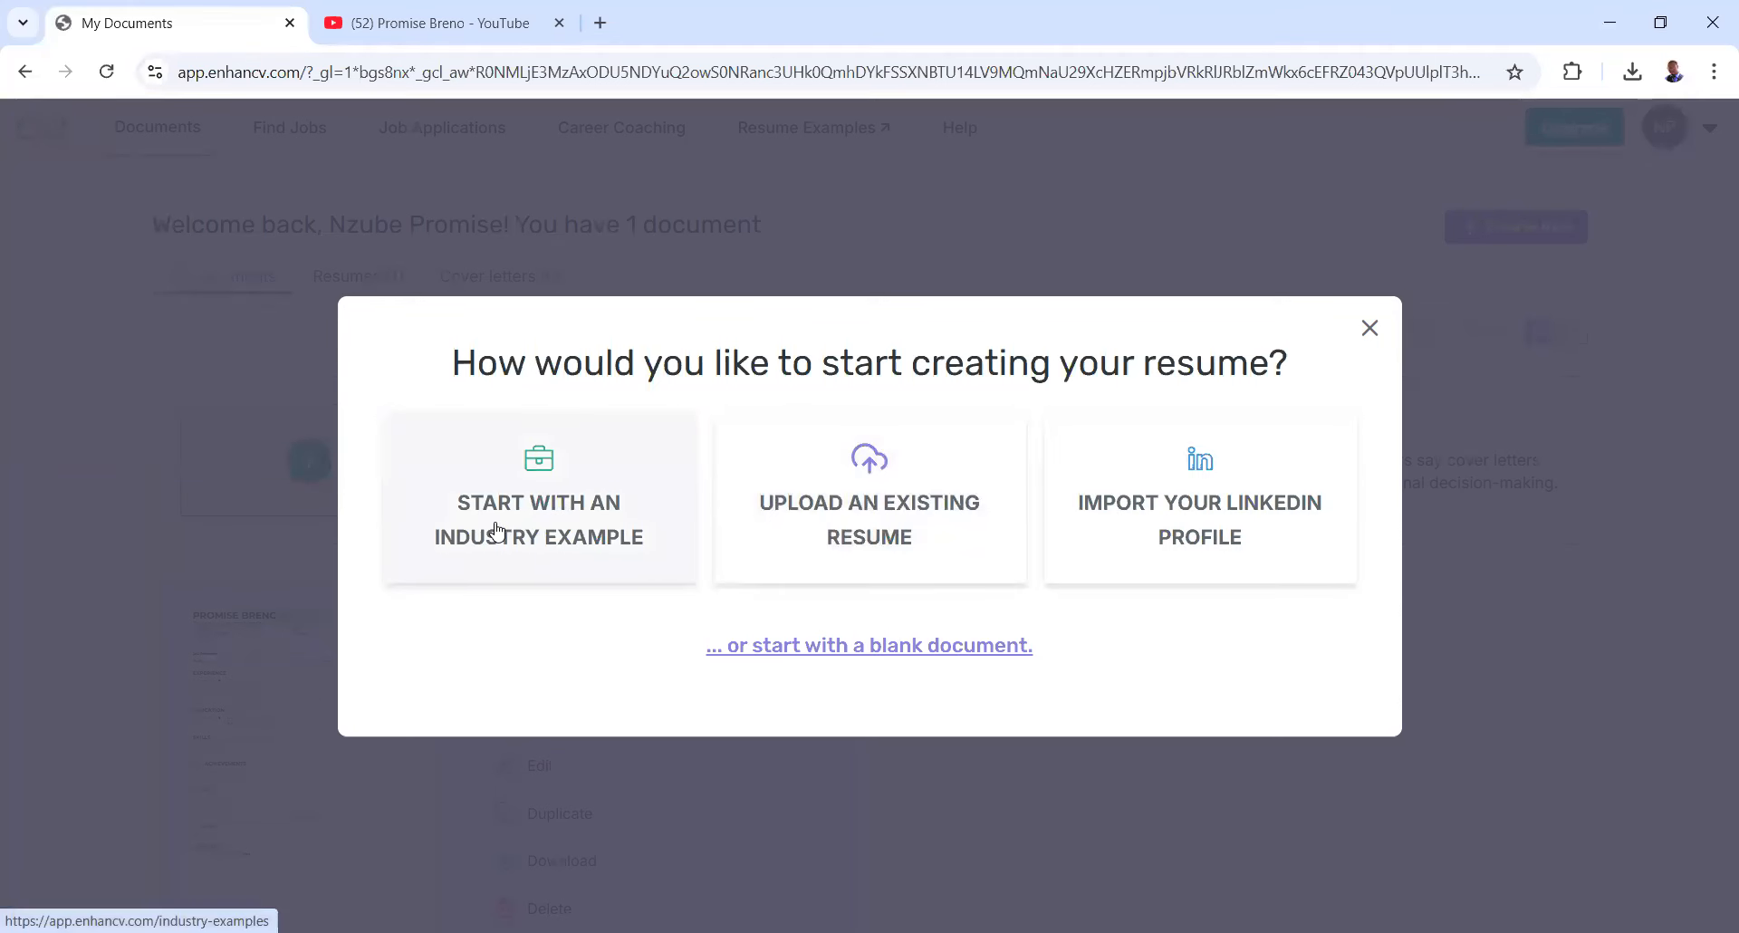
- Pick 'Start with an industry example' in the new resume dialog
{"action": "left_click", "coordinate": [541, 532]}
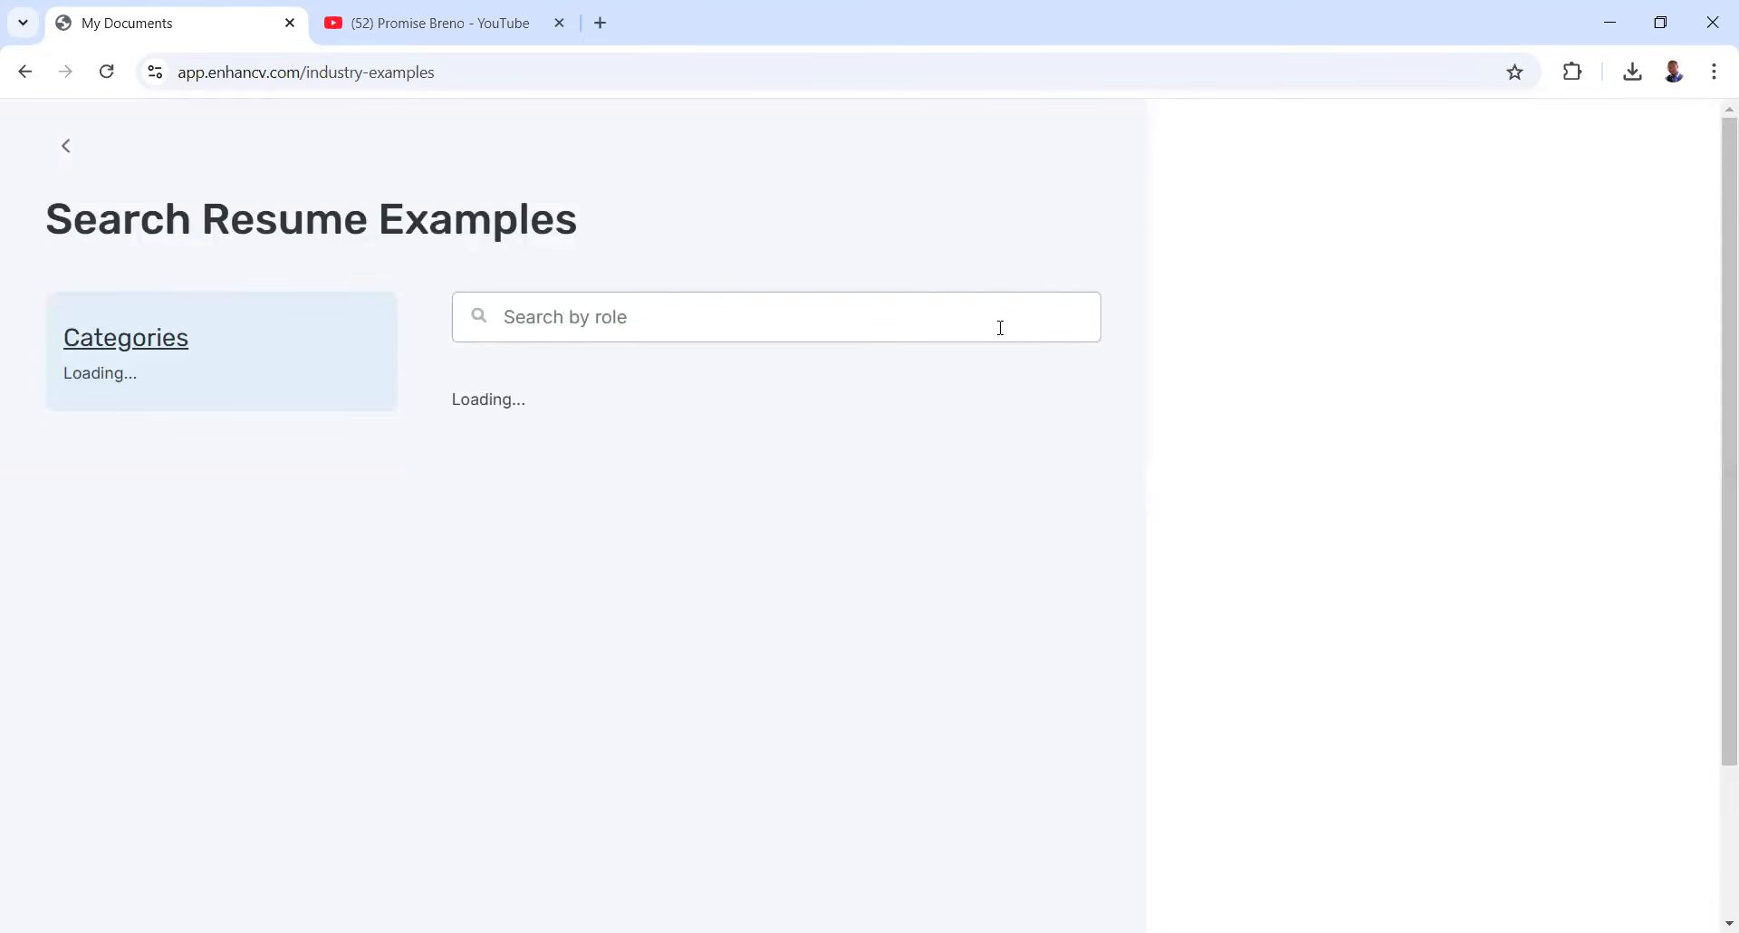
- Browse the example categories and select Project Manager under Most Popular Resume Examples
{"action": "scroll", "coordinate": [892, 371], "scroll_direction": "down", "scroll_amount": 4}
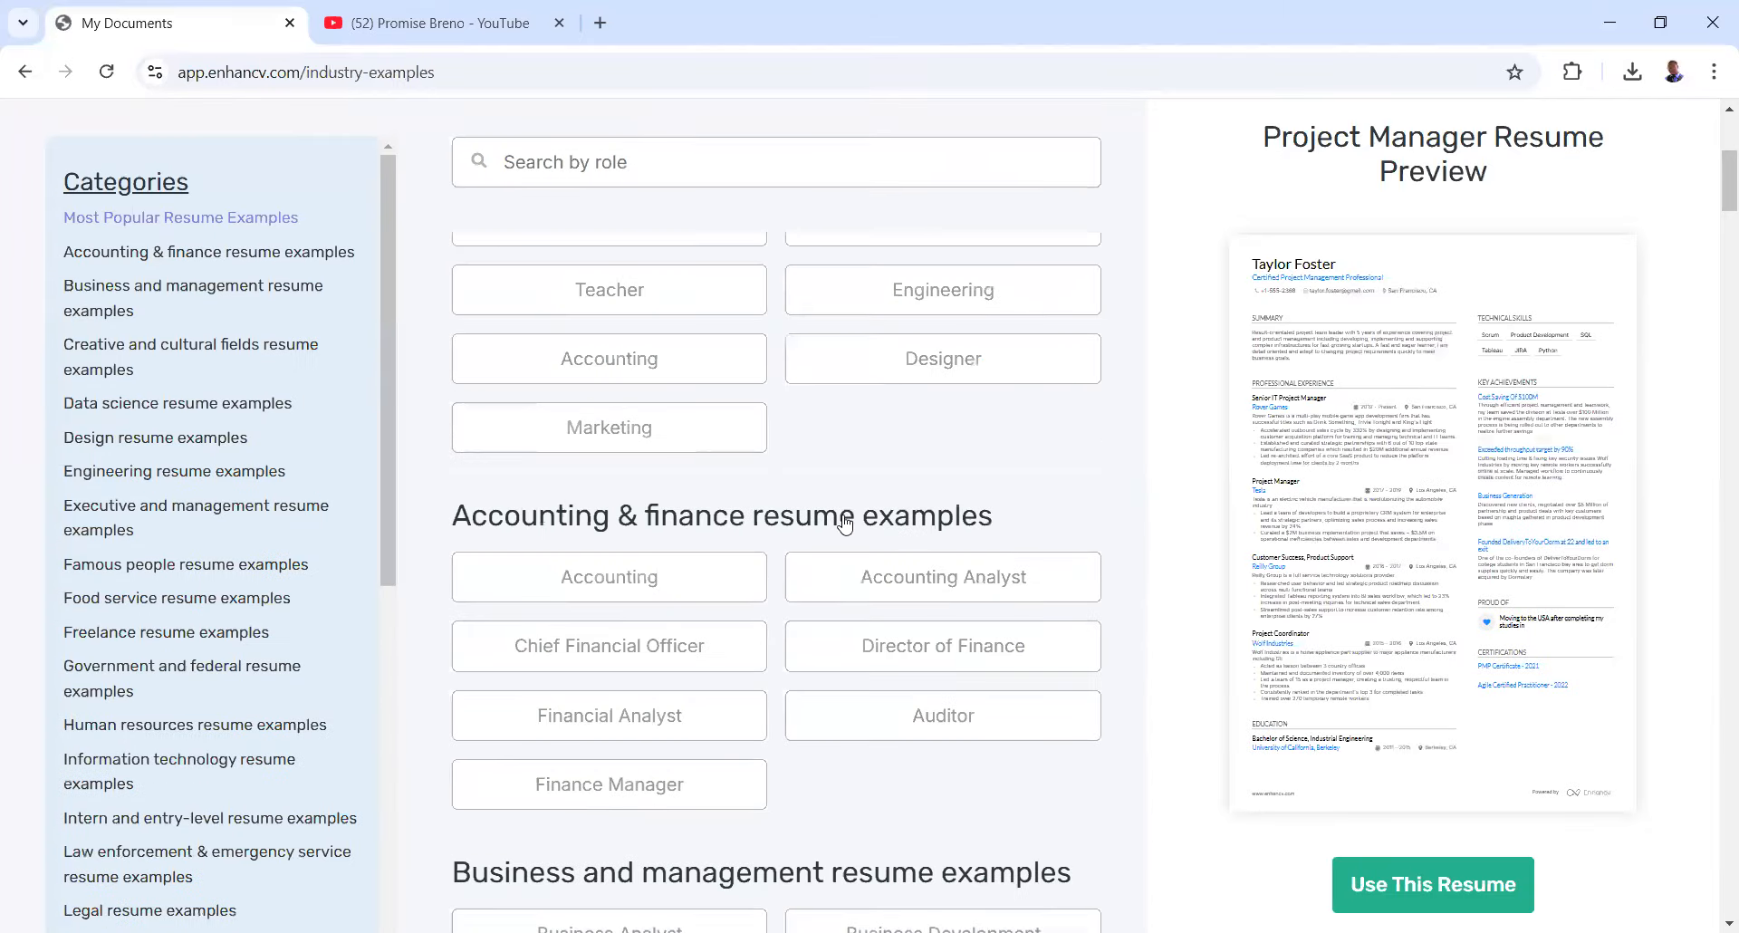
{"action": "scroll", "coordinate": [805, 587], "scroll_direction": "up", "scroll_amount": 3}
{"action": "scroll", "coordinate": [1454, 509], "scroll_direction": "down", "scroll_amount": 3}
{"action": "scroll", "coordinate": [1389, 263], "scroll_direction": "up", "scroll_amount": 5}
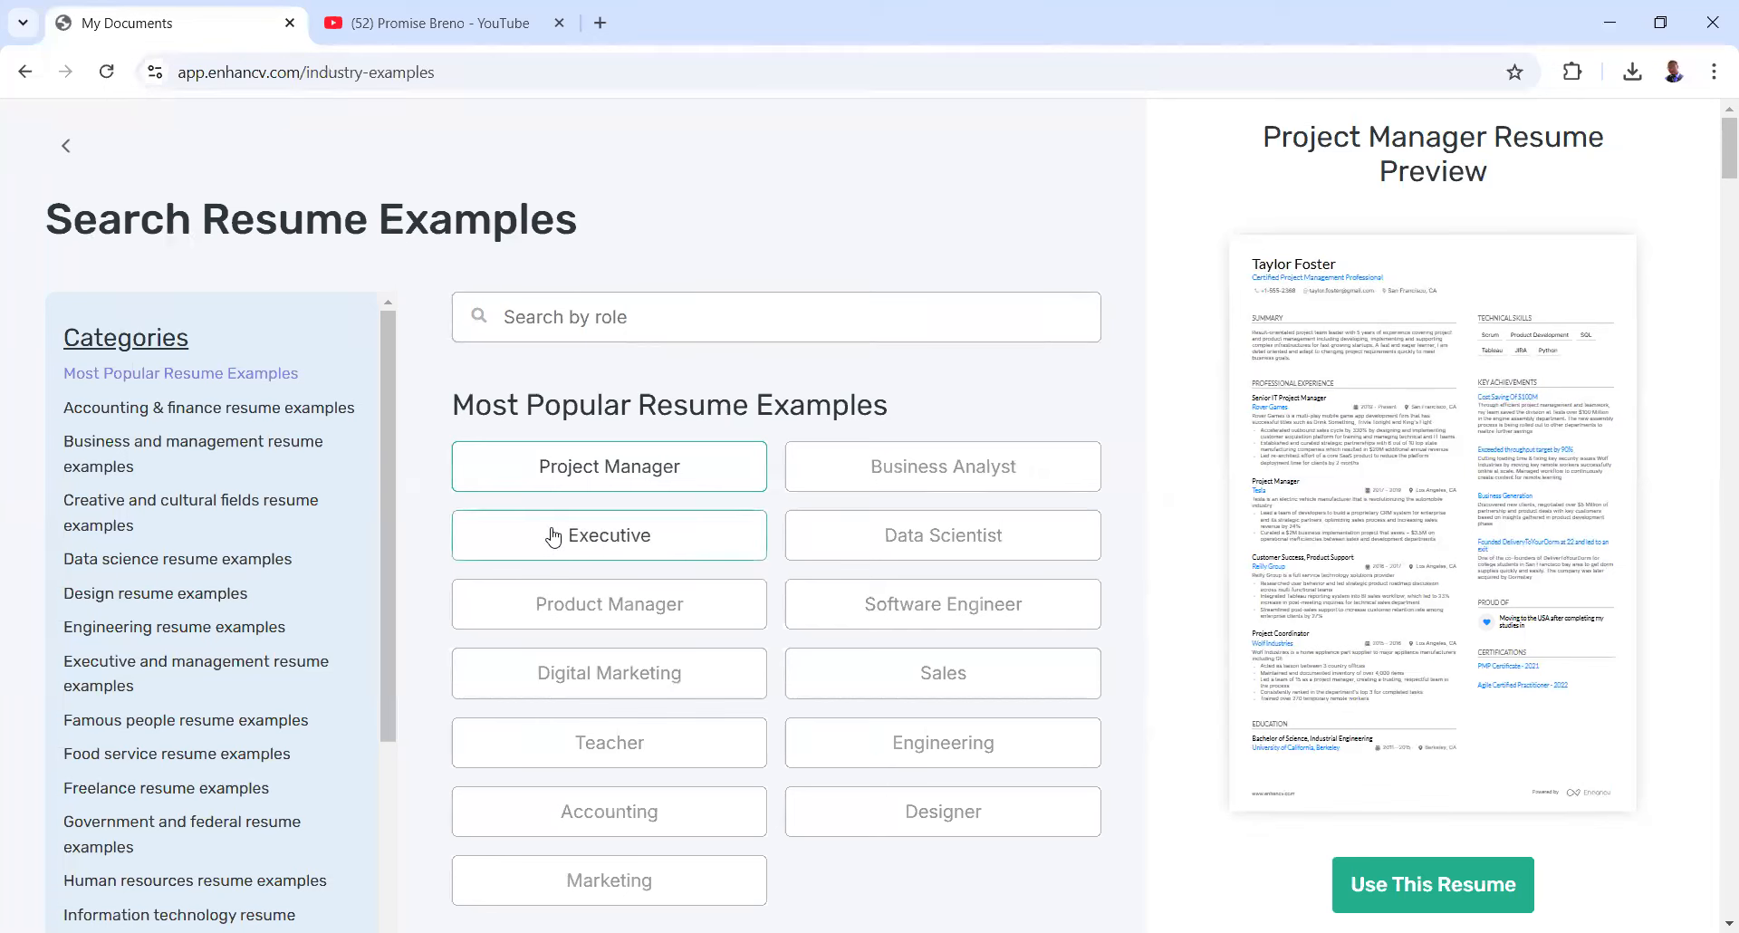
{"action": "left_click", "coordinate": [584, 486]}
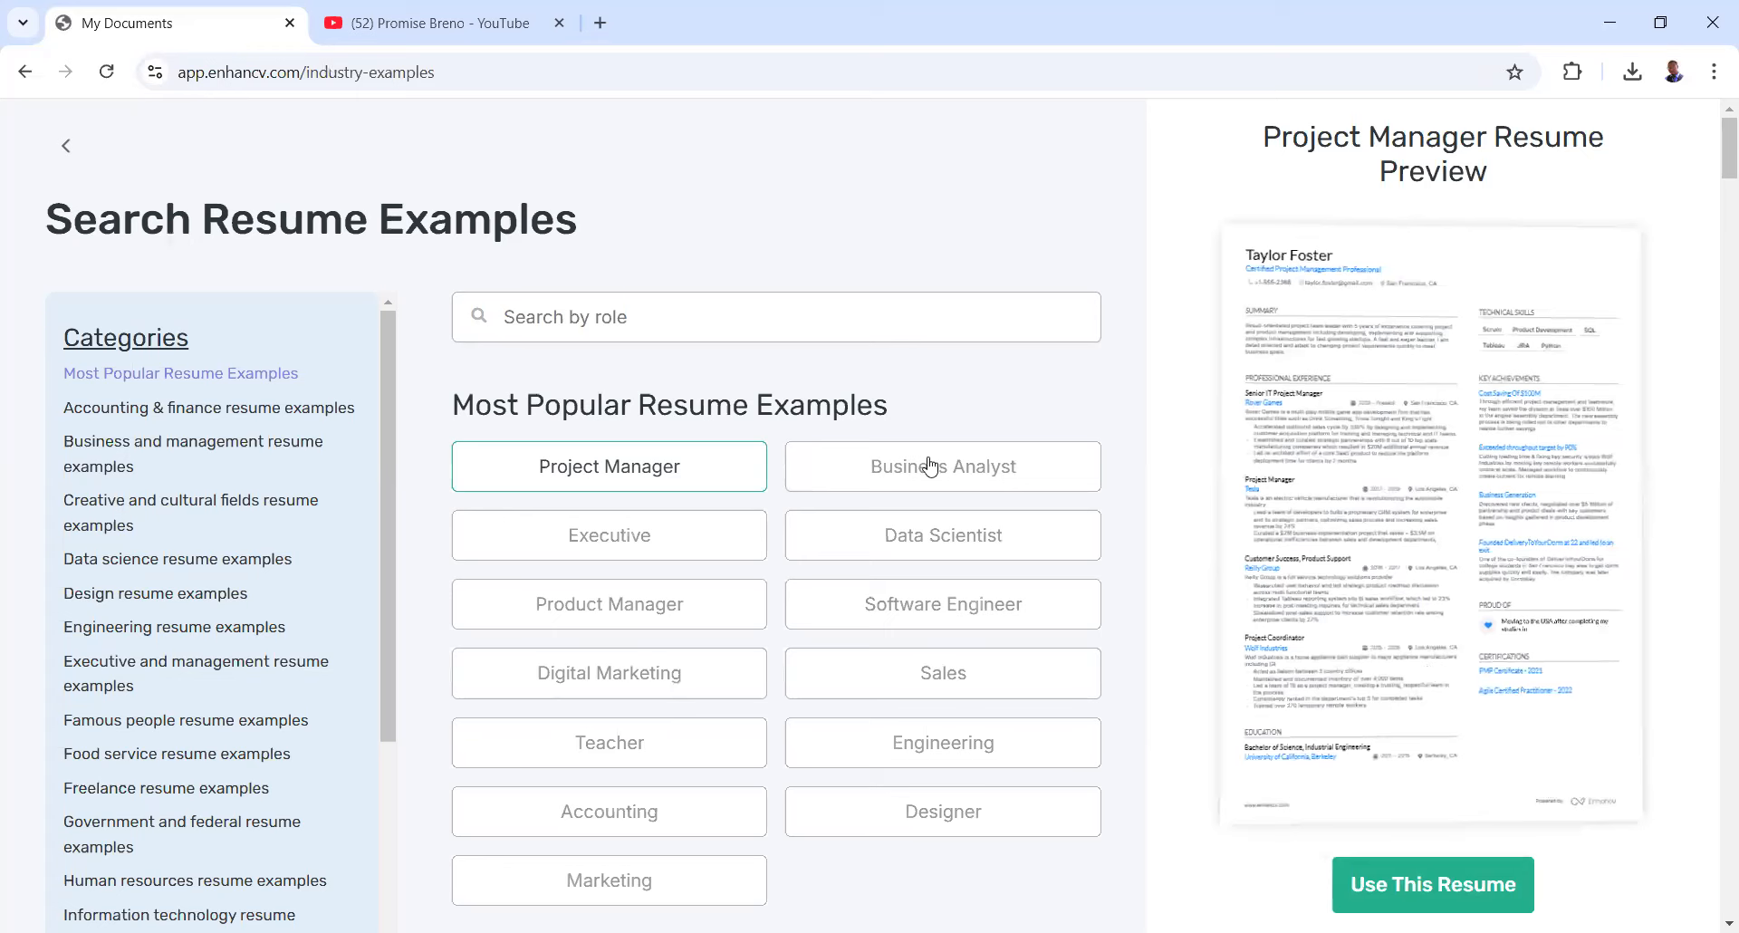
- Scroll through the Project Manager sample resume preview to review it
{"action": "scroll", "coordinate": [785, 532], "scroll_direction": "down", "scroll_amount": 3}
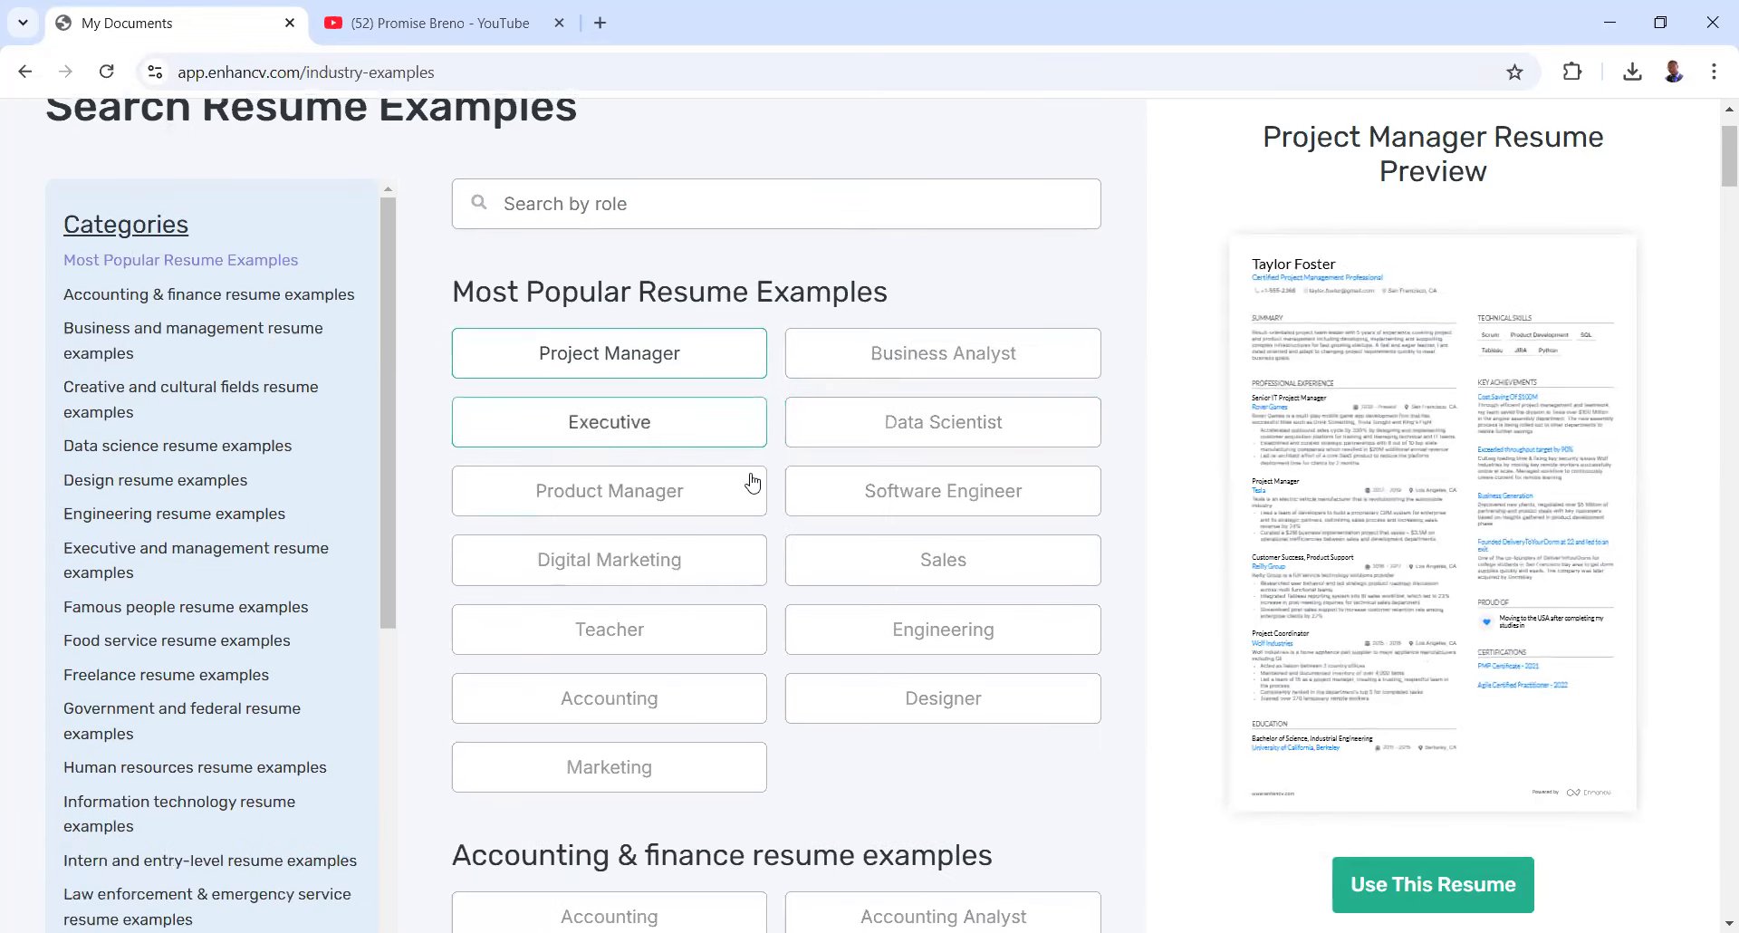
{"action": "scroll", "coordinate": [873, 330], "scroll_direction": "up", "scroll_amount": 1}
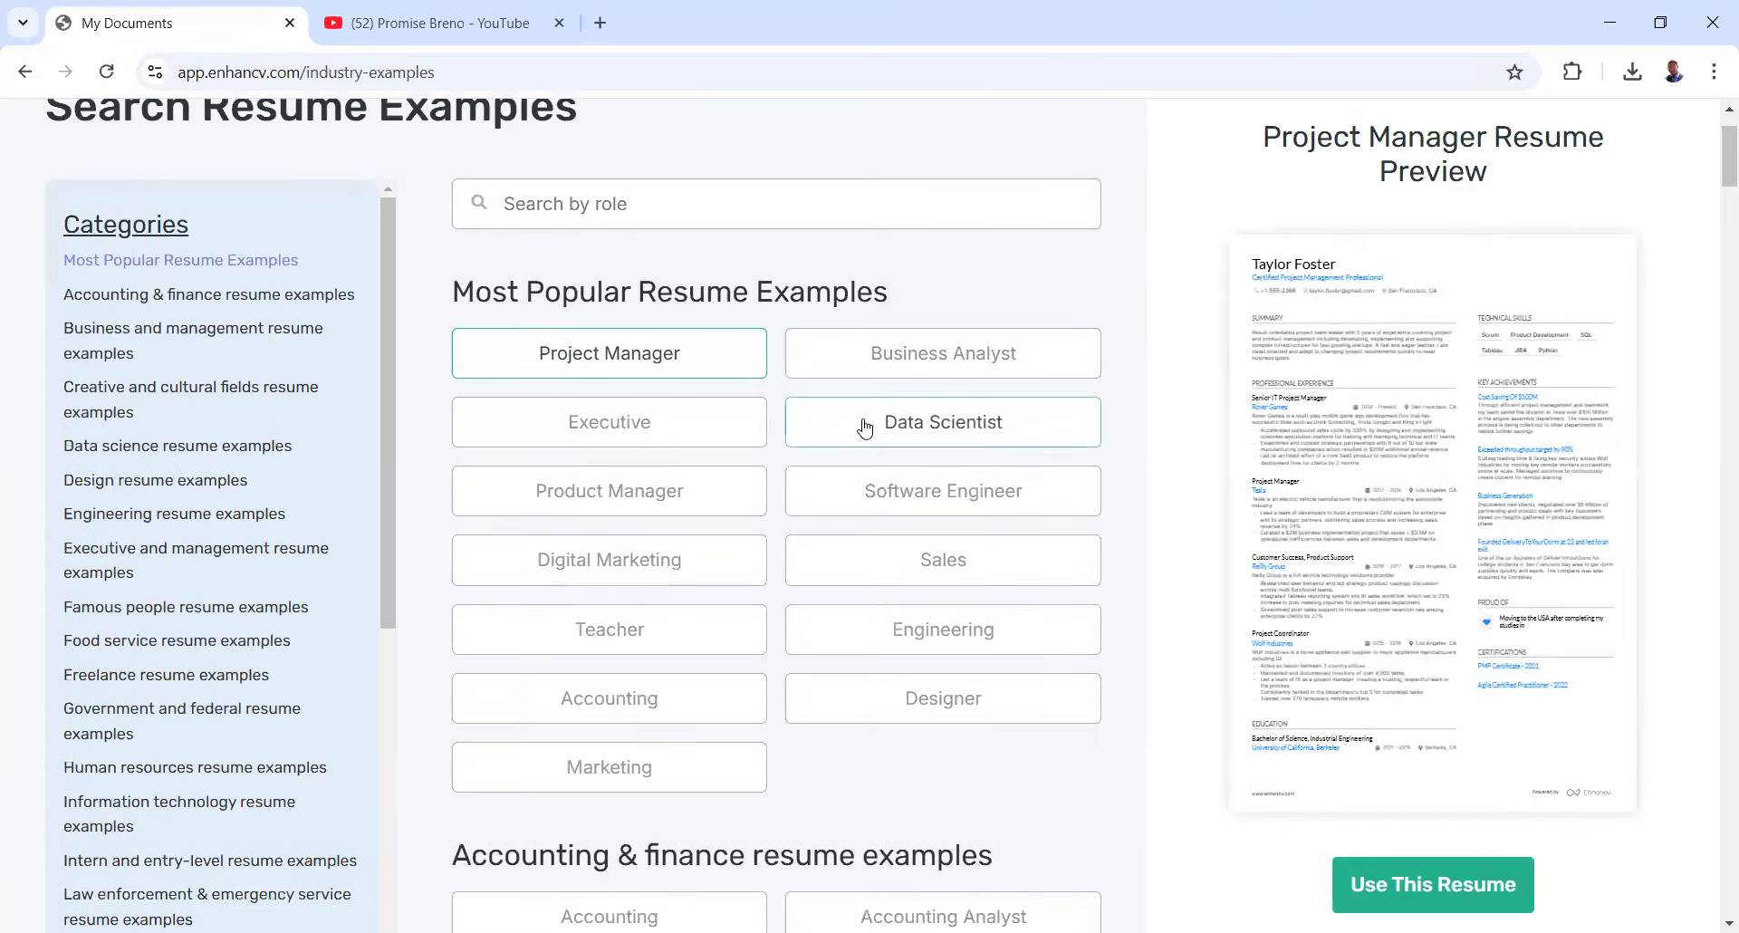
{"action": "scroll", "coordinate": [779, 518], "scroll_direction": "down", "scroll_amount": 8}
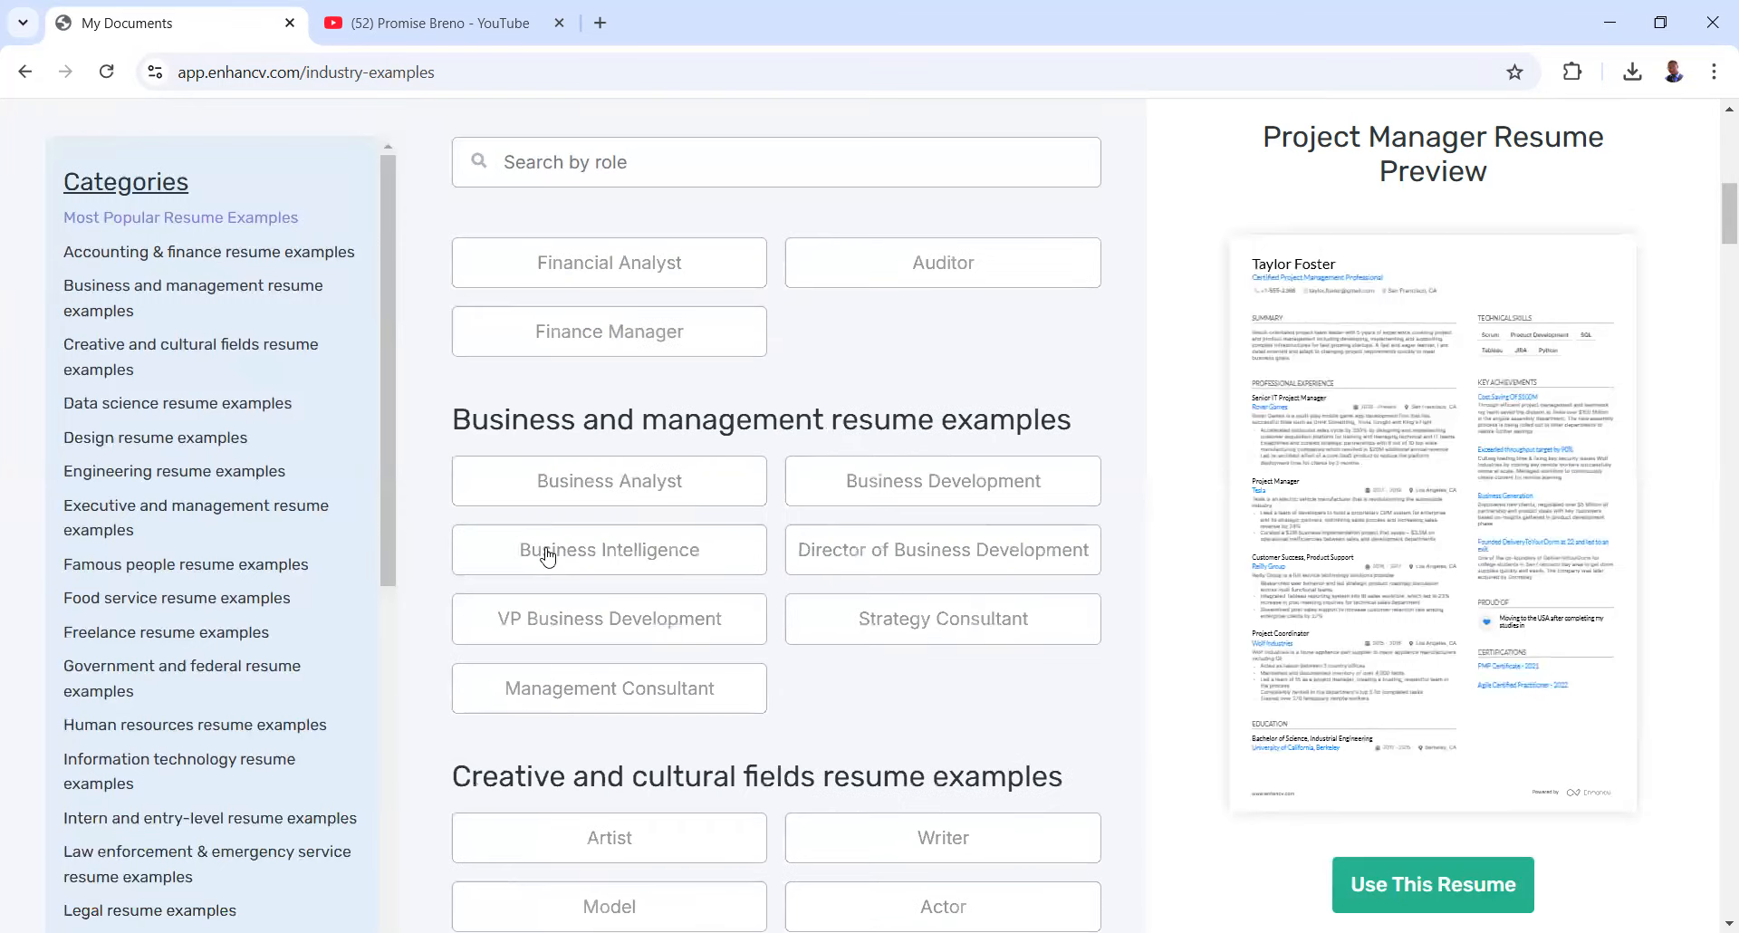
{"action": "scroll", "coordinate": [544, 552], "scroll_direction": "down", "scroll_amount": 7}
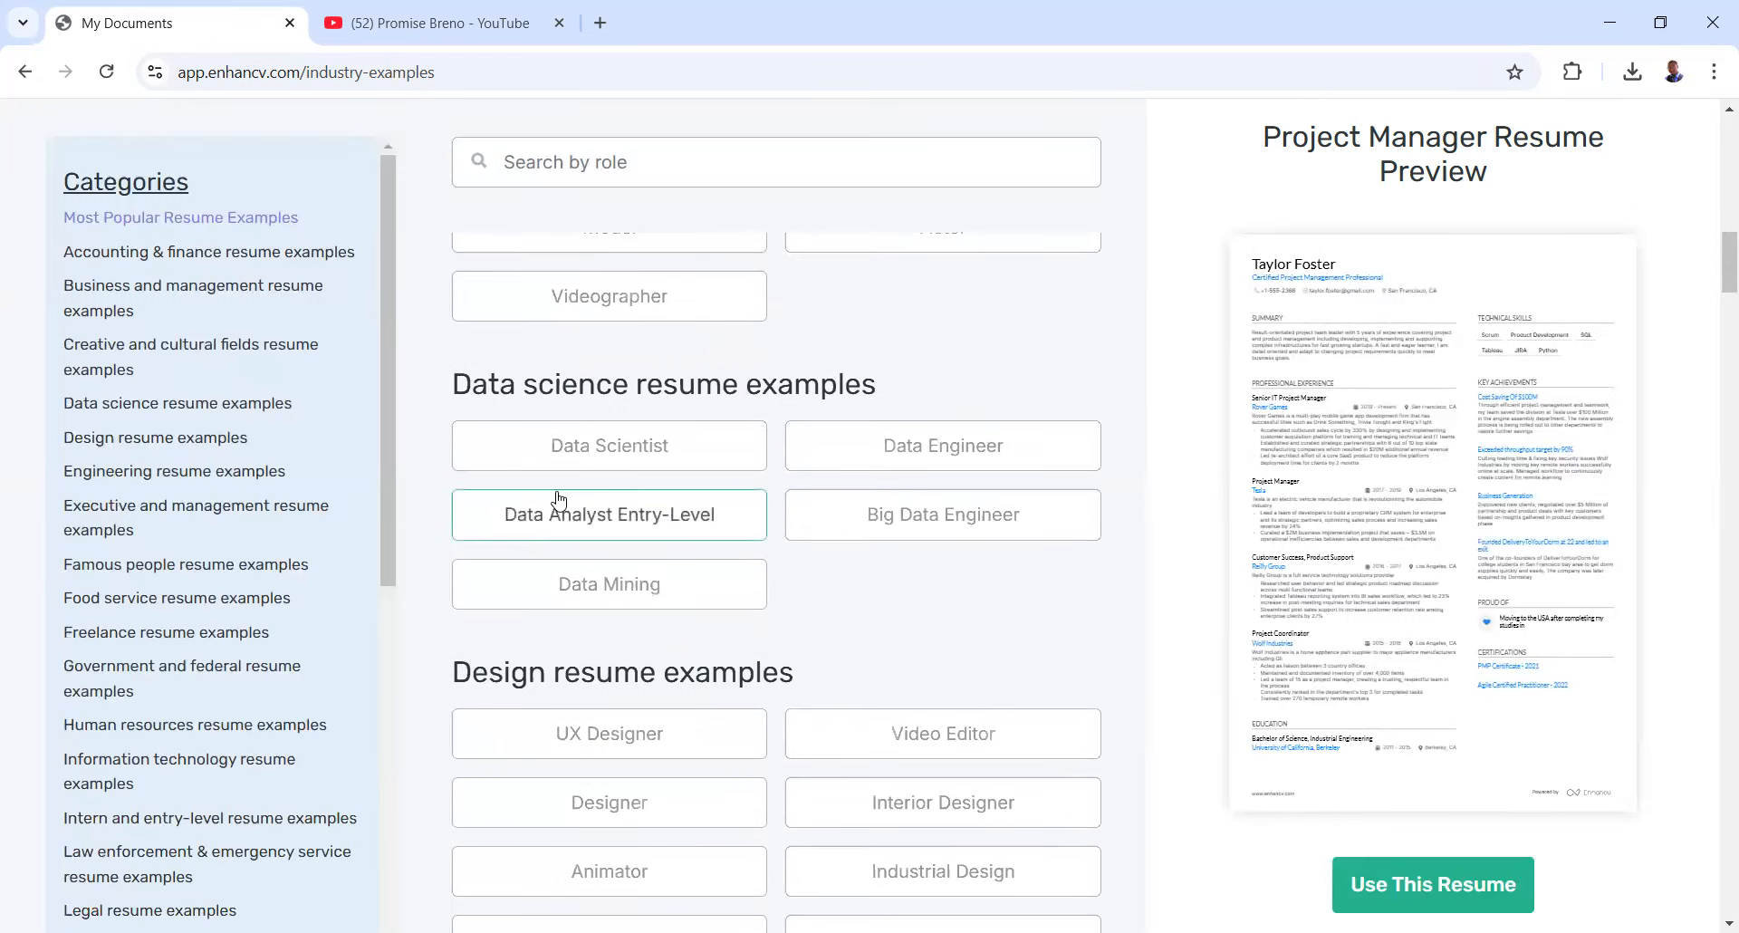
{"action": "scroll", "coordinate": [643, 510], "scroll_direction": "down", "scroll_amount": 5}
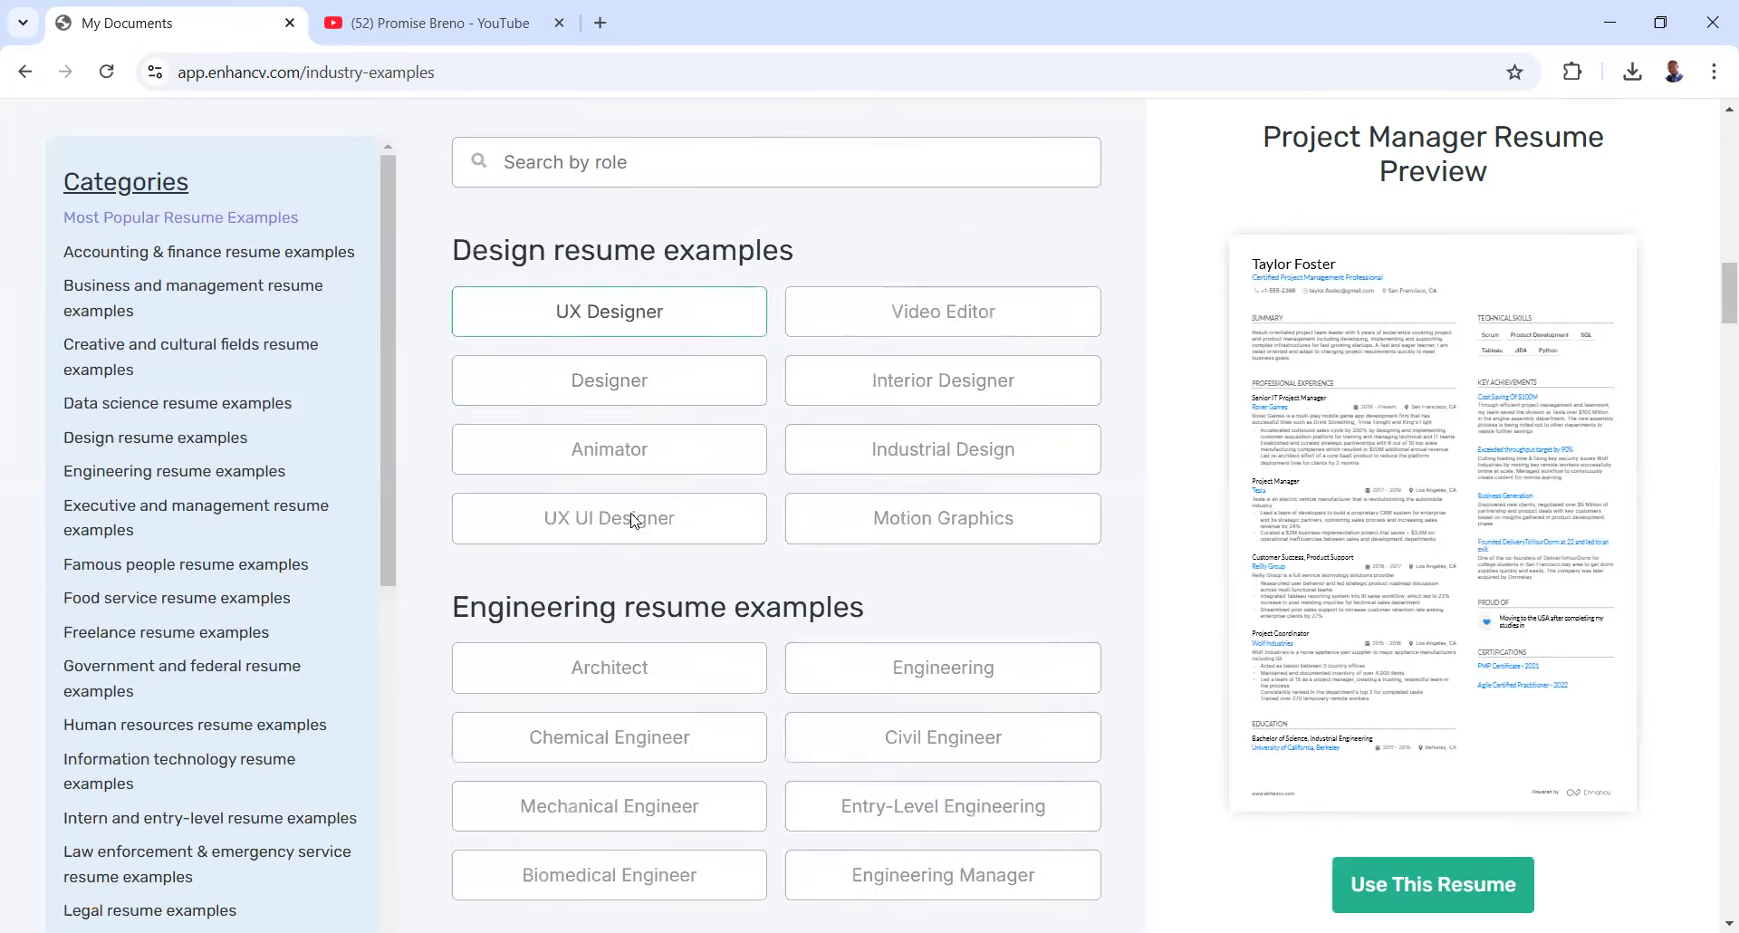
{"action": "scroll", "coordinate": [622, 547], "scroll_direction": "down", "scroll_amount": 3}
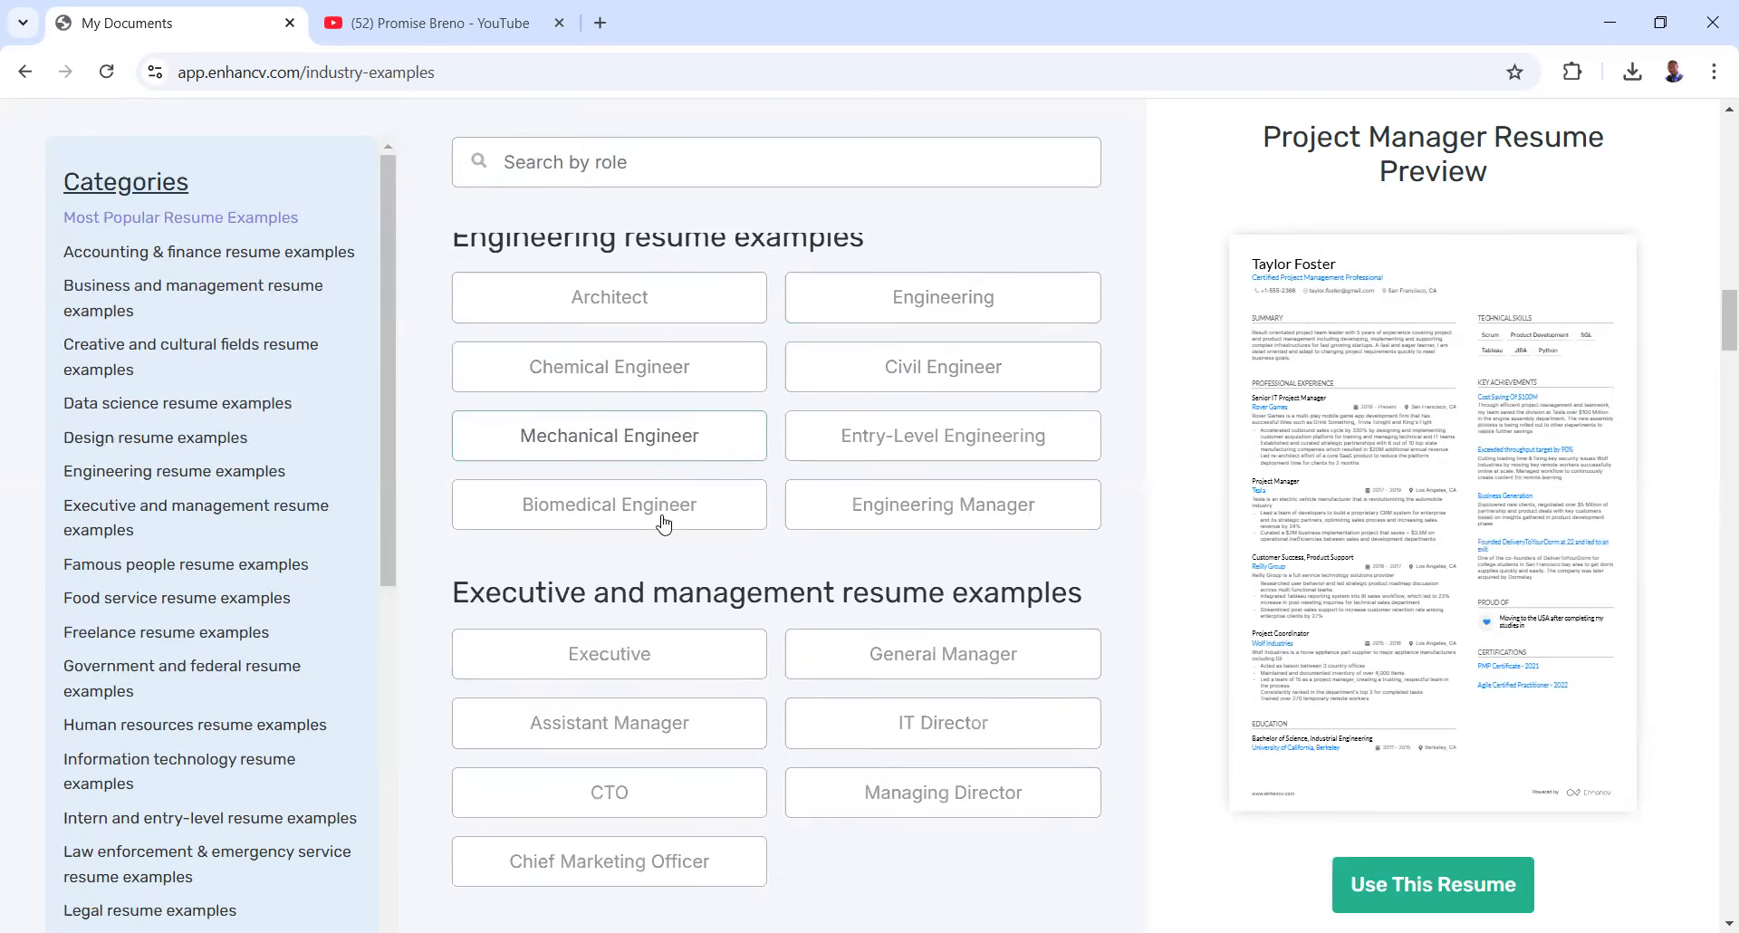
{"action": "scroll", "coordinate": [674, 588], "scroll_direction": "down", "scroll_amount": 8}
{"action": "scroll", "coordinate": [688, 562], "scroll_direction": "up", "scroll_amount": 1}
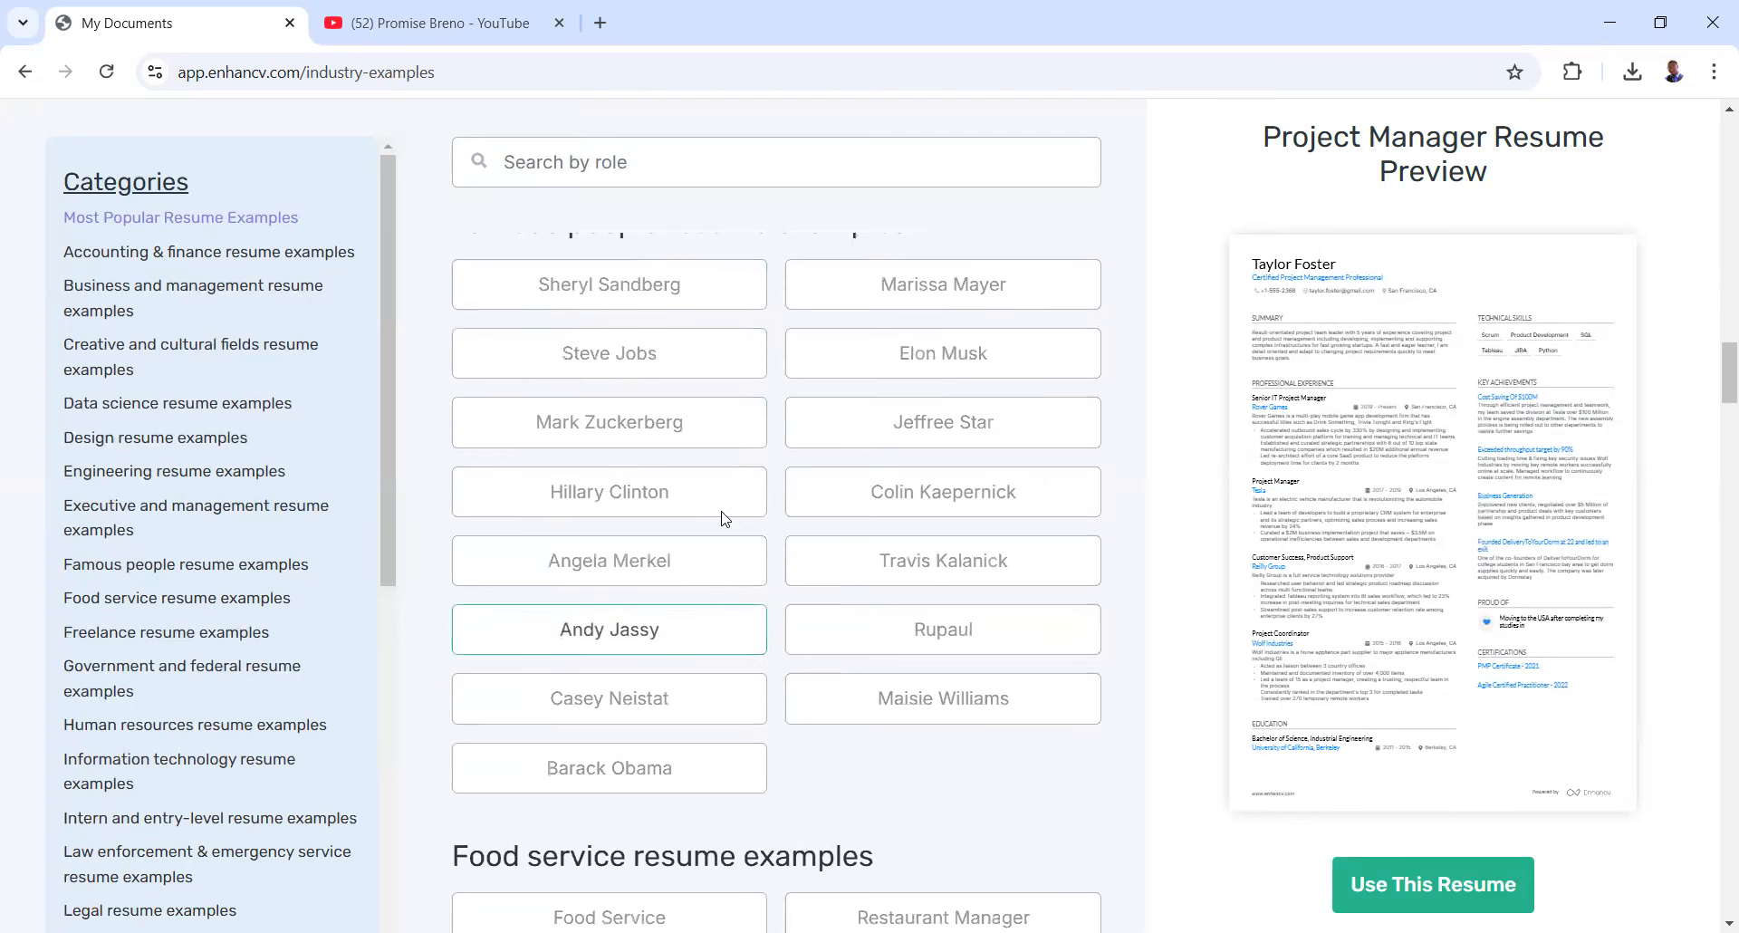
{"action": "scroll", "coordinate": [774, 453], "scroll_direction": "up", "scroll_amount": 3}
{"action": "scroll", "coordinate": [789, 440], "scroll_direction": "up", "scroll_amount": 2}
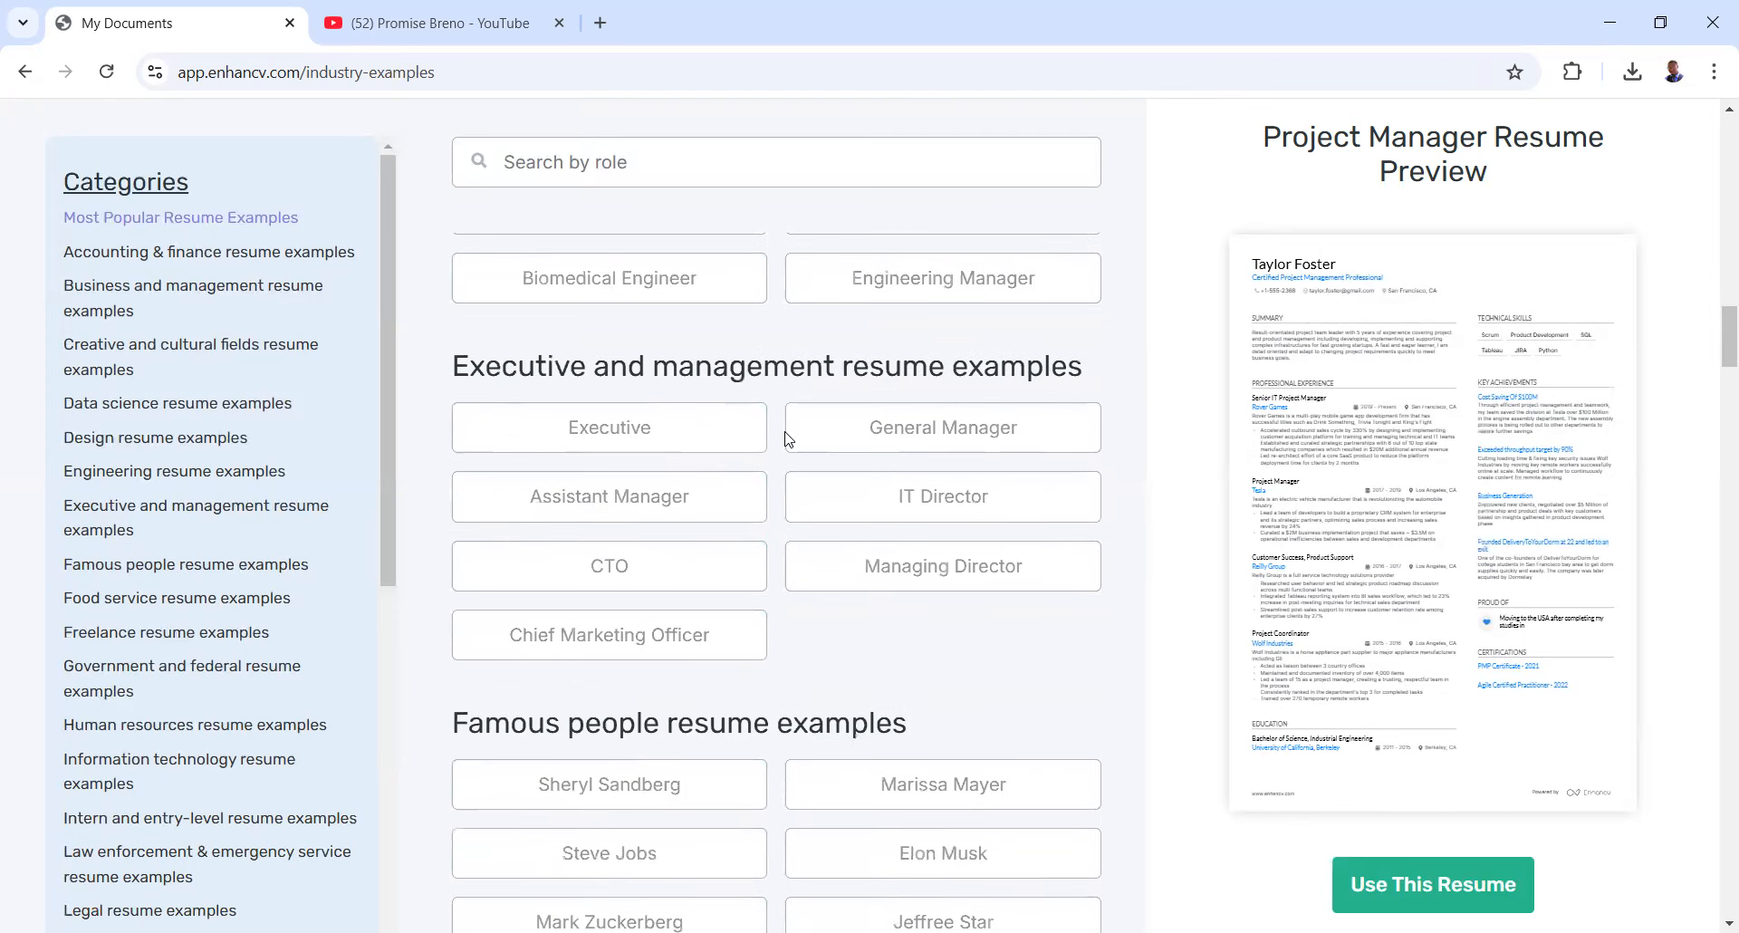
{"action": "scroll", "coordinate": [788, 437], "scroll_direction": "up", "scroll_amount": 3}
{"action": "scroll", "coordinate": [787, 433], "scroll_direction": "up", "scroll_amount": 4}
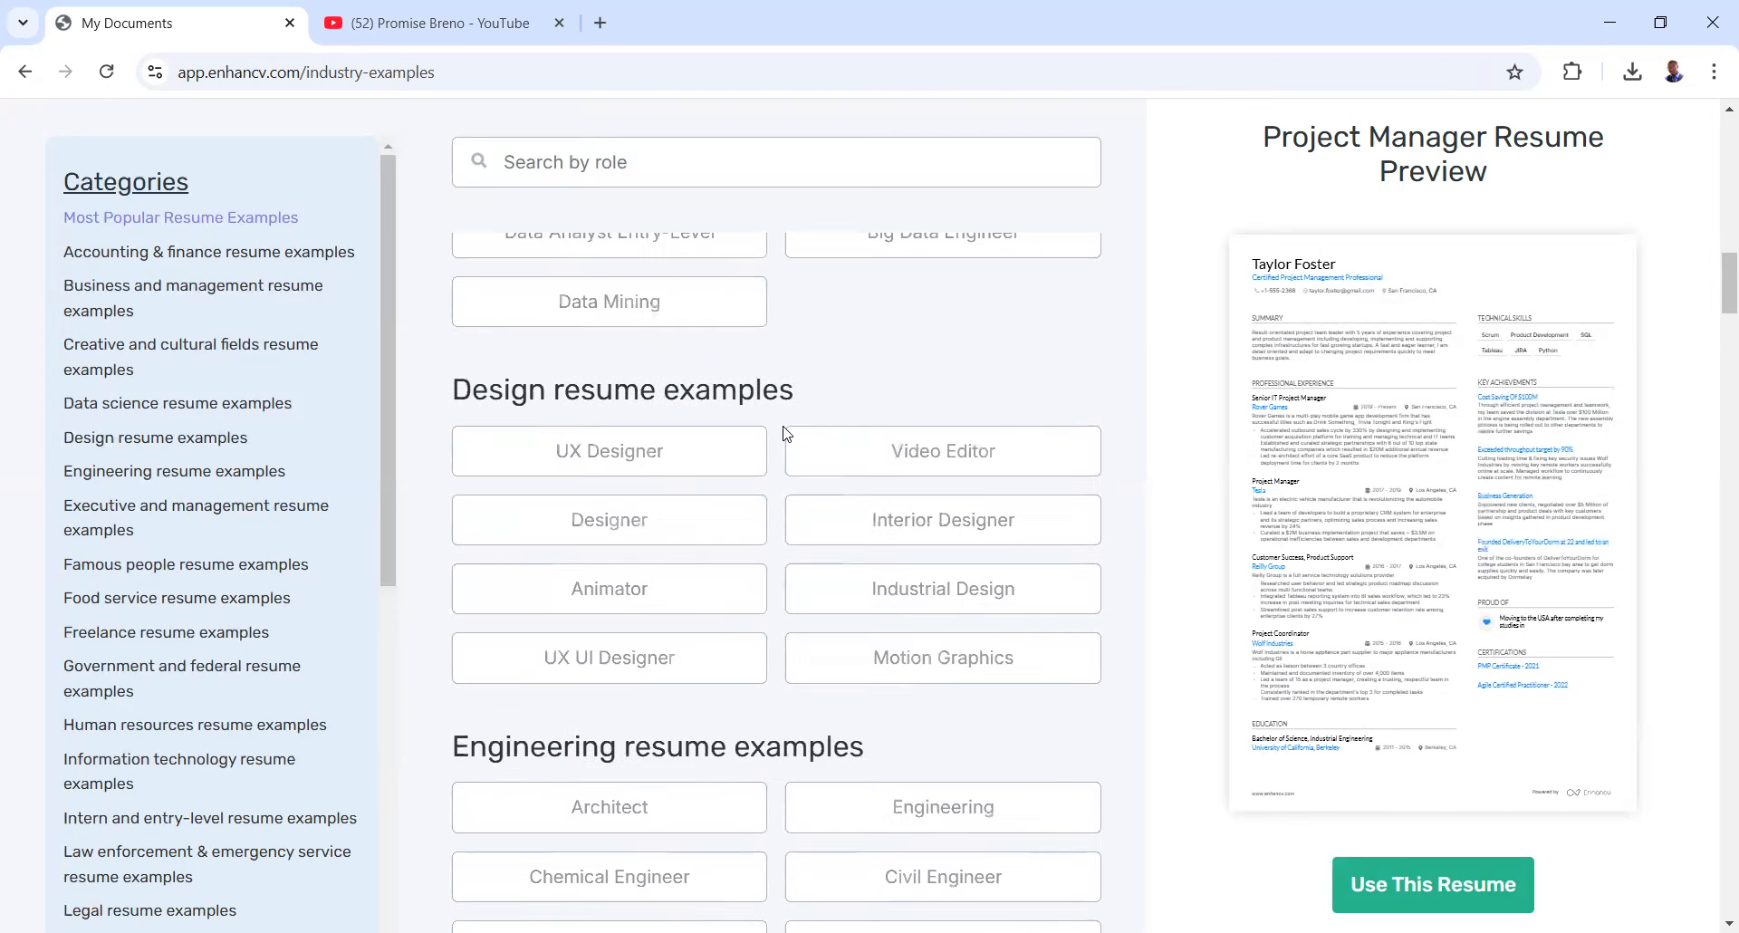
{"action": "scroll", "coordinate": [785, 434], "scroll_direction": "up", "scroll_amount": 3}
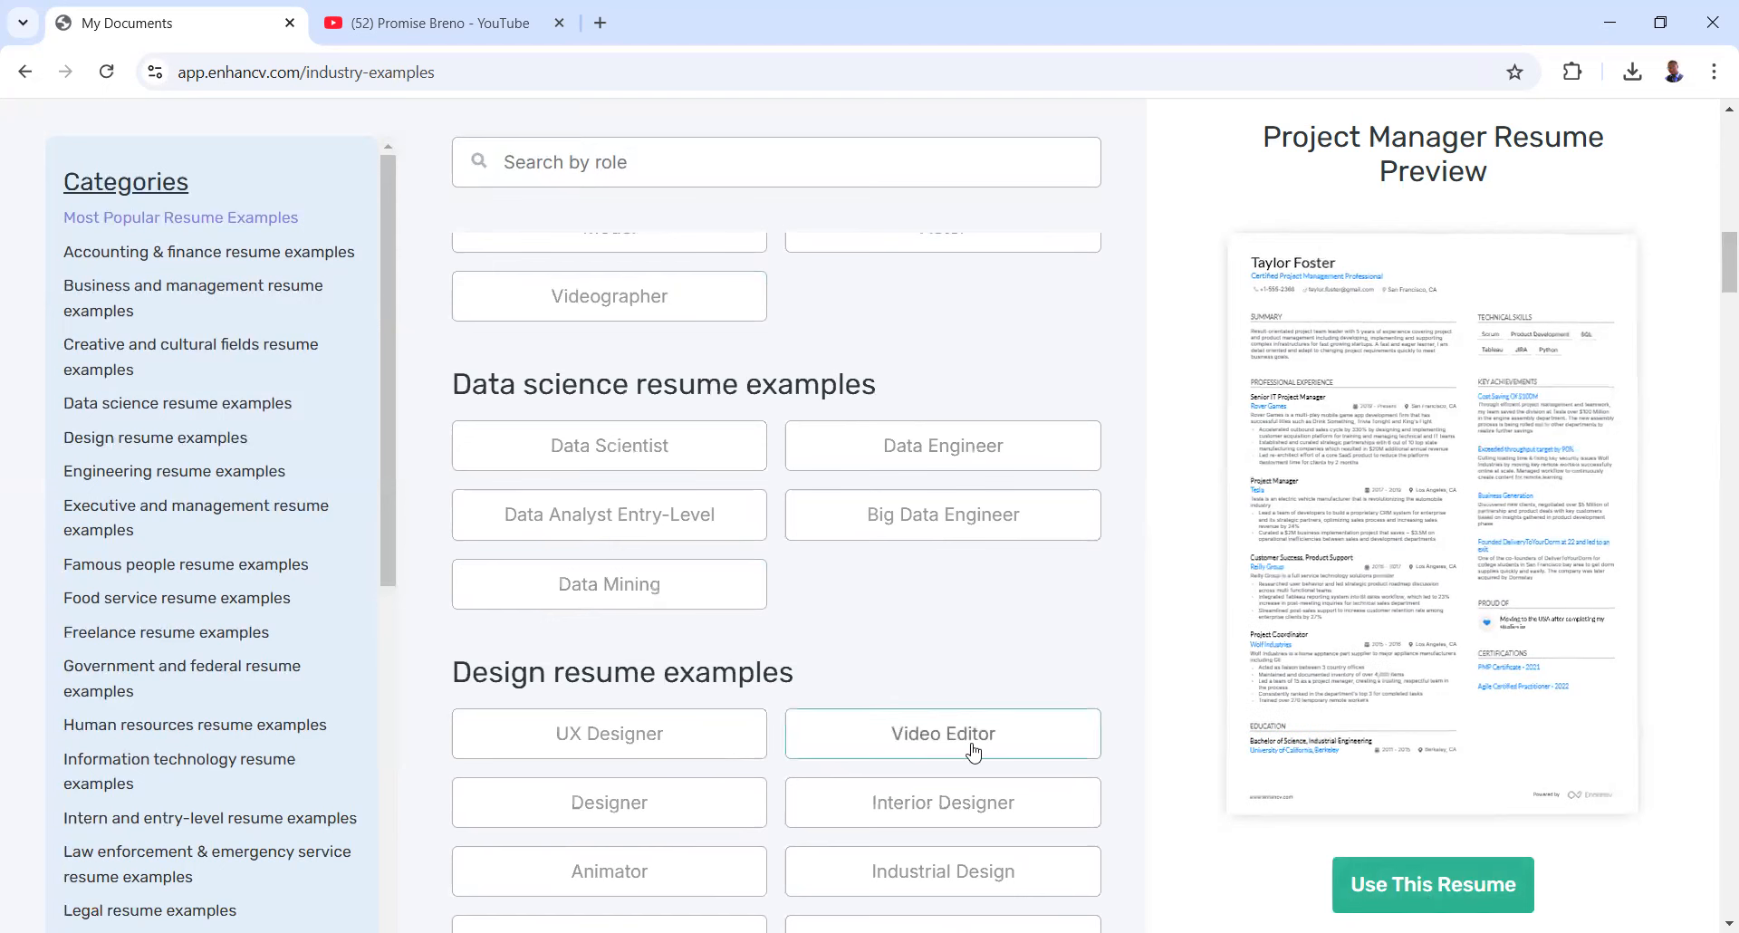
{"action": "scroll", "coordinate": [962, 743], "scroll_direction": "up", "scroll_amount": 7}
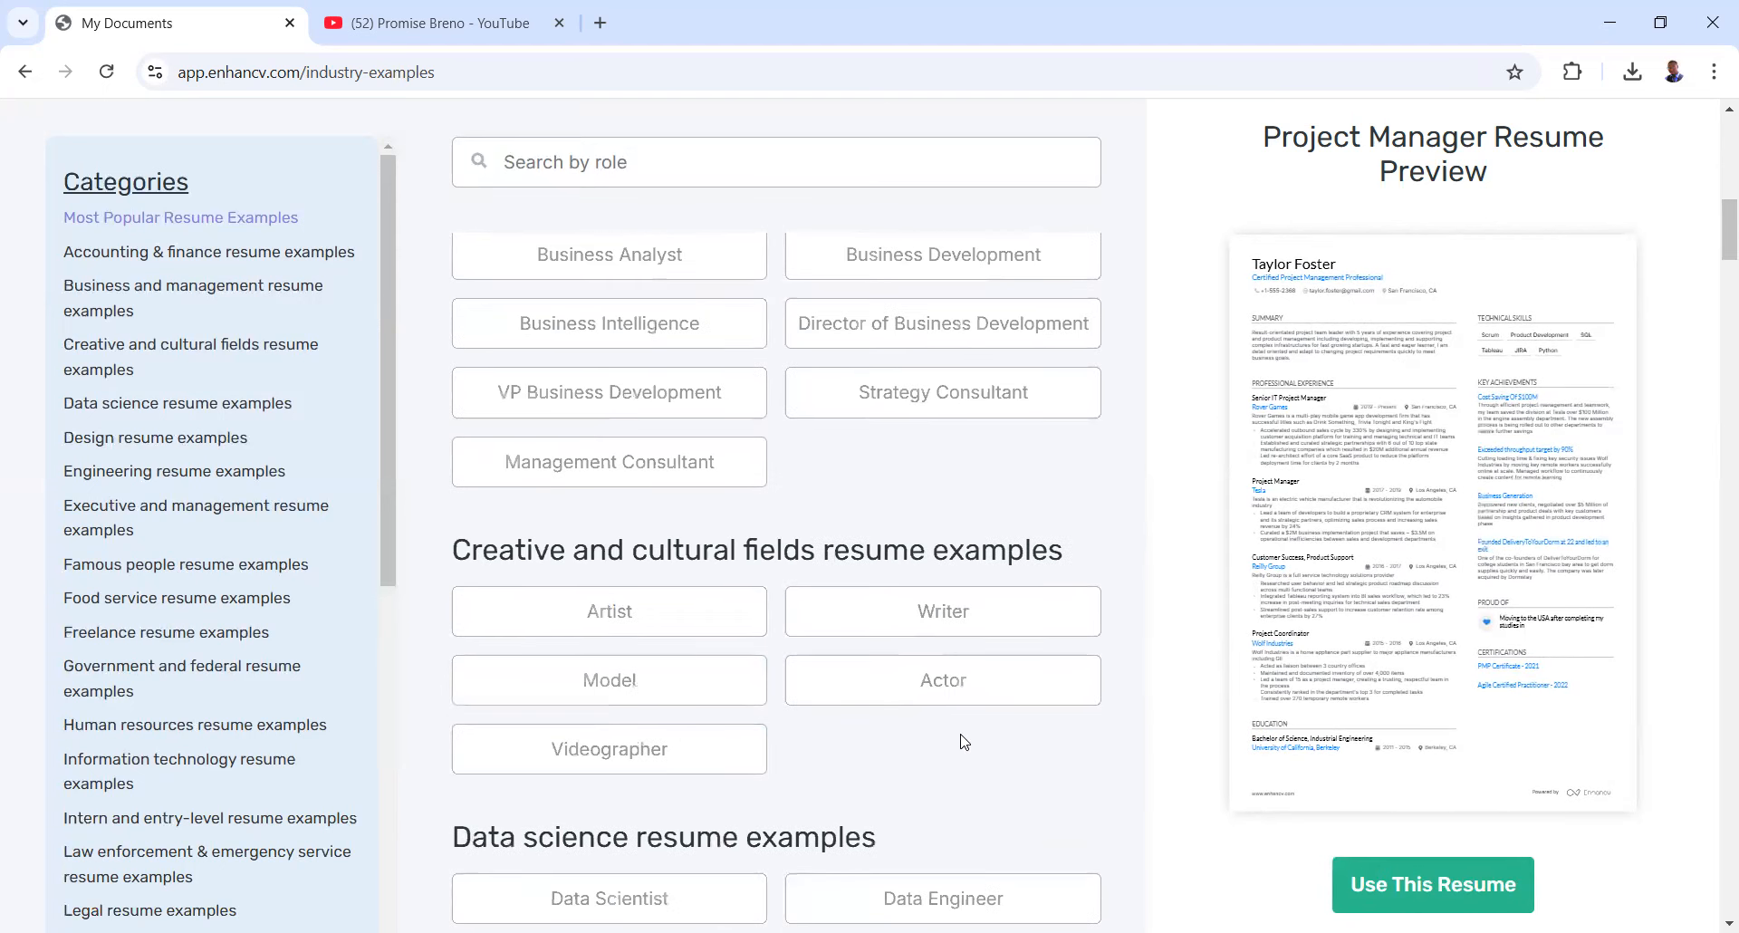
{"action": "scroll", "coordinate": [962, 742], "scroll_direction": "up", "scroll_amount": 8}
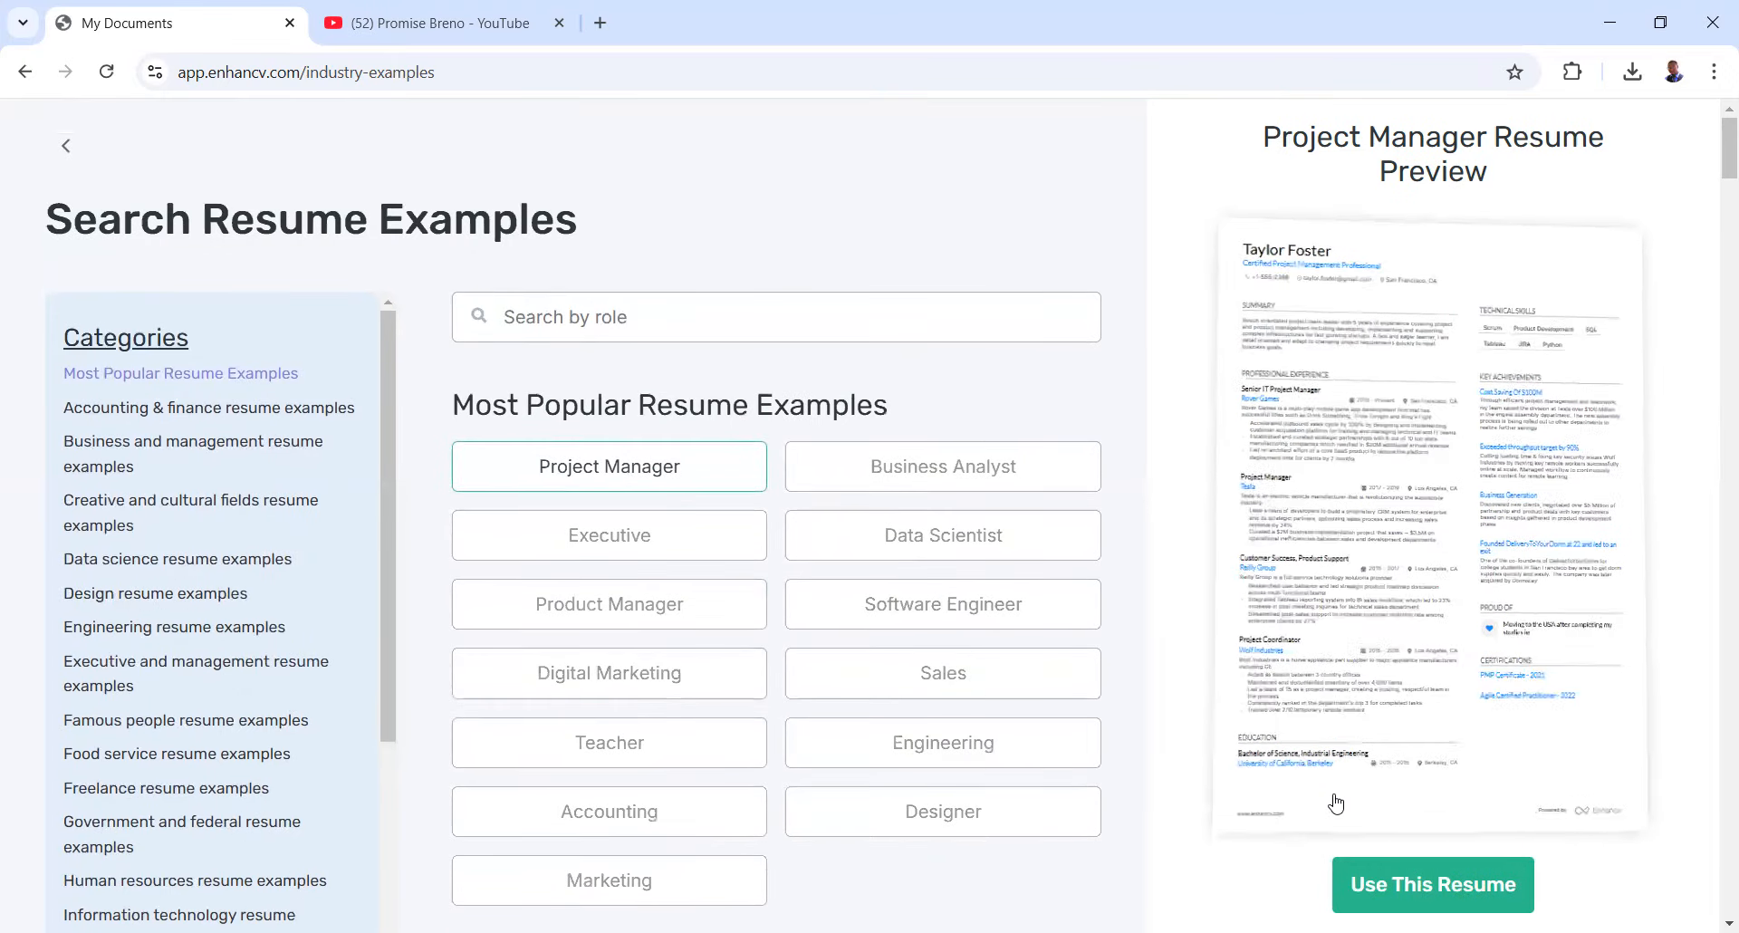
{"action": "left_click", "coordinate": [1384, 884]}
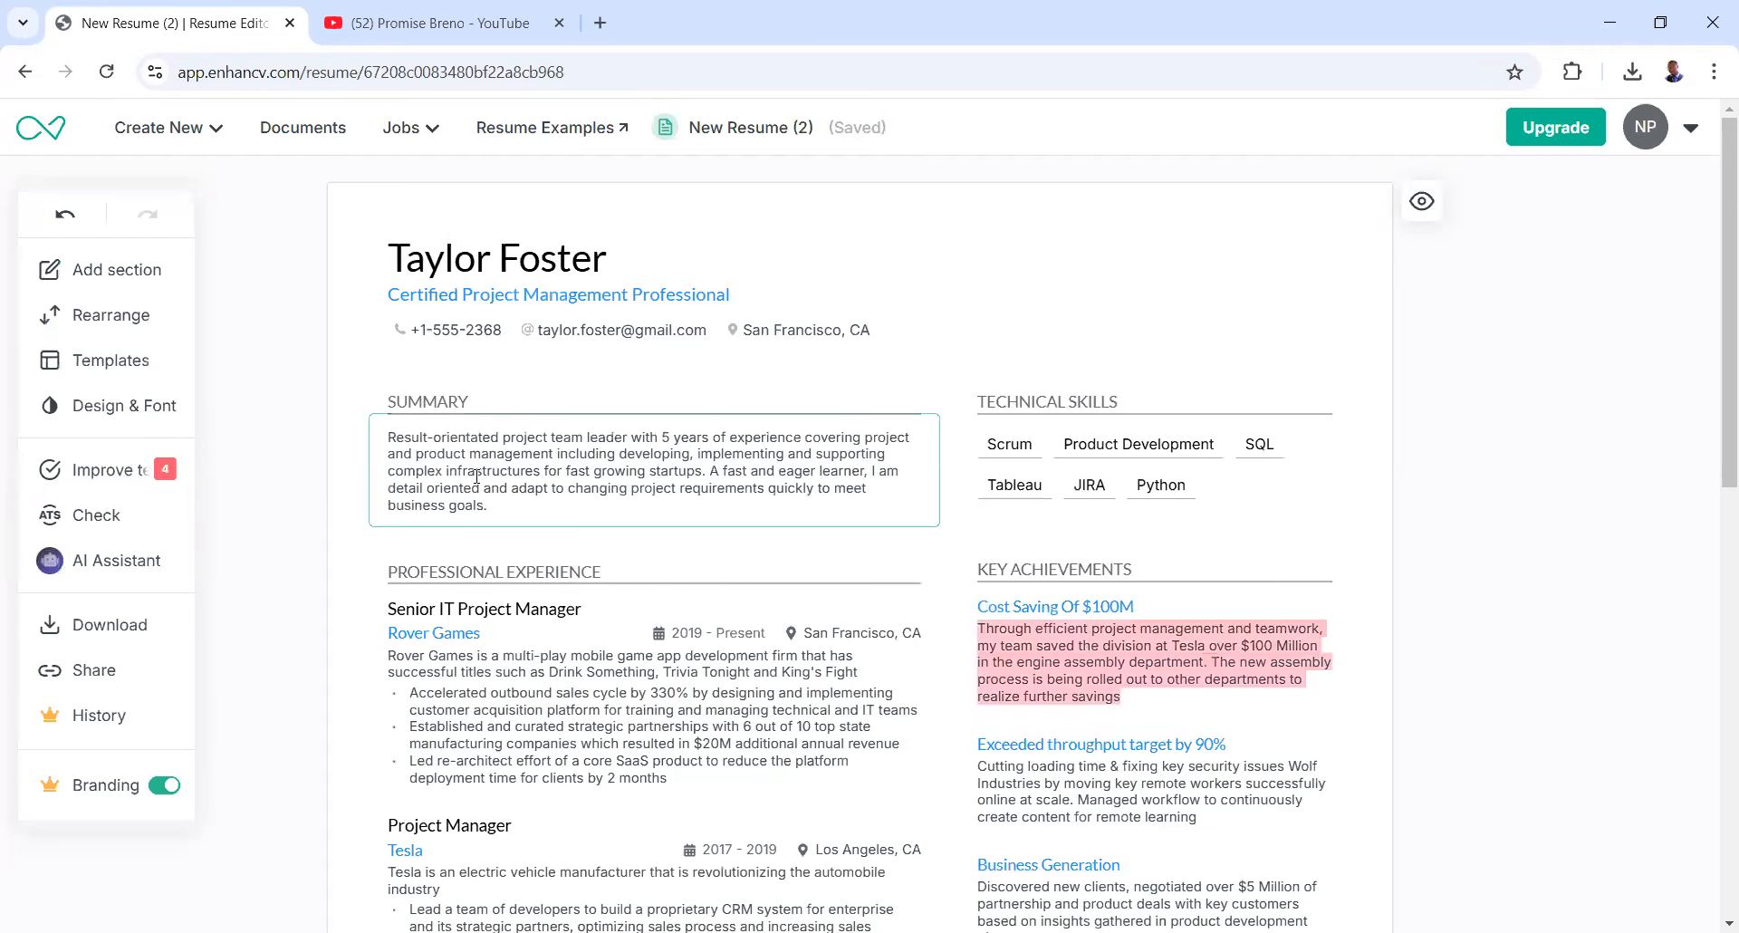
{"action": "scroll", "coordinate": [528, 517], "scroll_direction": "down", "scroll_amount": 1}
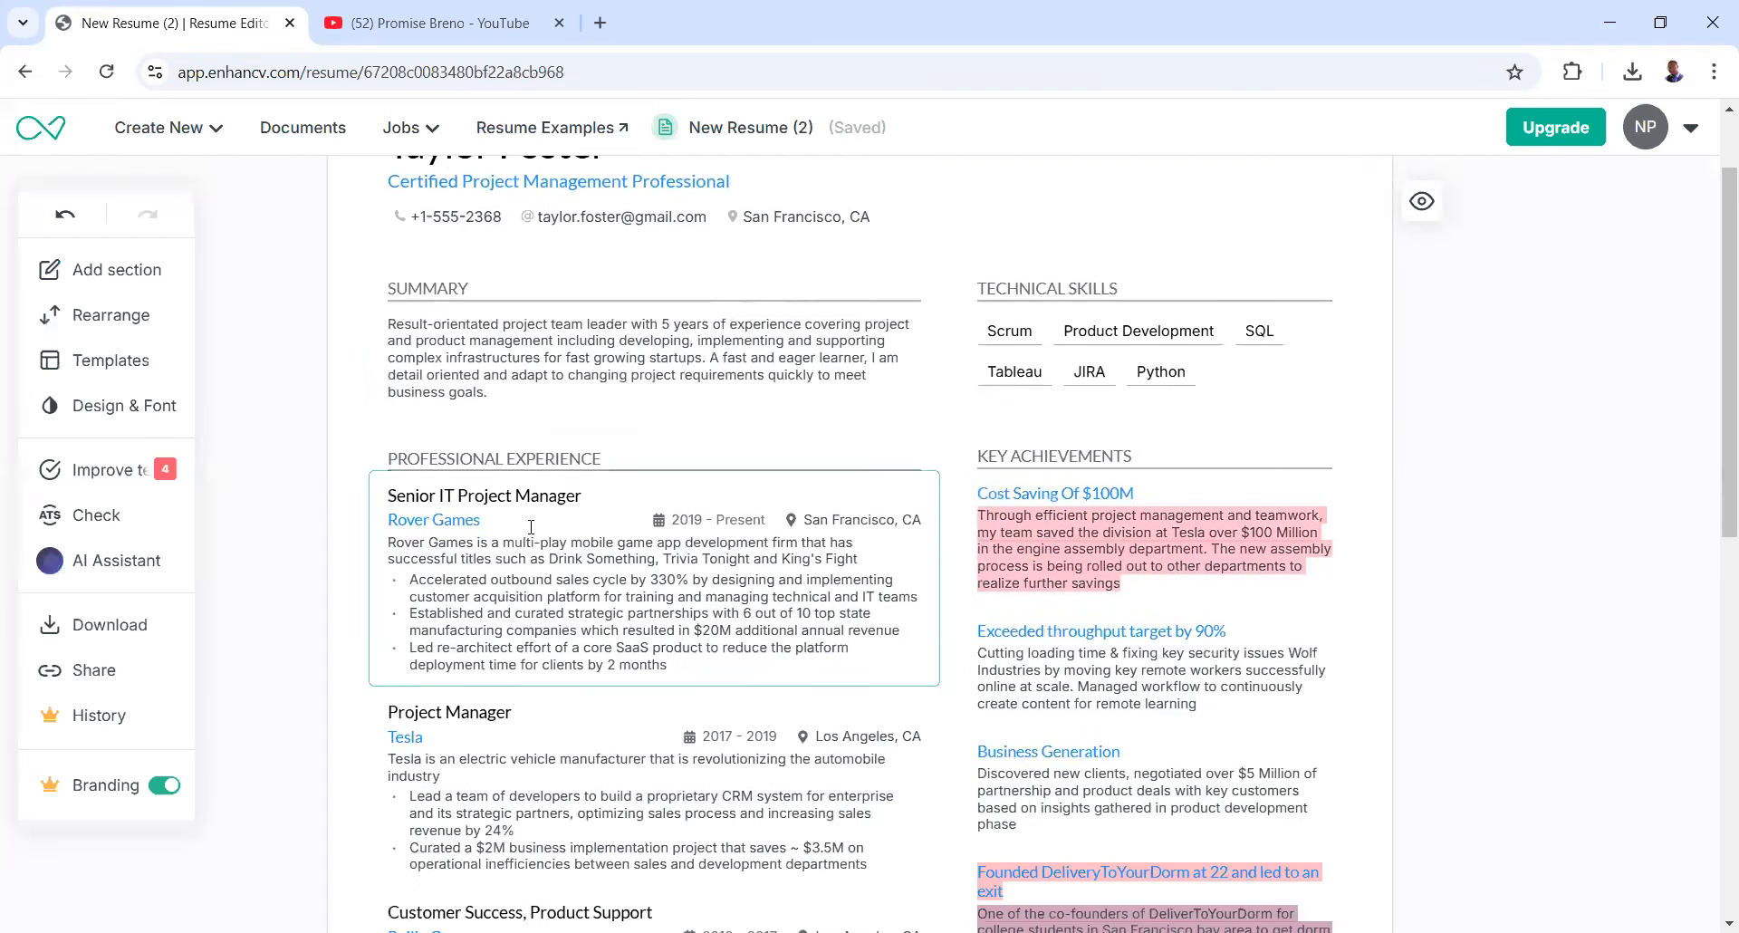
{"action": "scroll", "coordinate": [528, 526], "scroll_direction": "up", "scroll_amount": 1}
{"action": "scroll", "coordinate": [531, 527], "scroll_direction": "down", "scroll_amount": 3}
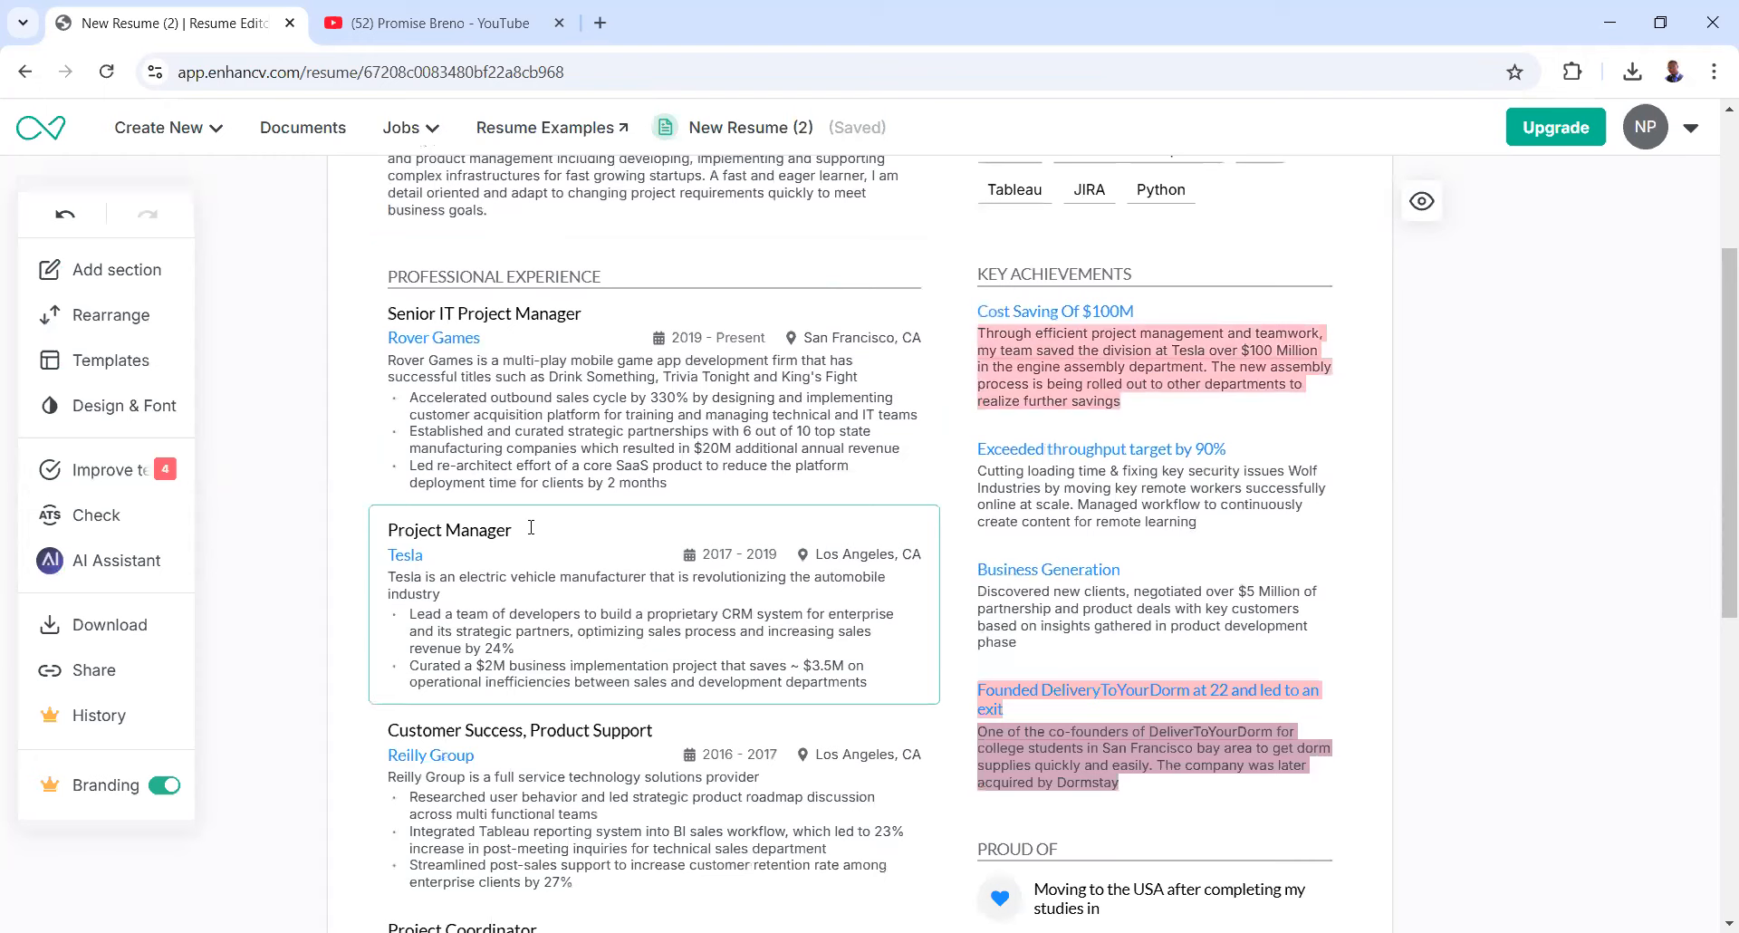
{"action": "scroll", "coordinate": [531, 527], "scroll_direction": "down", "scroll_amount": 4}
{"action": "scroll", "coordinate": [543, 566], "scroll_direction": "down", "scroll_amount": 2}
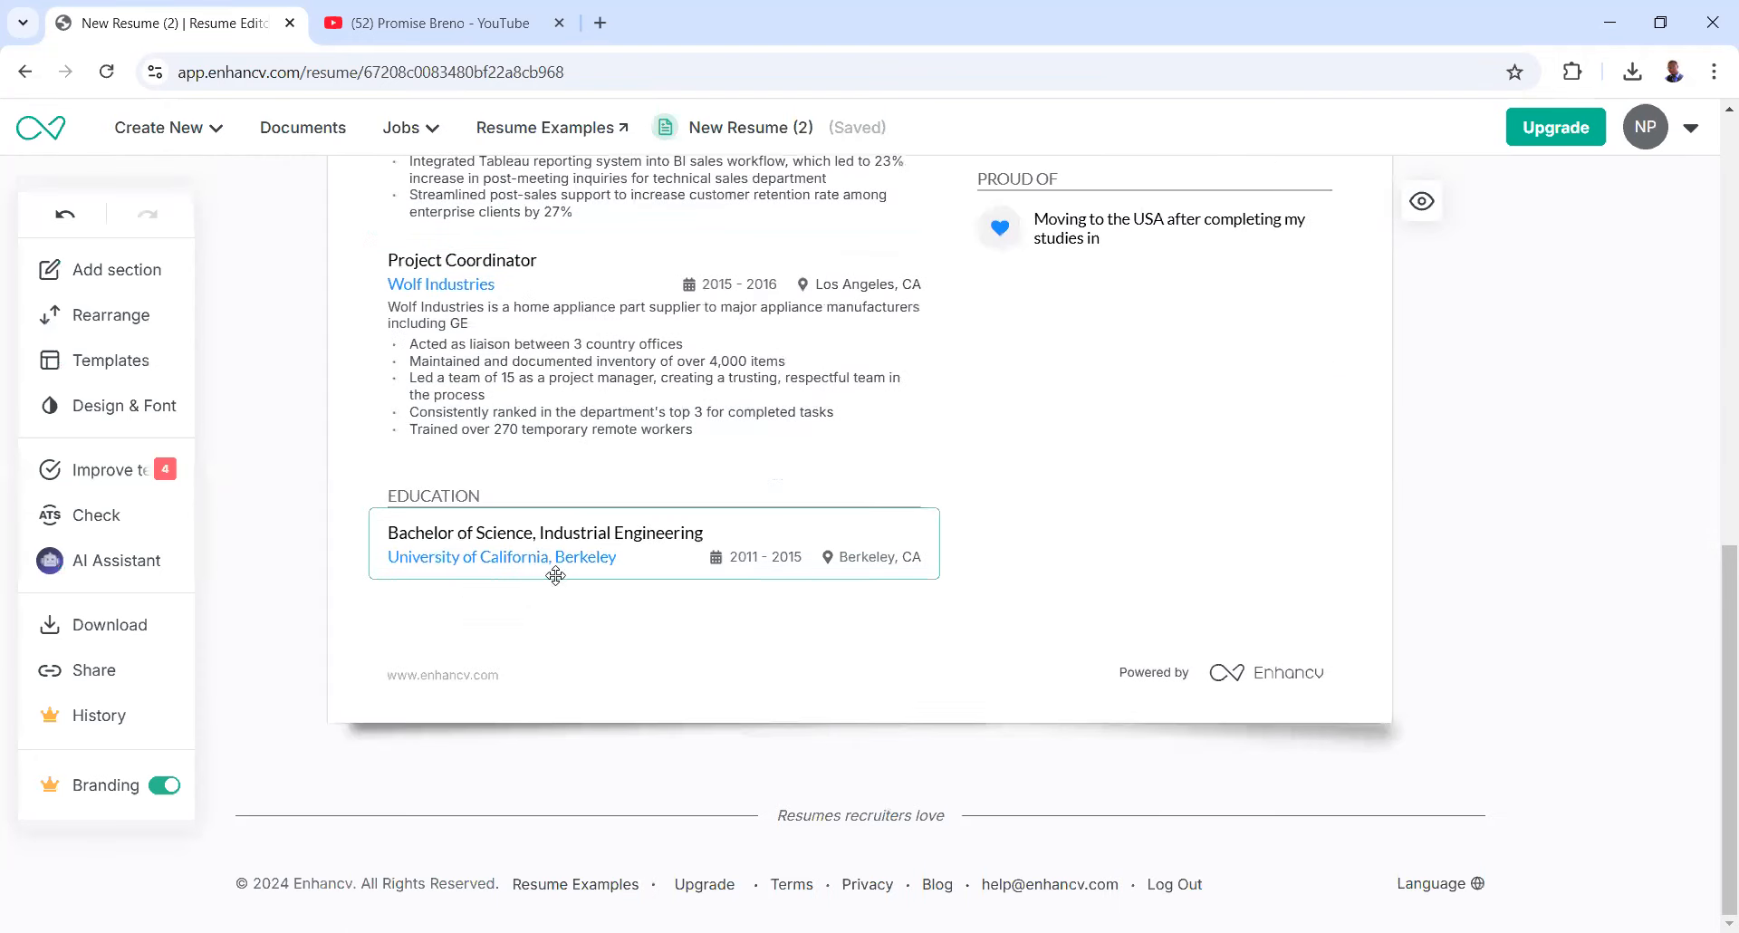
{"action": "scroll", "coordinate": [534, 514], "scroll_direction": "up", "scroll_amount": 3}
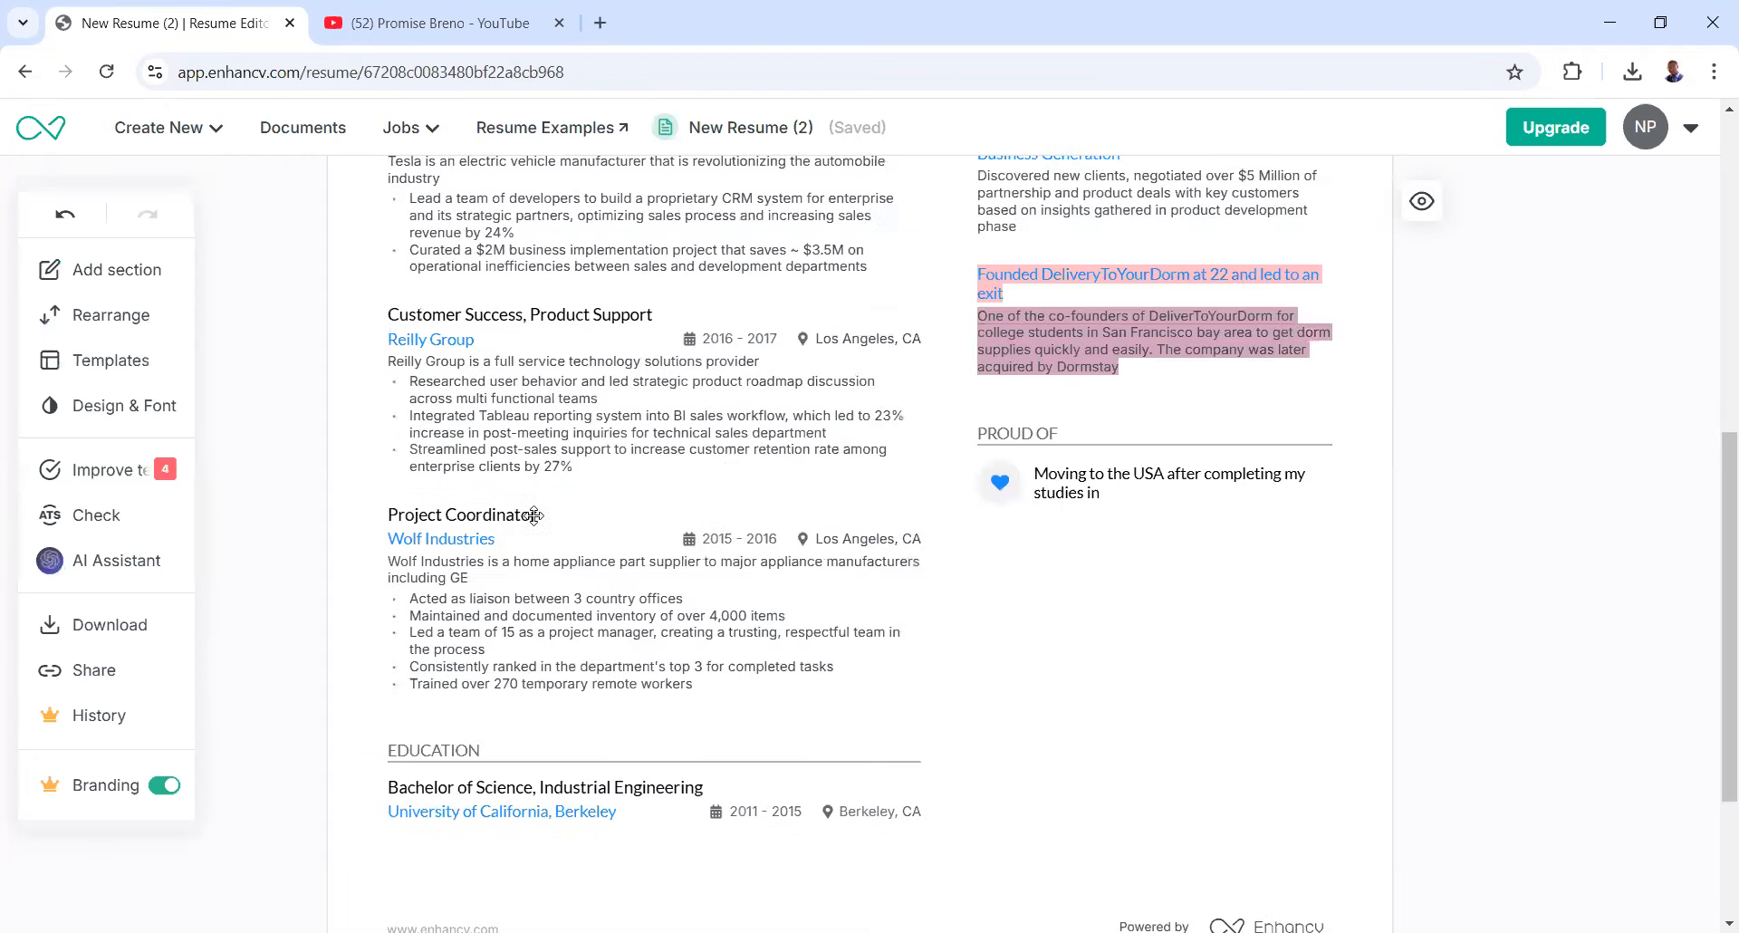
{"action": "scroll", "coordinate": [535, 514], "scroll_direction": "up", "scroll_amount": 7}
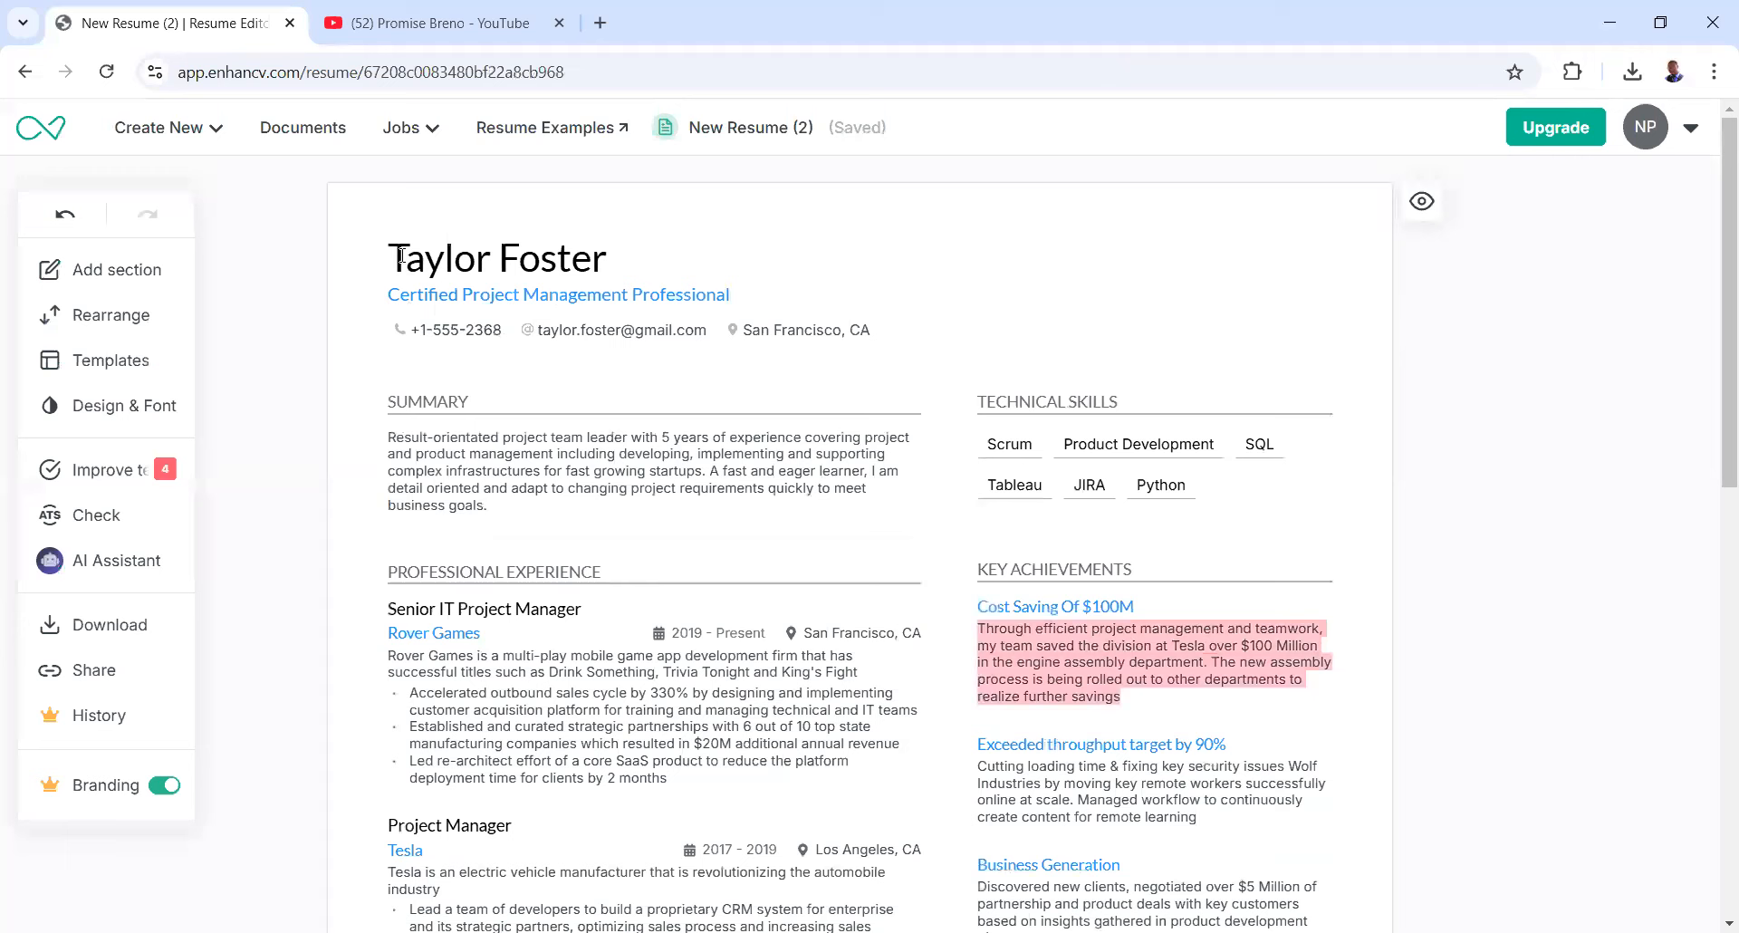
{"action": "left_click", "coordinate": [609, 256]}
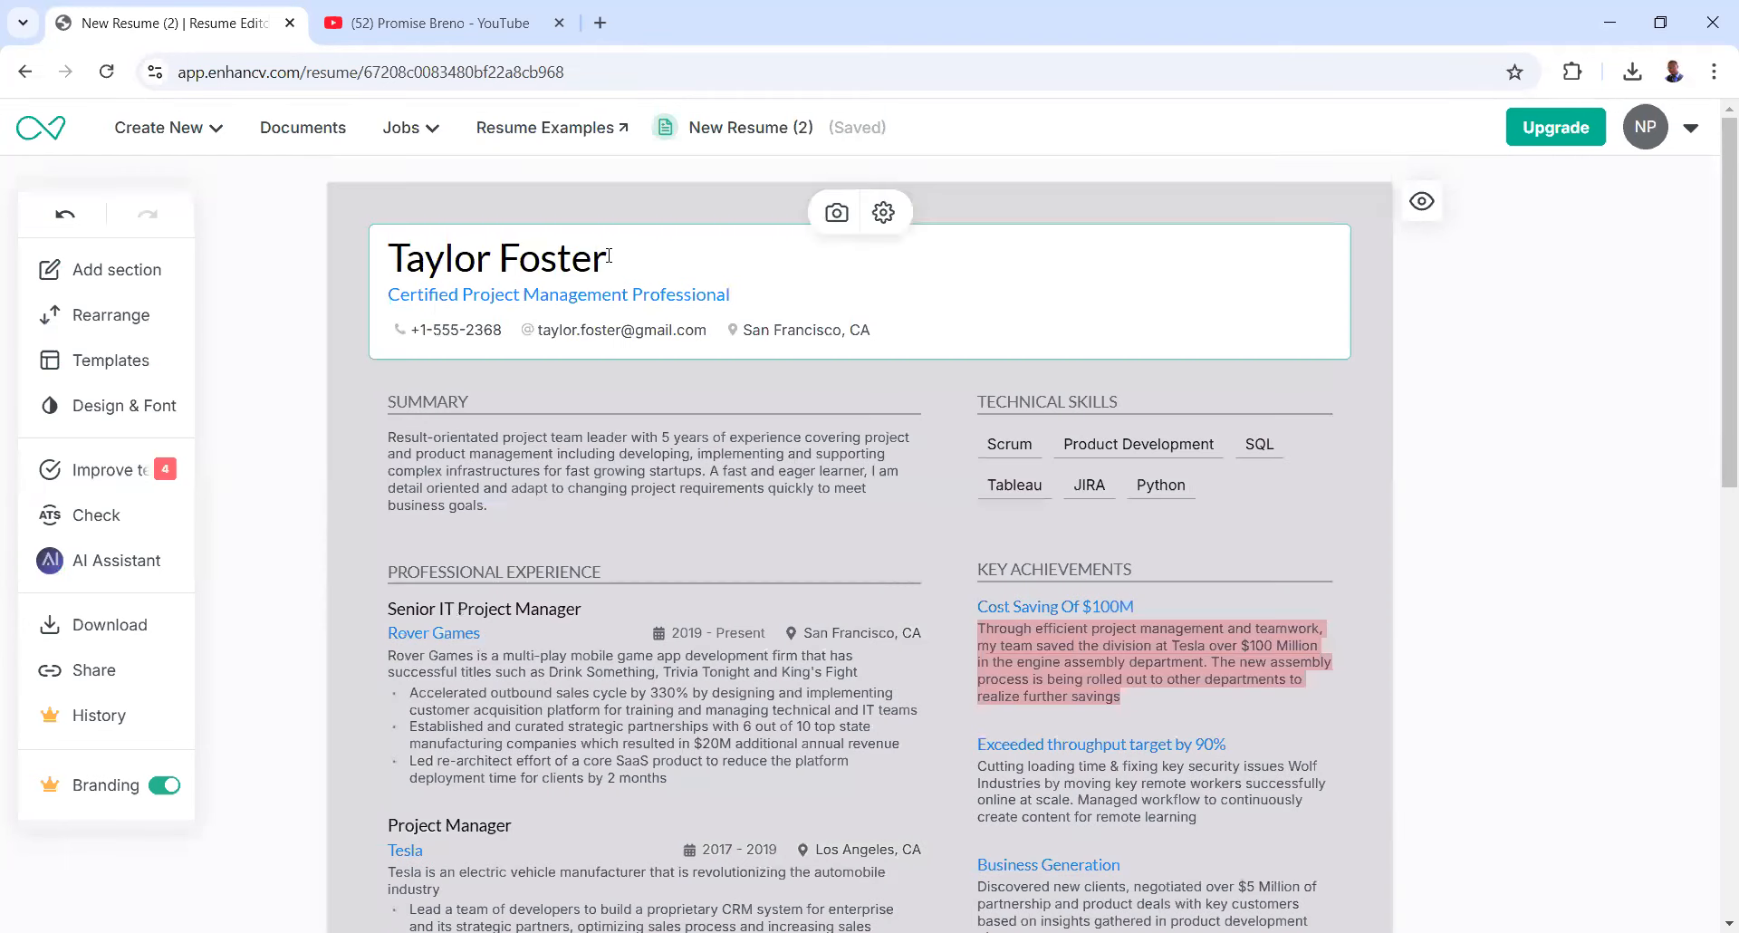
- Replace the example name in the header with the candidate's pasted name
{"action": "key", "text": "ctrl+BackSpace"}
{"action": "key", "text": "ctrl+a"}
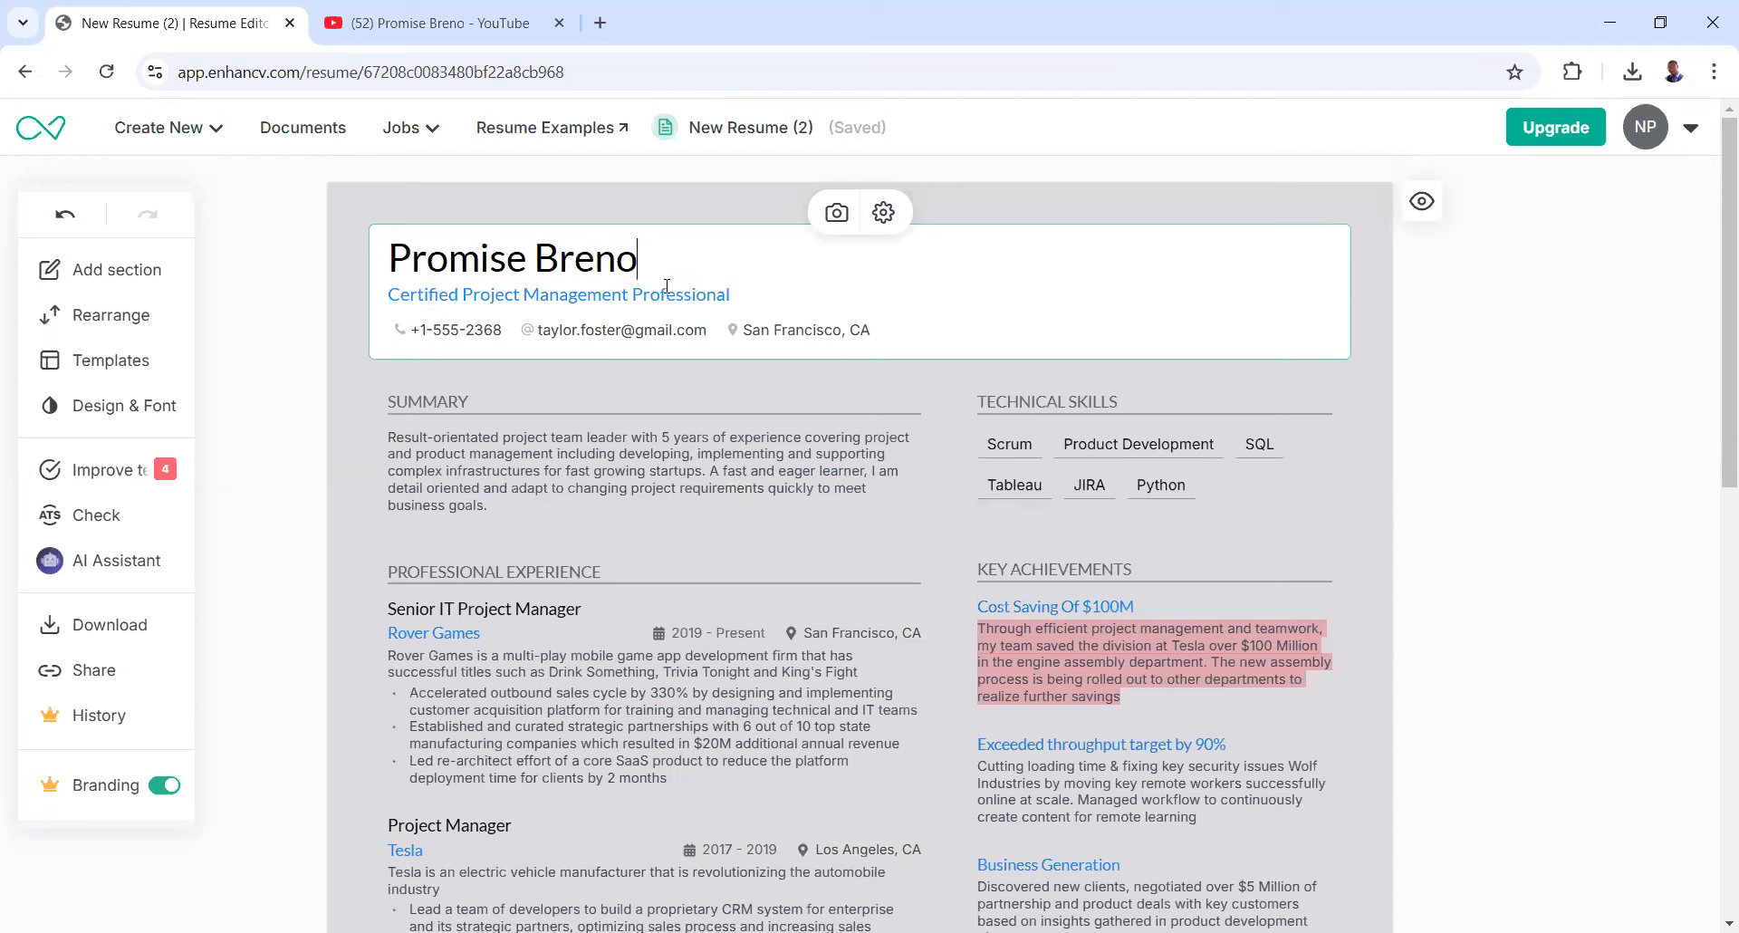
{"action": "left_click", "coordinate": [739, 293]}
- Replace the example phone number and email address with the candidate's own
{"action": "left_click", "coordinate": [508, 328]}
{"action": "key", "text": "BackSpace"}
{"action": "key", "text": "BackSpace"}
{"action": "key", "text": "BackSpace"}
{"action": "key", "text": "BackSpace"}
{"action": "key", "text": "BackSpace"}
{"action": "key", "text": "BackSpace"}
{"action": "key", "text": "BackSpace"}
{"action": "key", "text": "BackSpace"}
{"action": "key", "text": "BackSpace"}
{"action": "key", "text": "BackSpace"}
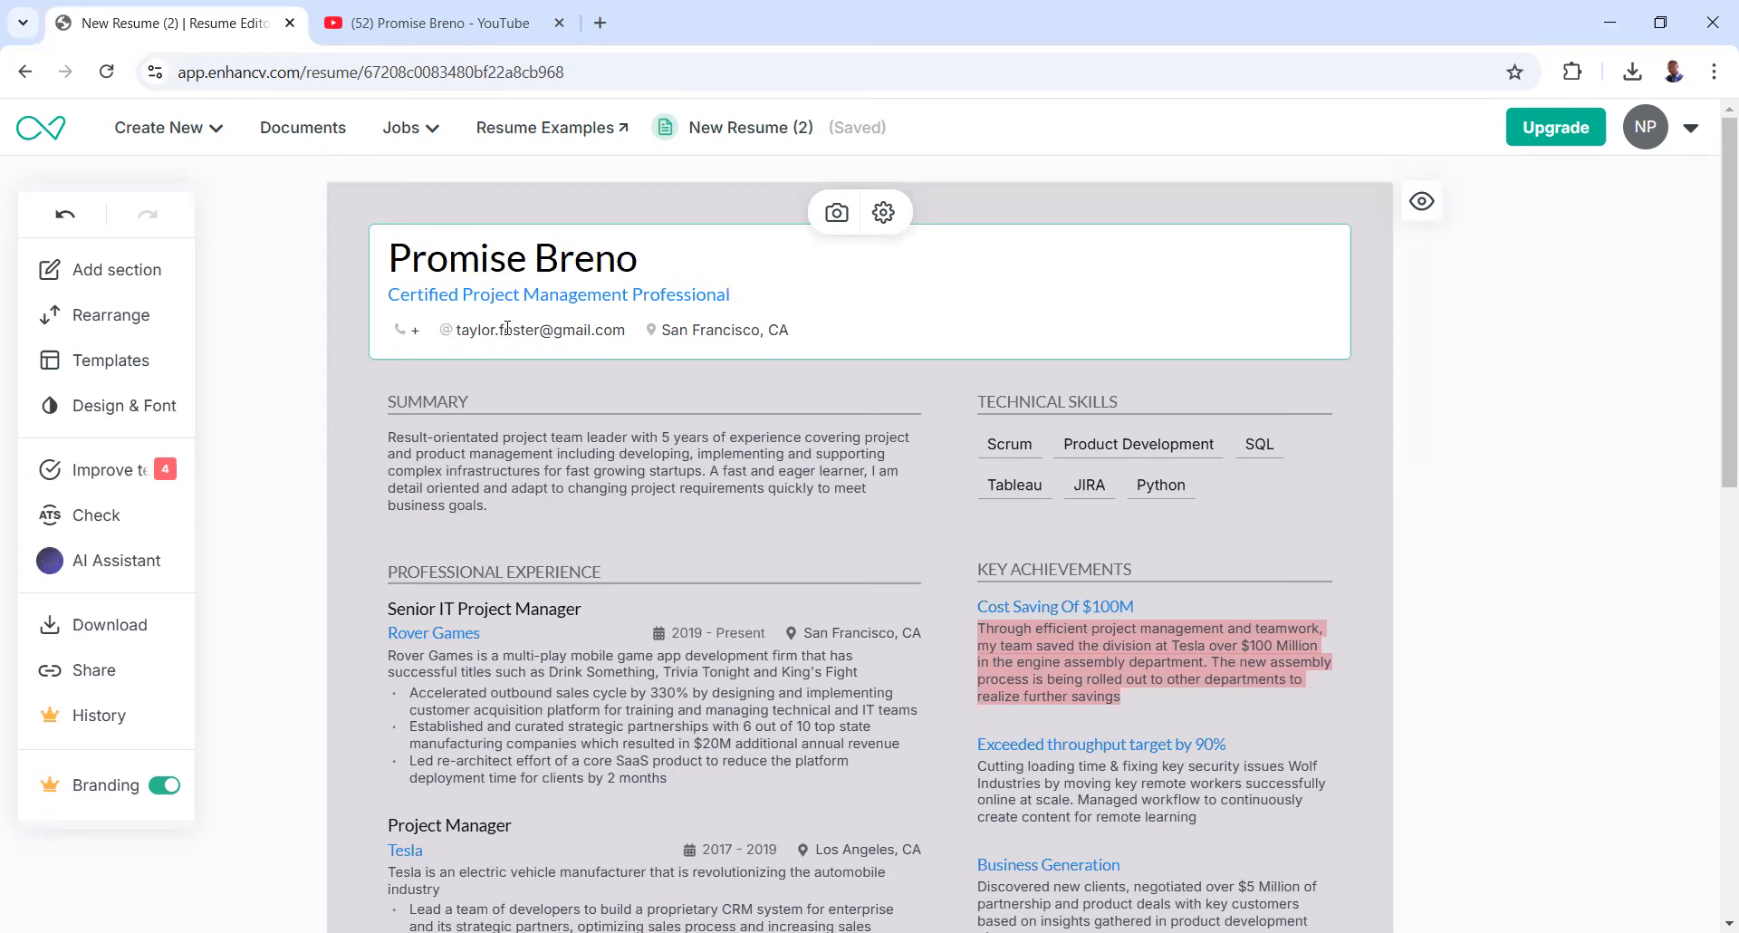
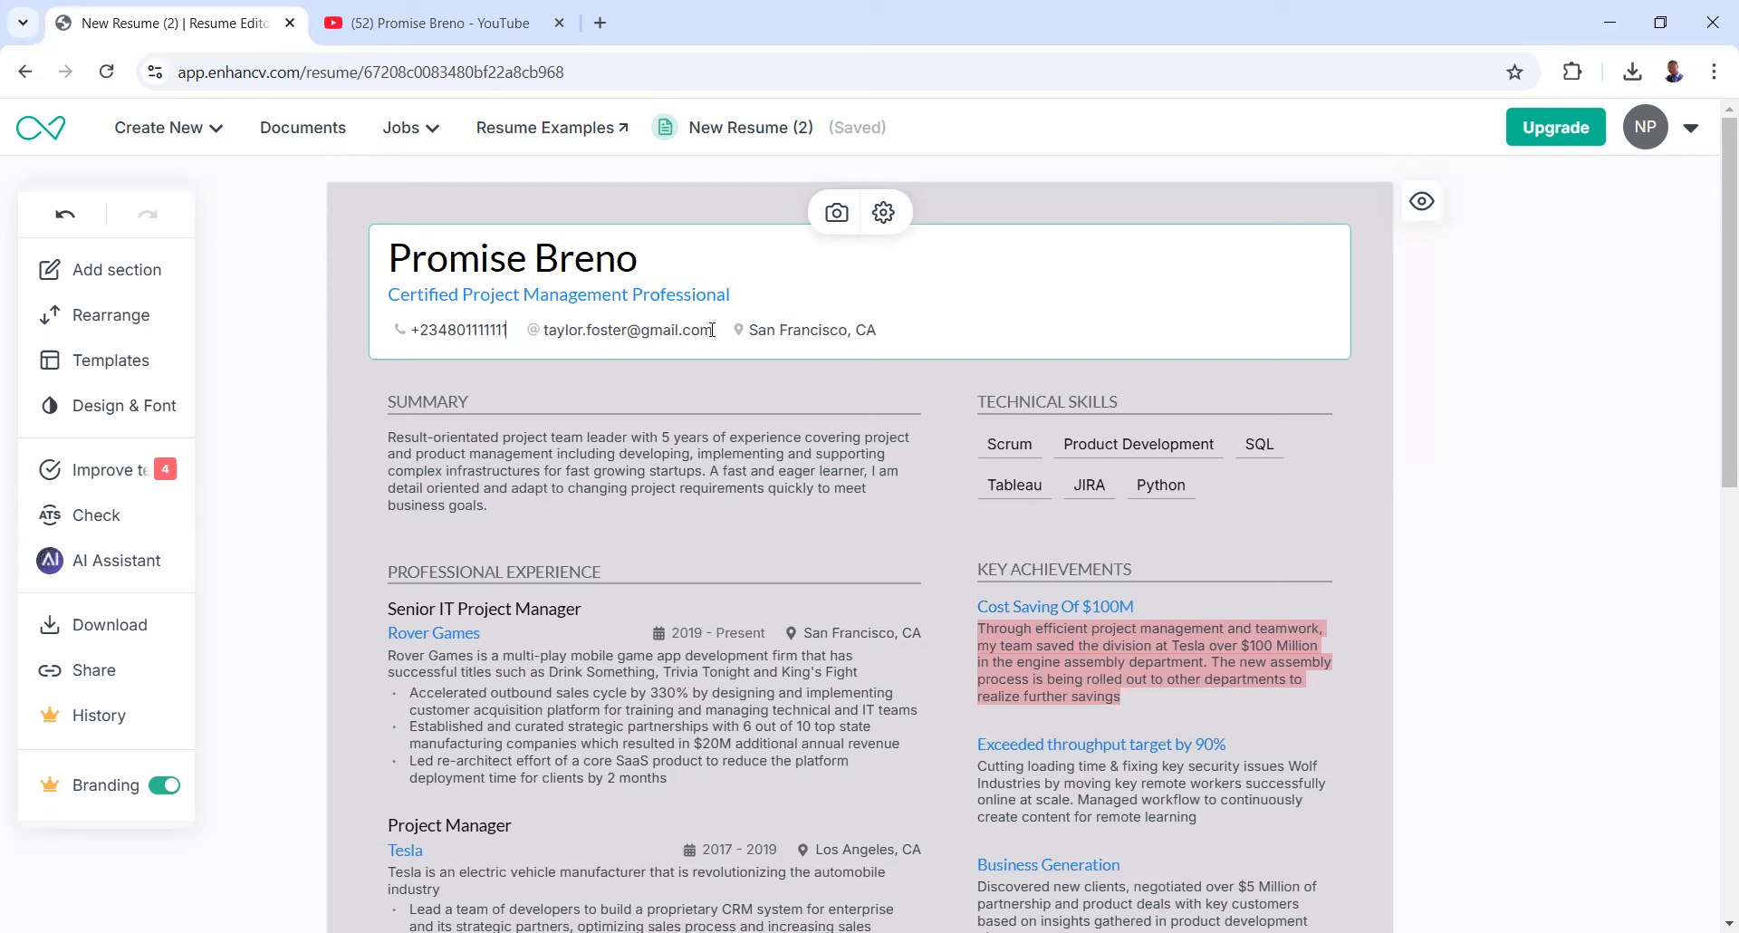
{"action": "left_click", "coordinate": [678, 330]}
{"action": "key", "text": "BackSpace"}
{"action": "key", "text": "BackSpace"}
{"action": "key", "text": "BackSpace"}
{"action": "key", "text": "BackSpace"}
{"action": "key", "text": "BackSpace"}
{"action": "key", "text": "BackSpace"}
{"action": "key", "text": "BackSpace"}
{"action": "key", "text": "BackSpace"}
{"action": "key", "text": "BackSpace"}
{"action": "key", "text": "BackSpace"}
{"action": "key", "text": "BackSpace"}
{"action": "key", "text": "BackSpace"}
{"action": "key", "text": "BackSpace"}
{"action": "key", "text": "BackSpace"}
{"action": "key", "text": "BackSpace"}
{"action": "key", "text": "BackSpace"}
{"action": "key", "text": "BackSpace"}
{"action": "key", "text": "BackSpace"}
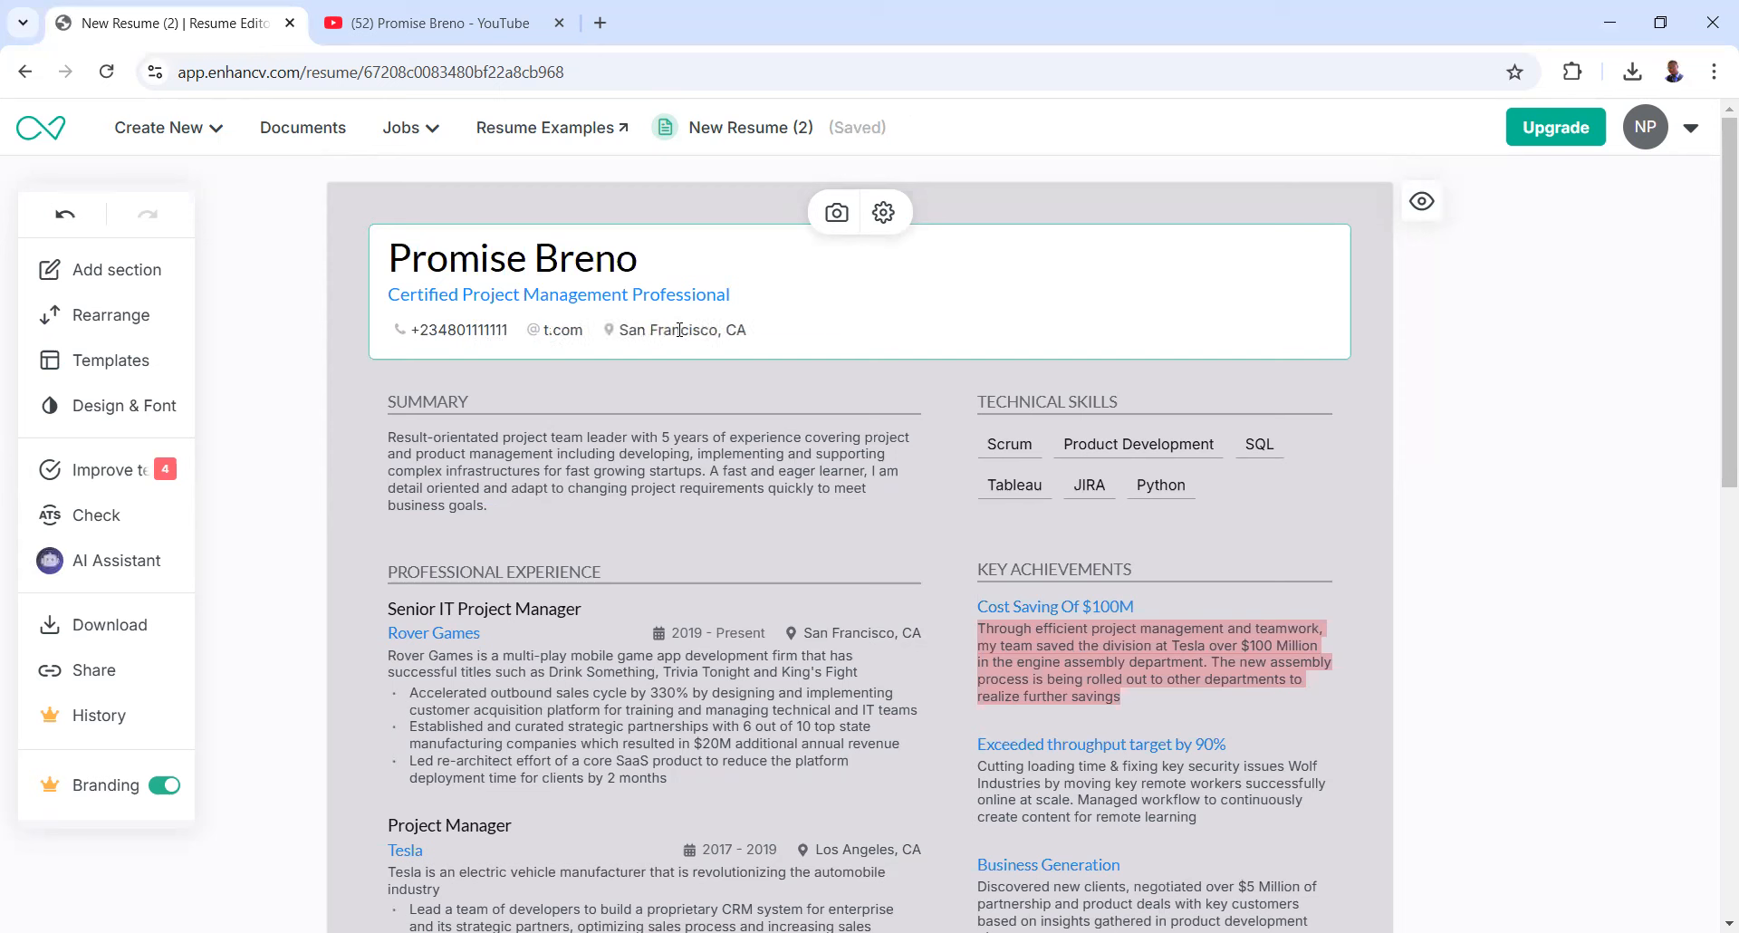
{"action": "key", "text": "BackSpace"}
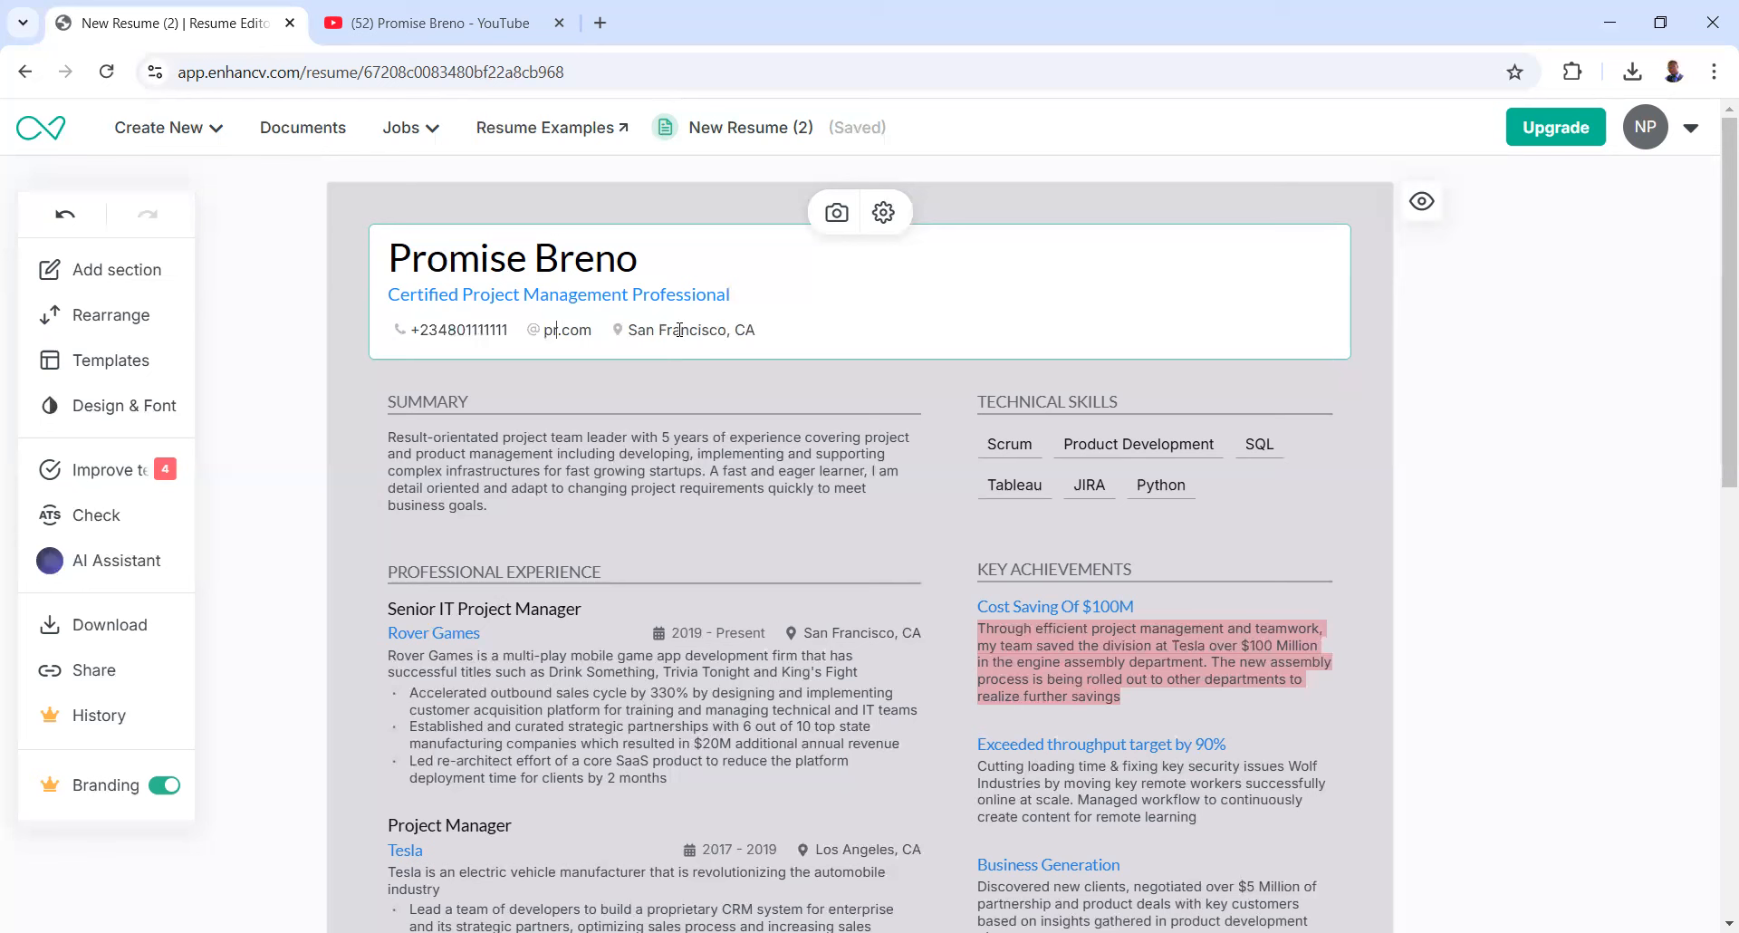
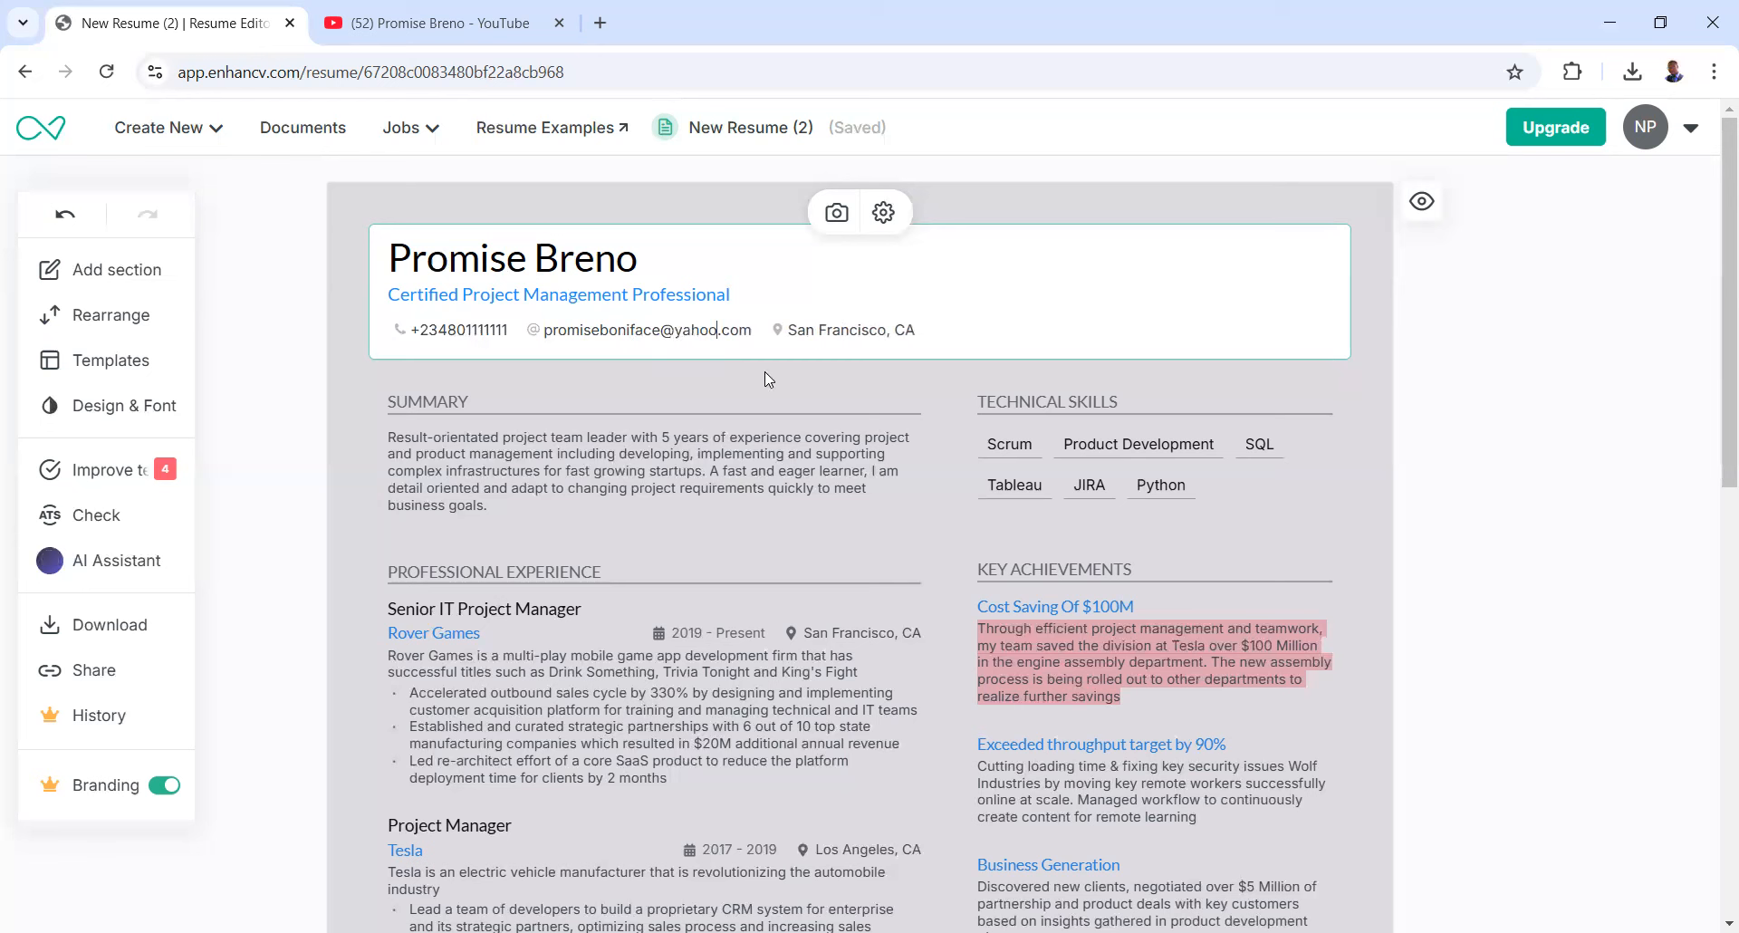
- Replace the example city and state abbreviation with the candidate's city, then finish header editing
{"action": "left_click", "coordinate": [894, 332]}
{"action": "key", "text": "BackSpace"}
{"action": "key", "text": "BackSpace"}
{"action": "key", "text": "BackSpace"}
{"action": "key", "text": "BackSpace"}
{"action": "key", "text": "BackSpace"}
{"action": "key", "text": "BackSpace"}
{"action": "key", "text": "BackSpace"}
{"action": "key", "text": "BackSpace"}
{"action": "key", "text": "BackSpace"}
{"action": "key", "text": "BackSpace"}
{"action": "key", "text": "BackSpace"}
{"action": "key", "text": "BackSpace"}
{"action": "key", "text": "BackSpace"}
{"action": "type", "text": "Enugu"}
{"action": "left_click", "coordinate": [893, 328]}
{"action": "key", "text": "BackSpace"}
{"action": "key", "text": "BackSpace"}
{"action": "key", "text": "BackSpace"}
{"action": "key", "text": "BackSpace"}
{"action": "type", "text": ", Engu"}
{"action": "key", "text": "BackSpace"}
{"action": "key", "text": "BackSpace"}
{"action": "type", "text": "su"}
{"action": "key", "text": "BackSpace"}
{"action": "key", "text": "BackSpace"}
{"action": "type", "text": "gu"}
{"action": "left_click", "coordinate": [670, 440]}
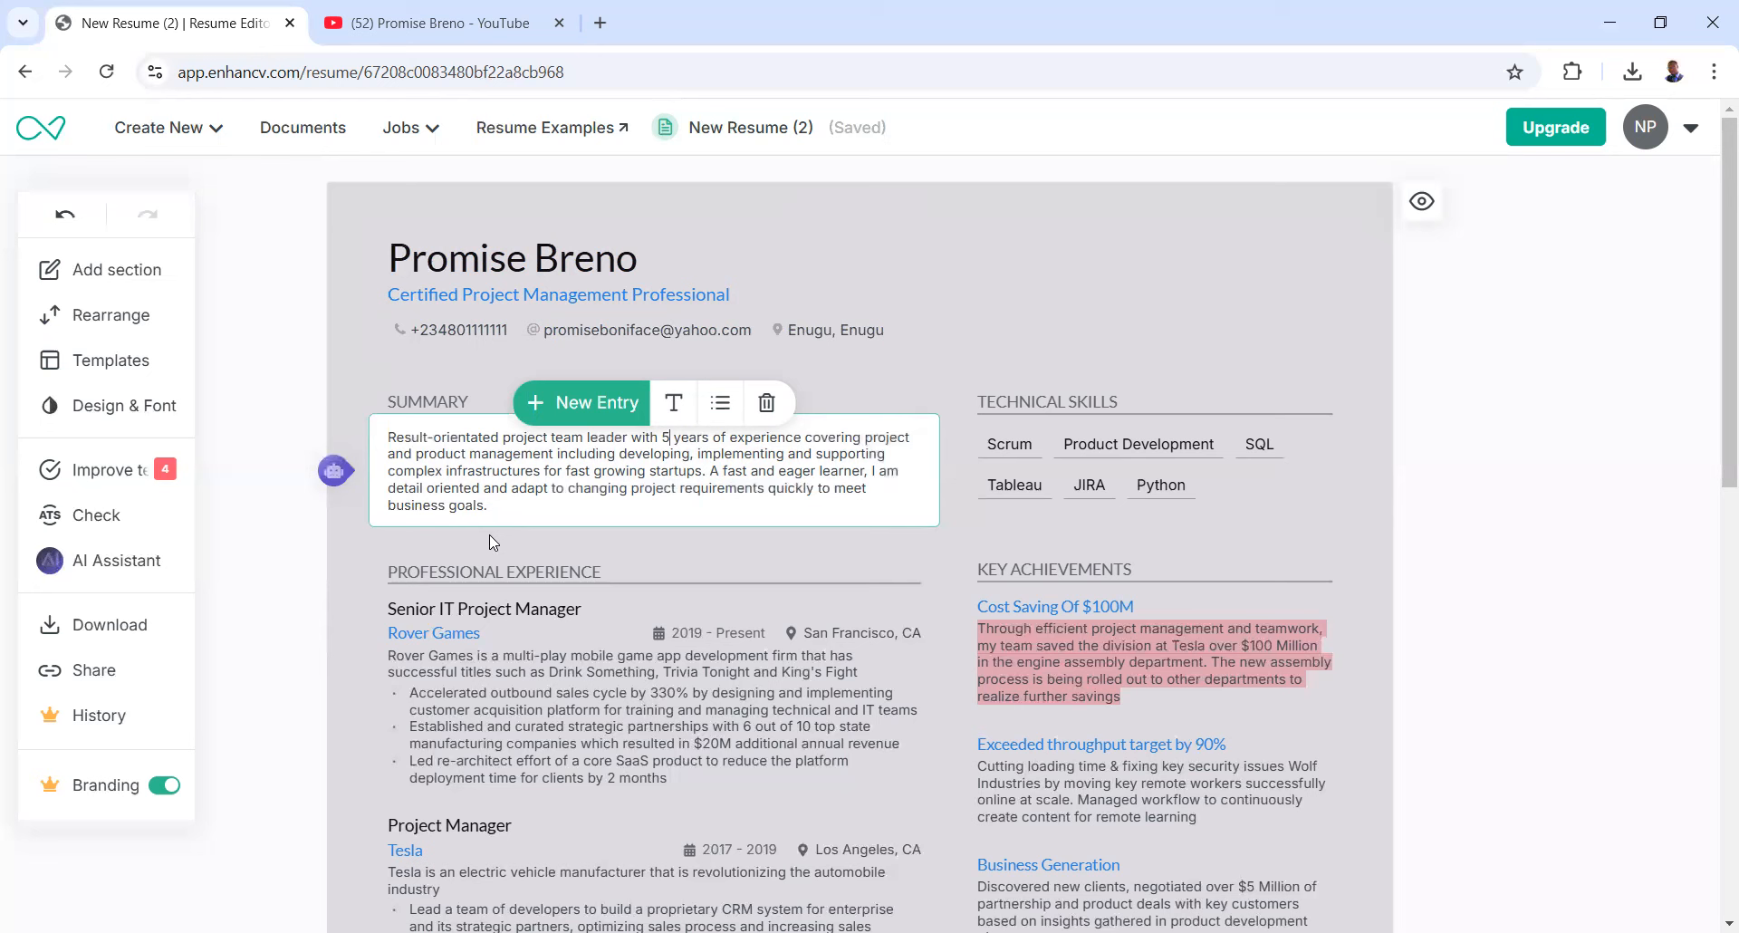
{"action": "scroll", "coordinate": [489, 535], "scroll_direction": "down", "scroll_amount": 1}
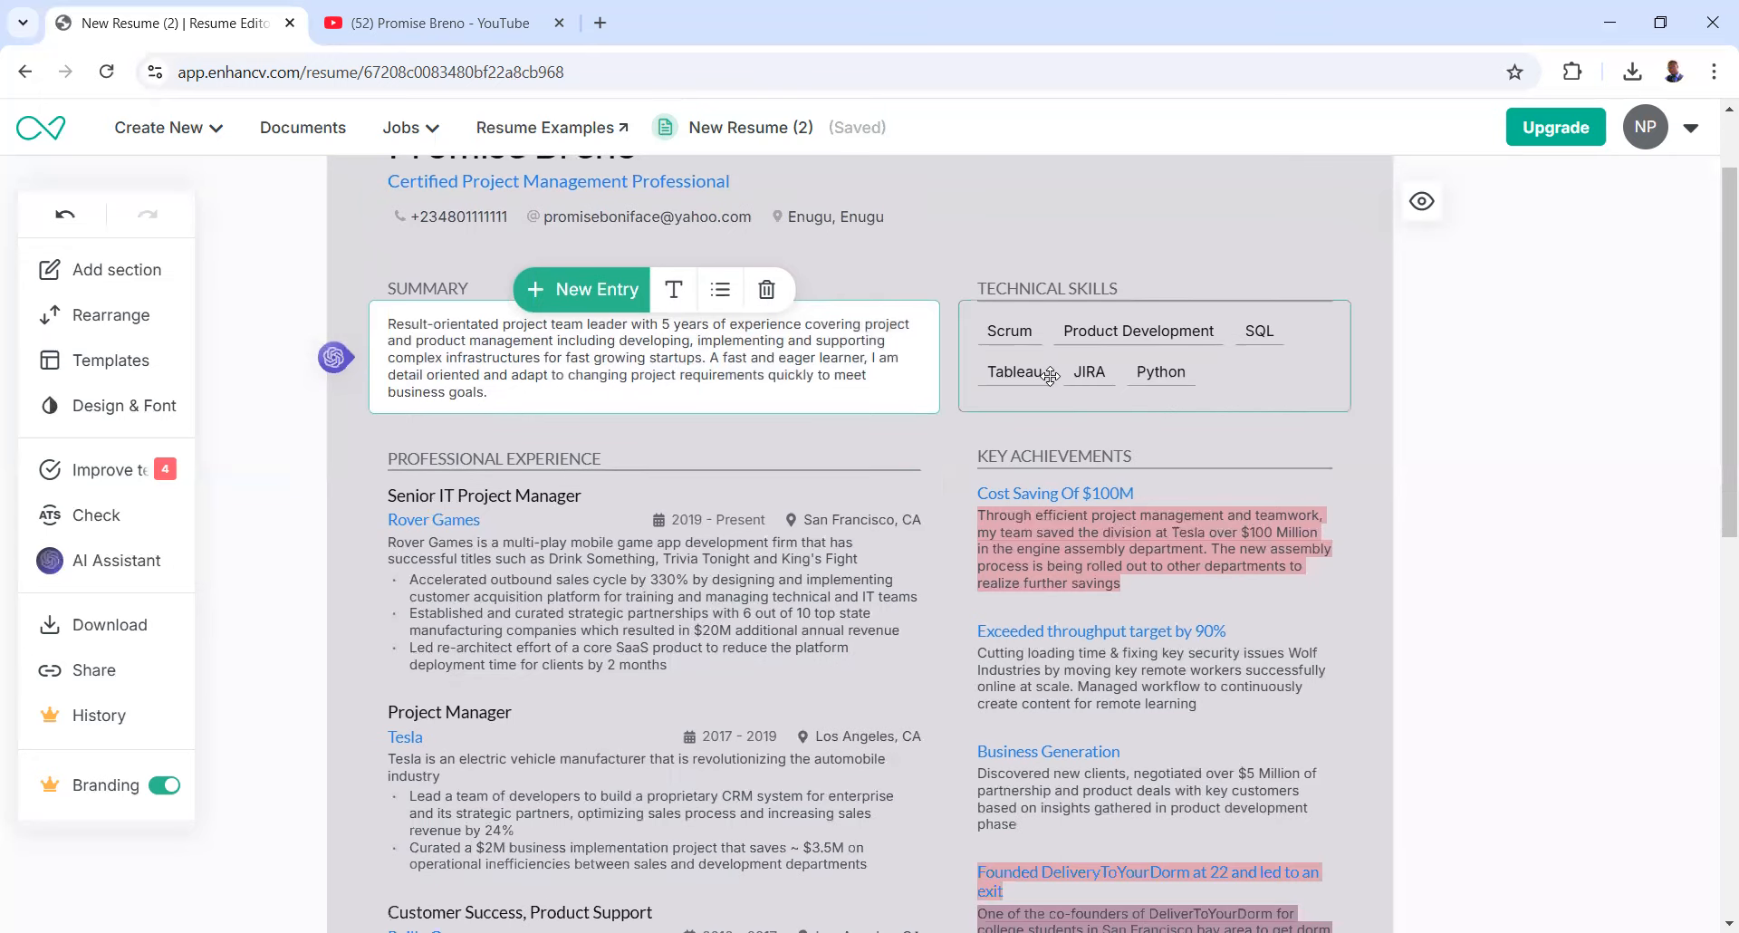
{"action": "scroll", "coordinate": [508, 352], "scroll_direction": "down", "scroll_amount": 5}
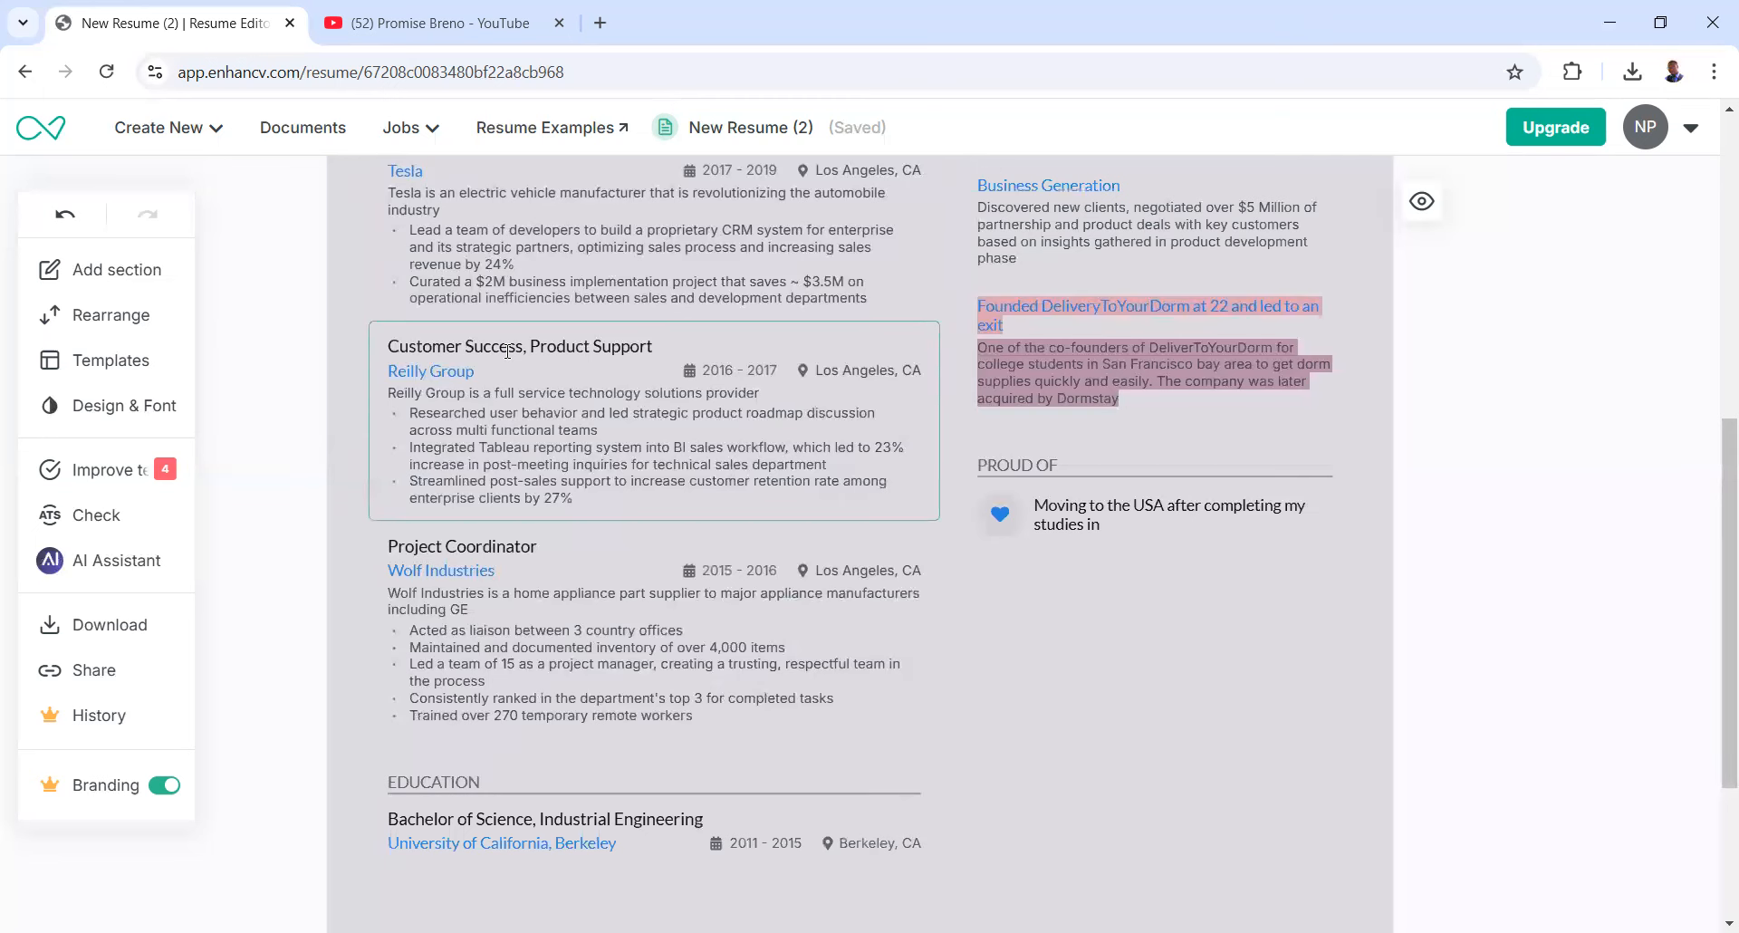
{"action": "scroll", "coordinate": [509, 397], "scroll_direction": "down", "scroll_amount": 3}
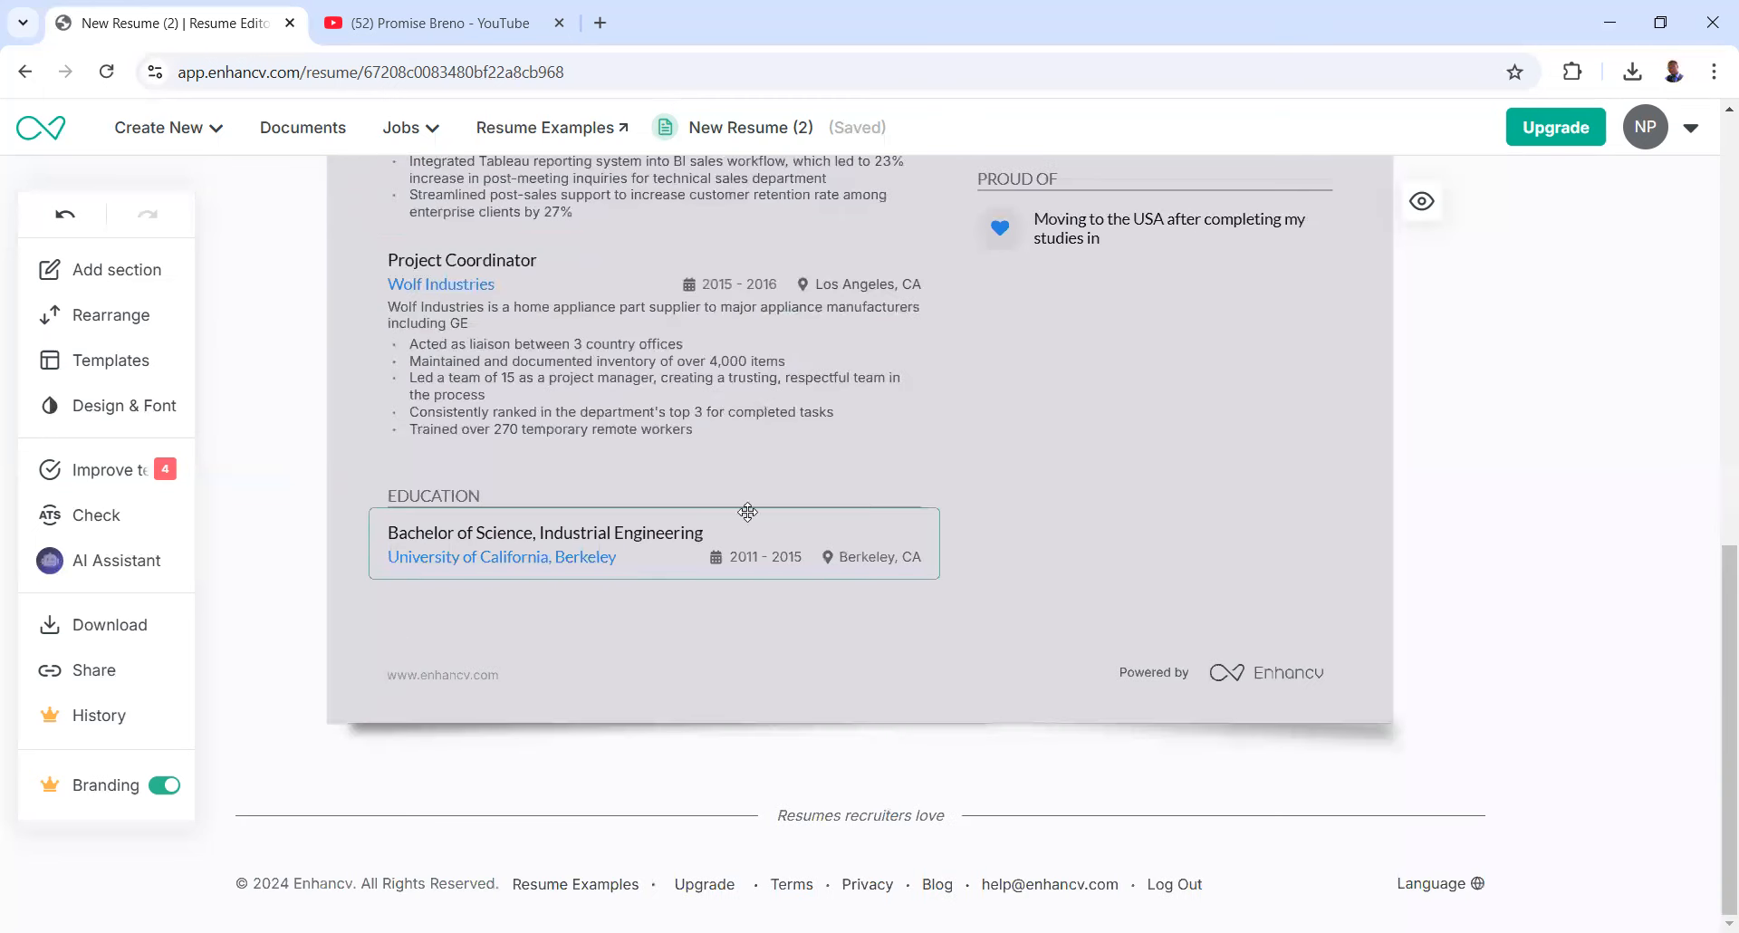
{"action": "scroll", "coordinate": [762, 496], "scroll_direction": "up", "scroll_amount": 4}
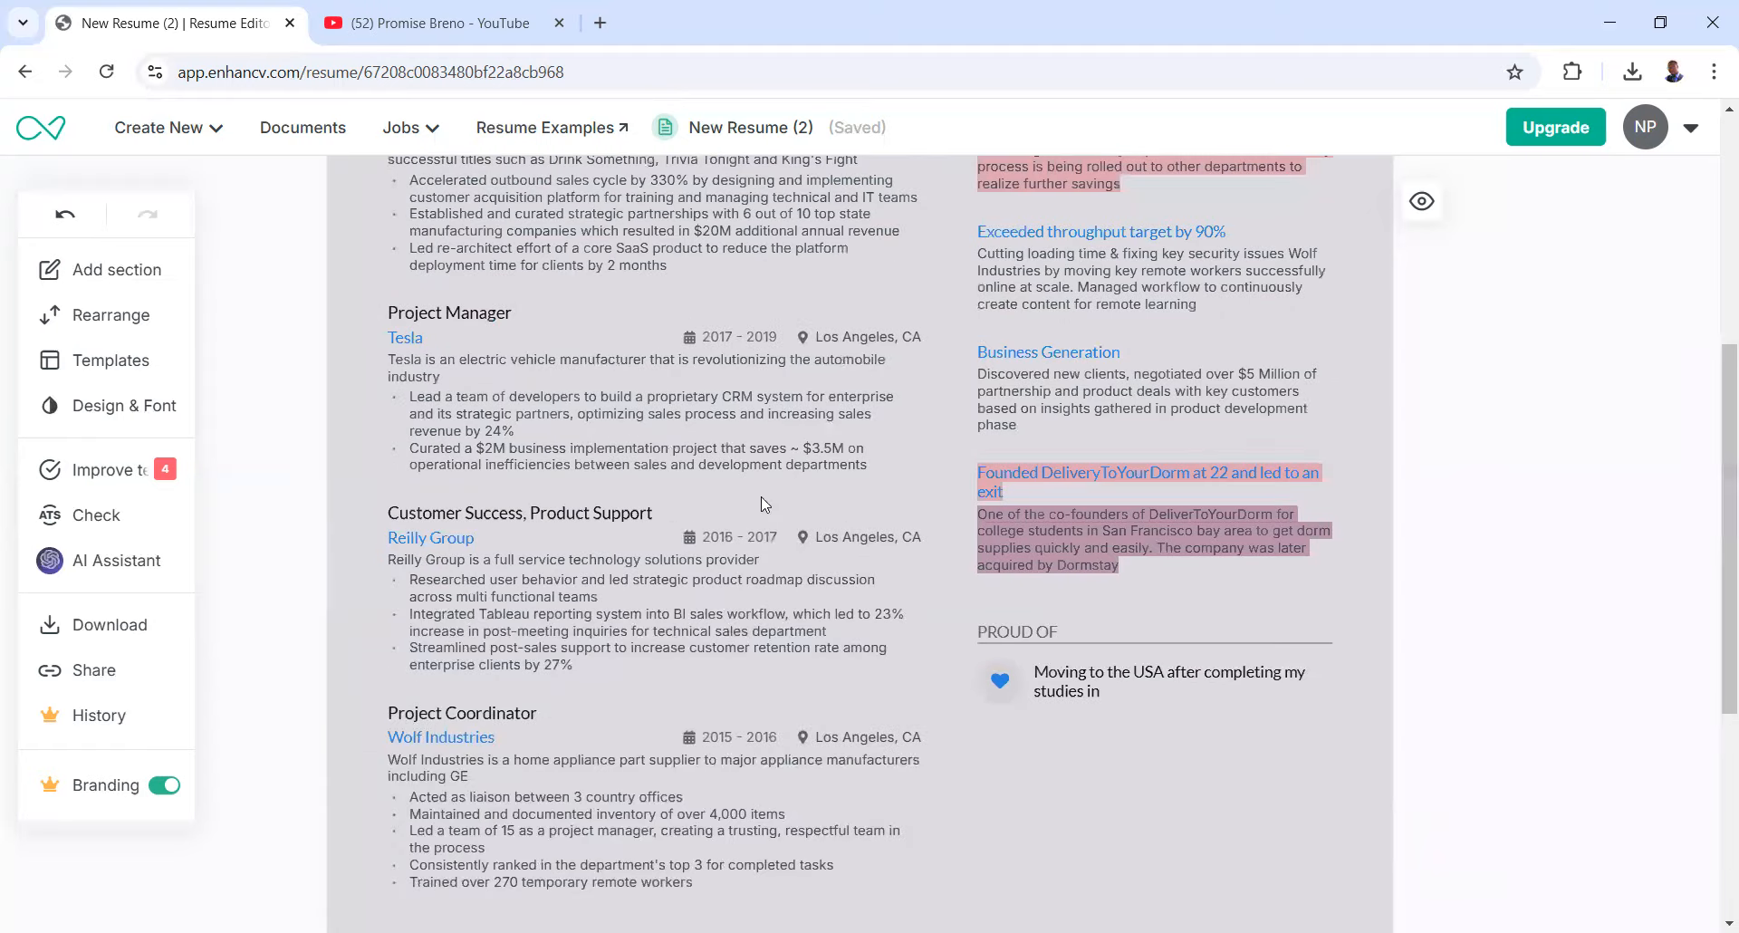
{"action": "scroll", "coordinate": [765, 503], "scroll_direction": "up", "scroll_amount": 5}
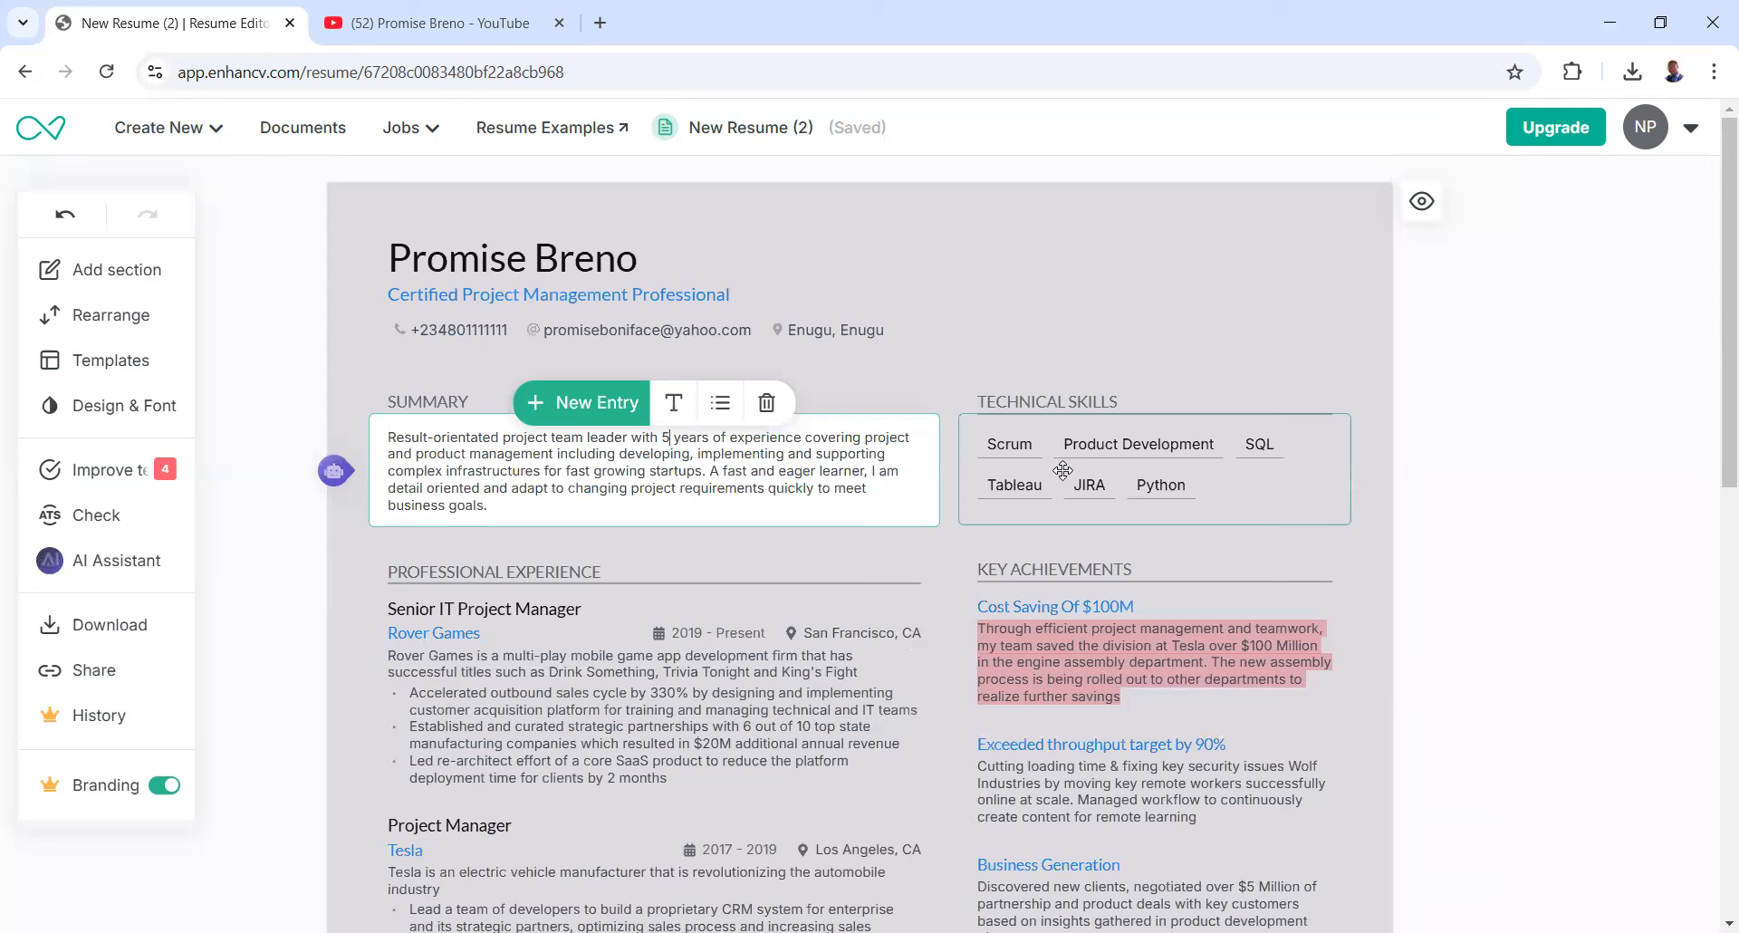
- Download the resume as a PDF and close the dialog once the export completes
{"action": "left_click", "coordinate": [118, 631]}
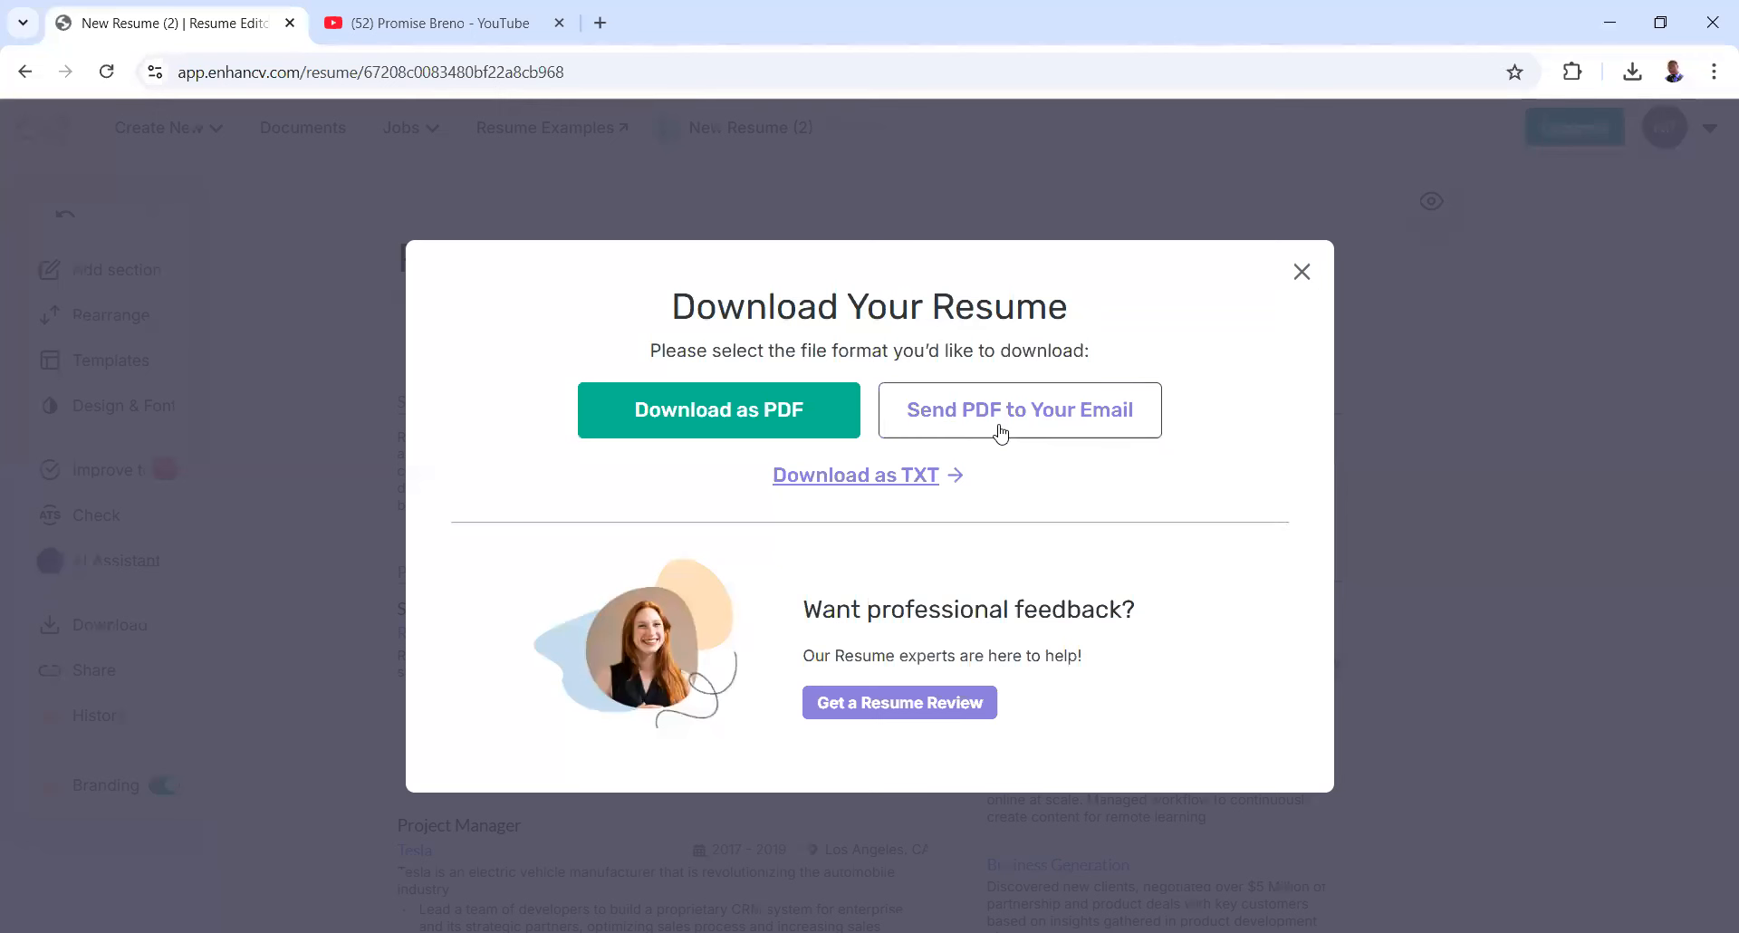
{"action": "left_click", "coordinate": [684, 412]}
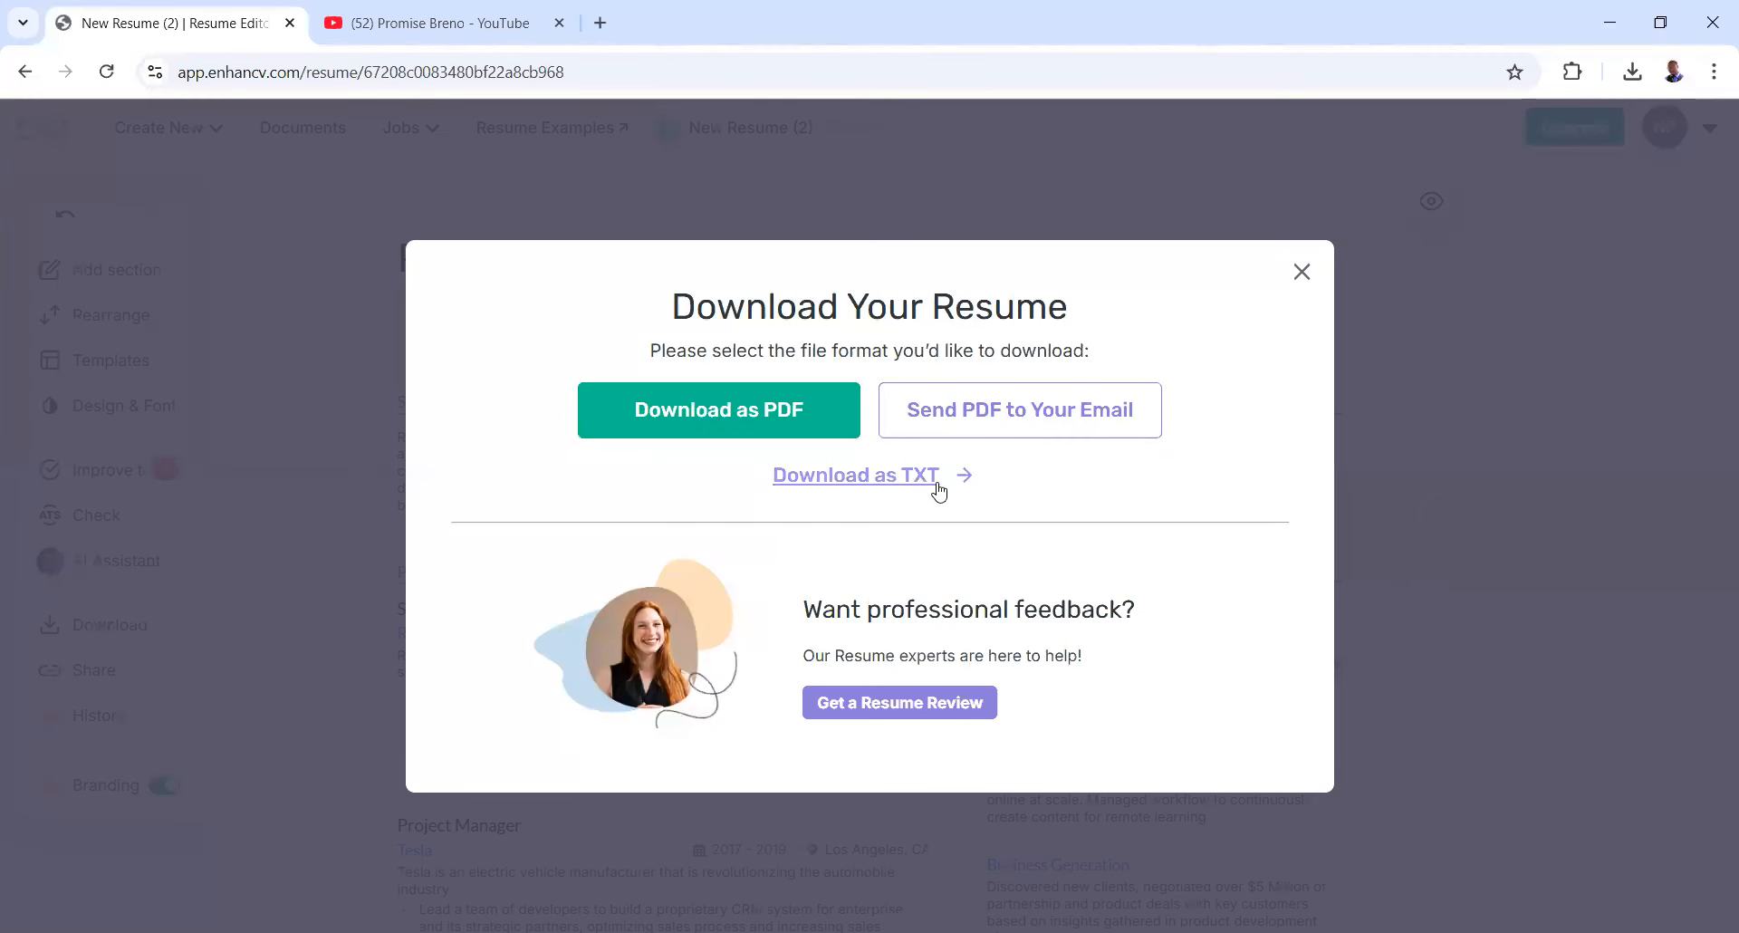
{"action": "left_click", "coordinate": [647, 409]}
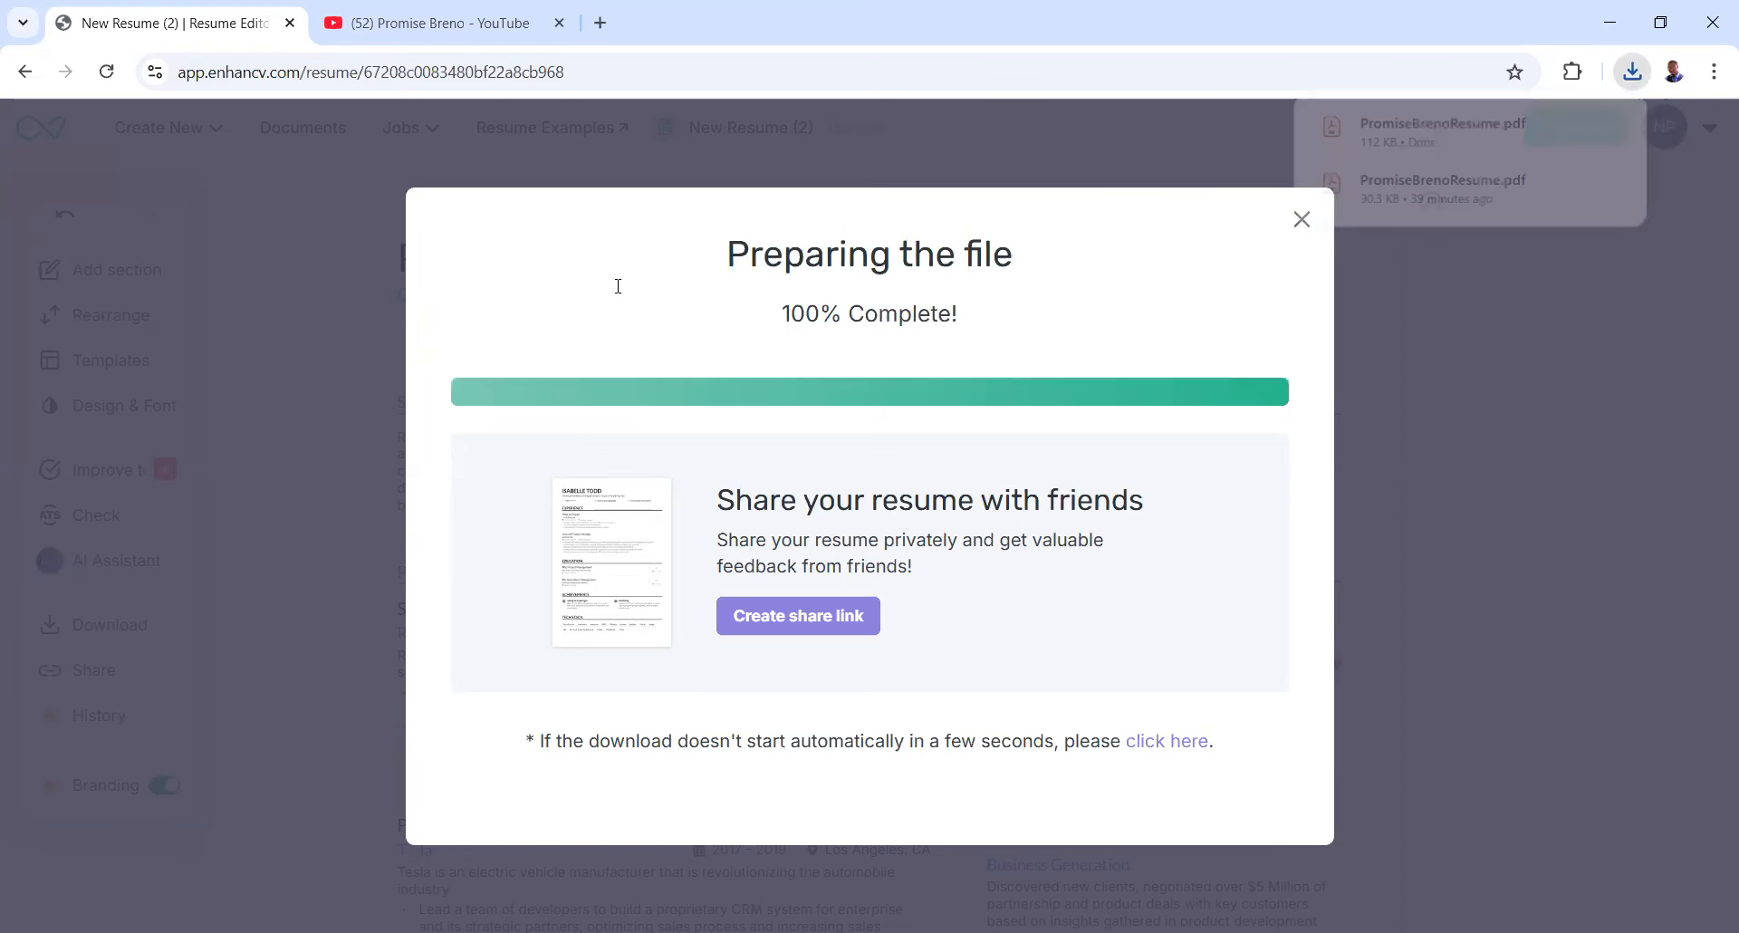
{"action": "left_click", "coordinate": [384, 399]}
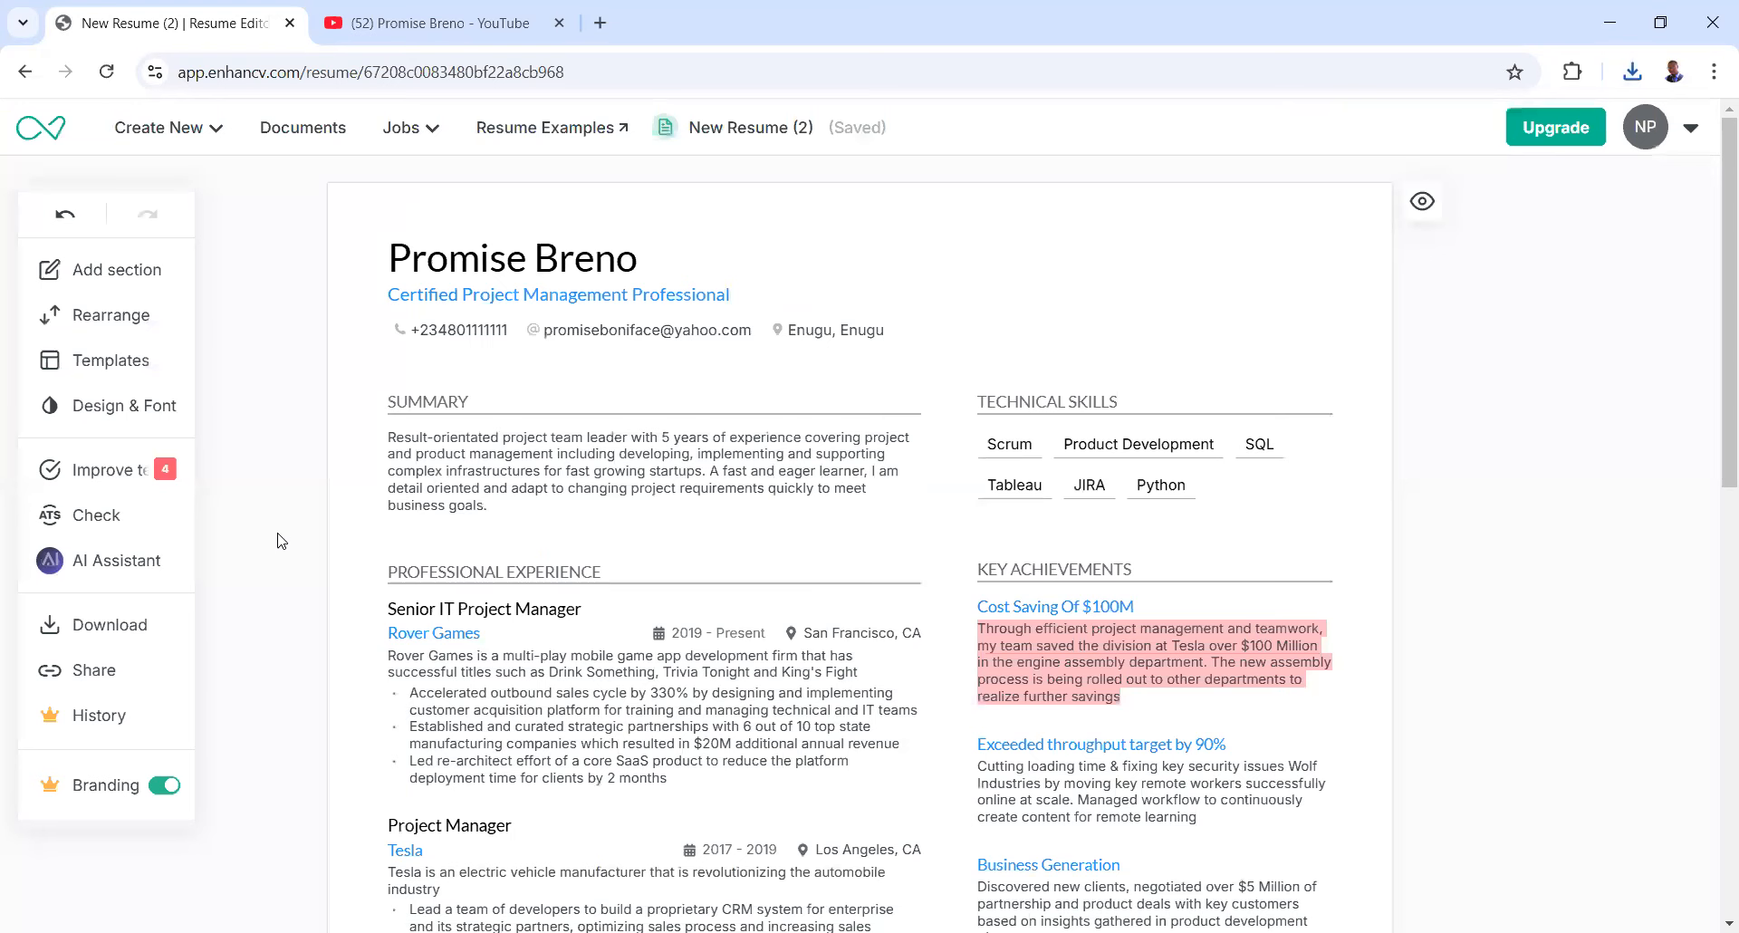
- Look over the resume's Share options, then switch to the YouTube channel videos tab
{"action": "left_click", "coordinate": [91, 684]}
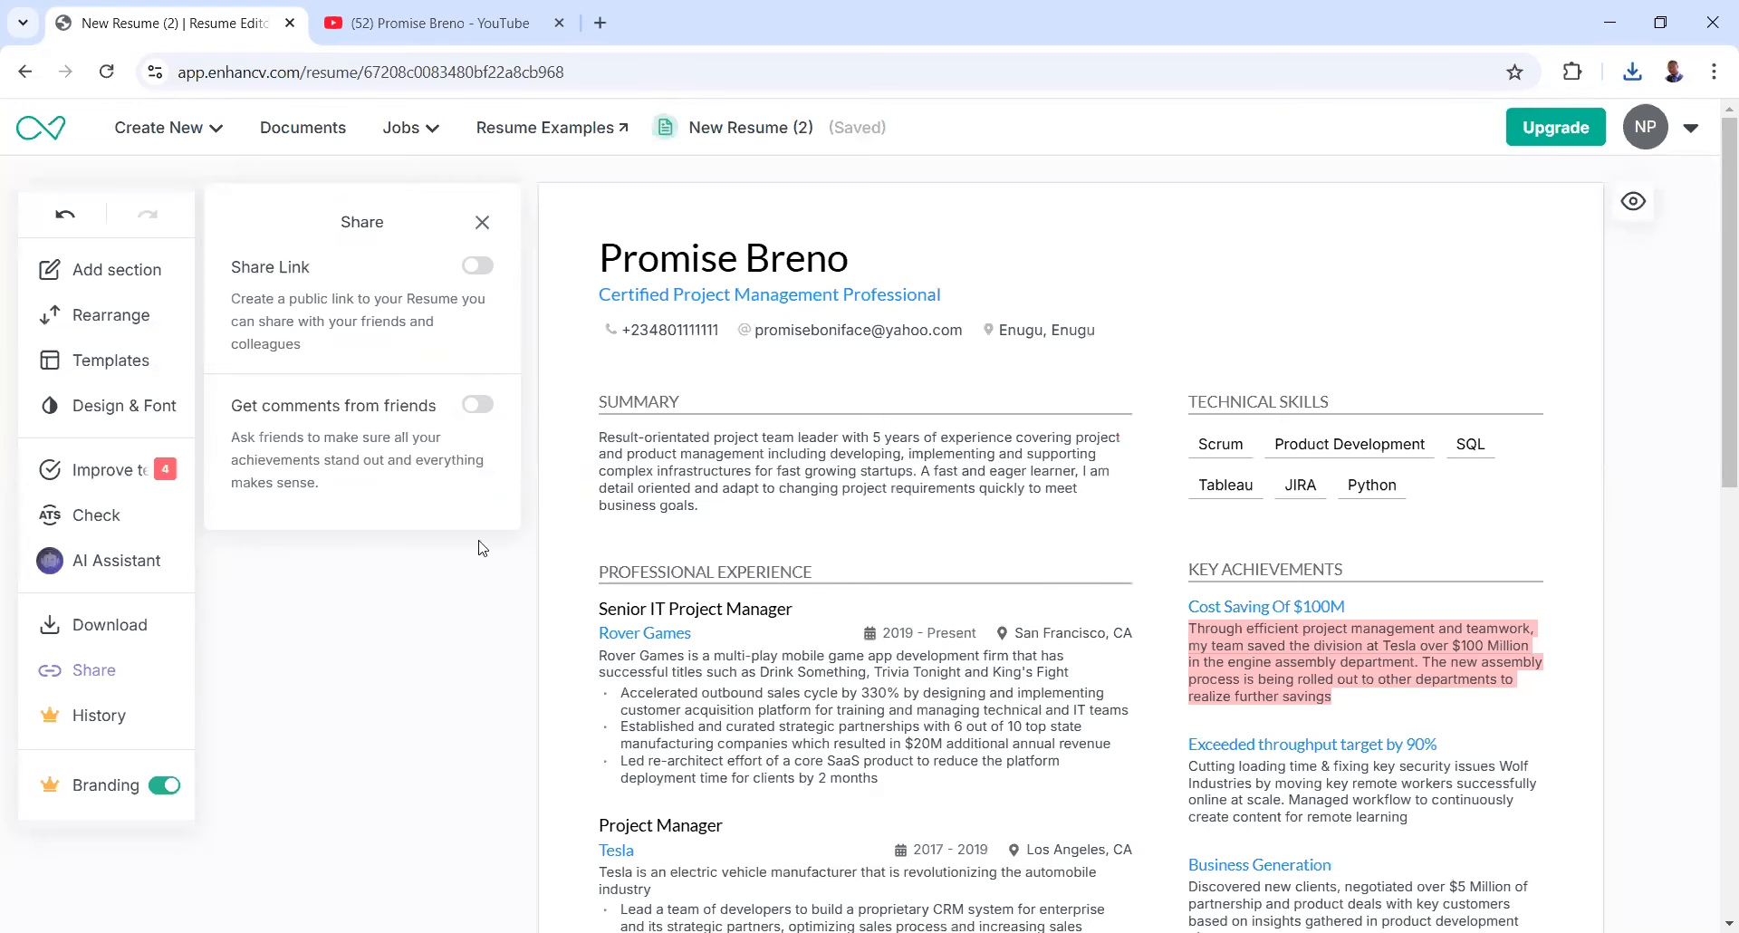
{"action": "left_click", "coordinate": [485, 222]}
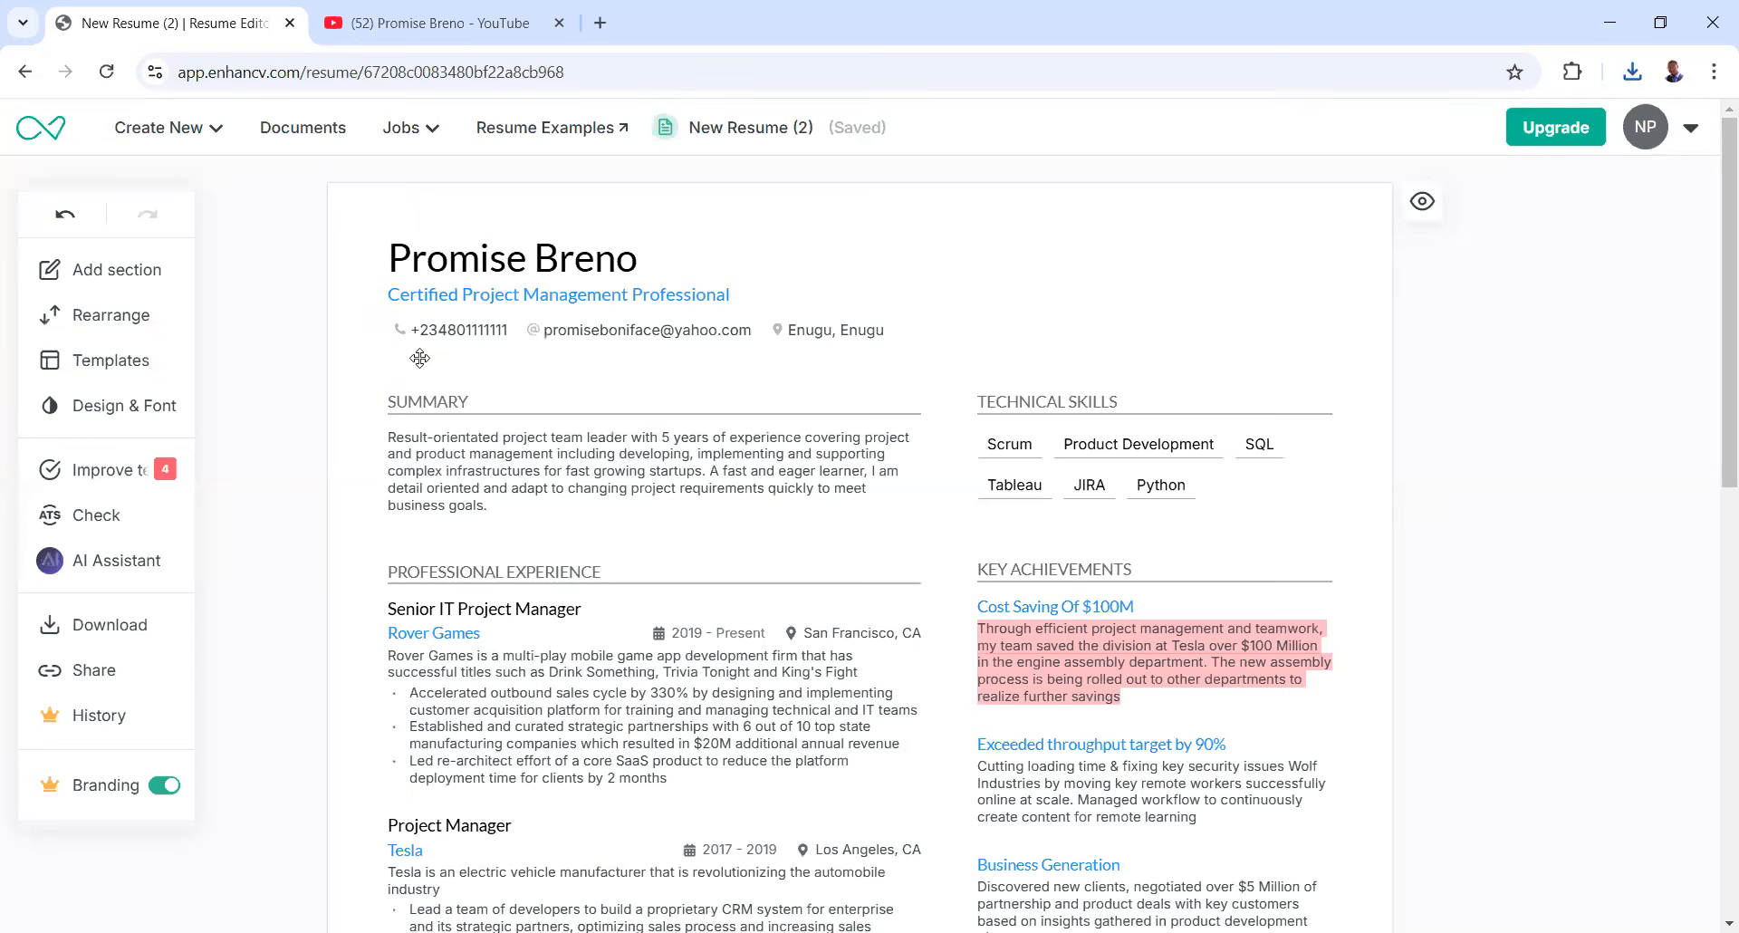
{"action": "scroll", "coordinate": [420, 357], "scroll_direction": "down", "scroll_amount": 5}
{"action": "scroll", "coordinate": [420, 358], "scroll_direction": "up", "scroll_amount": 5}
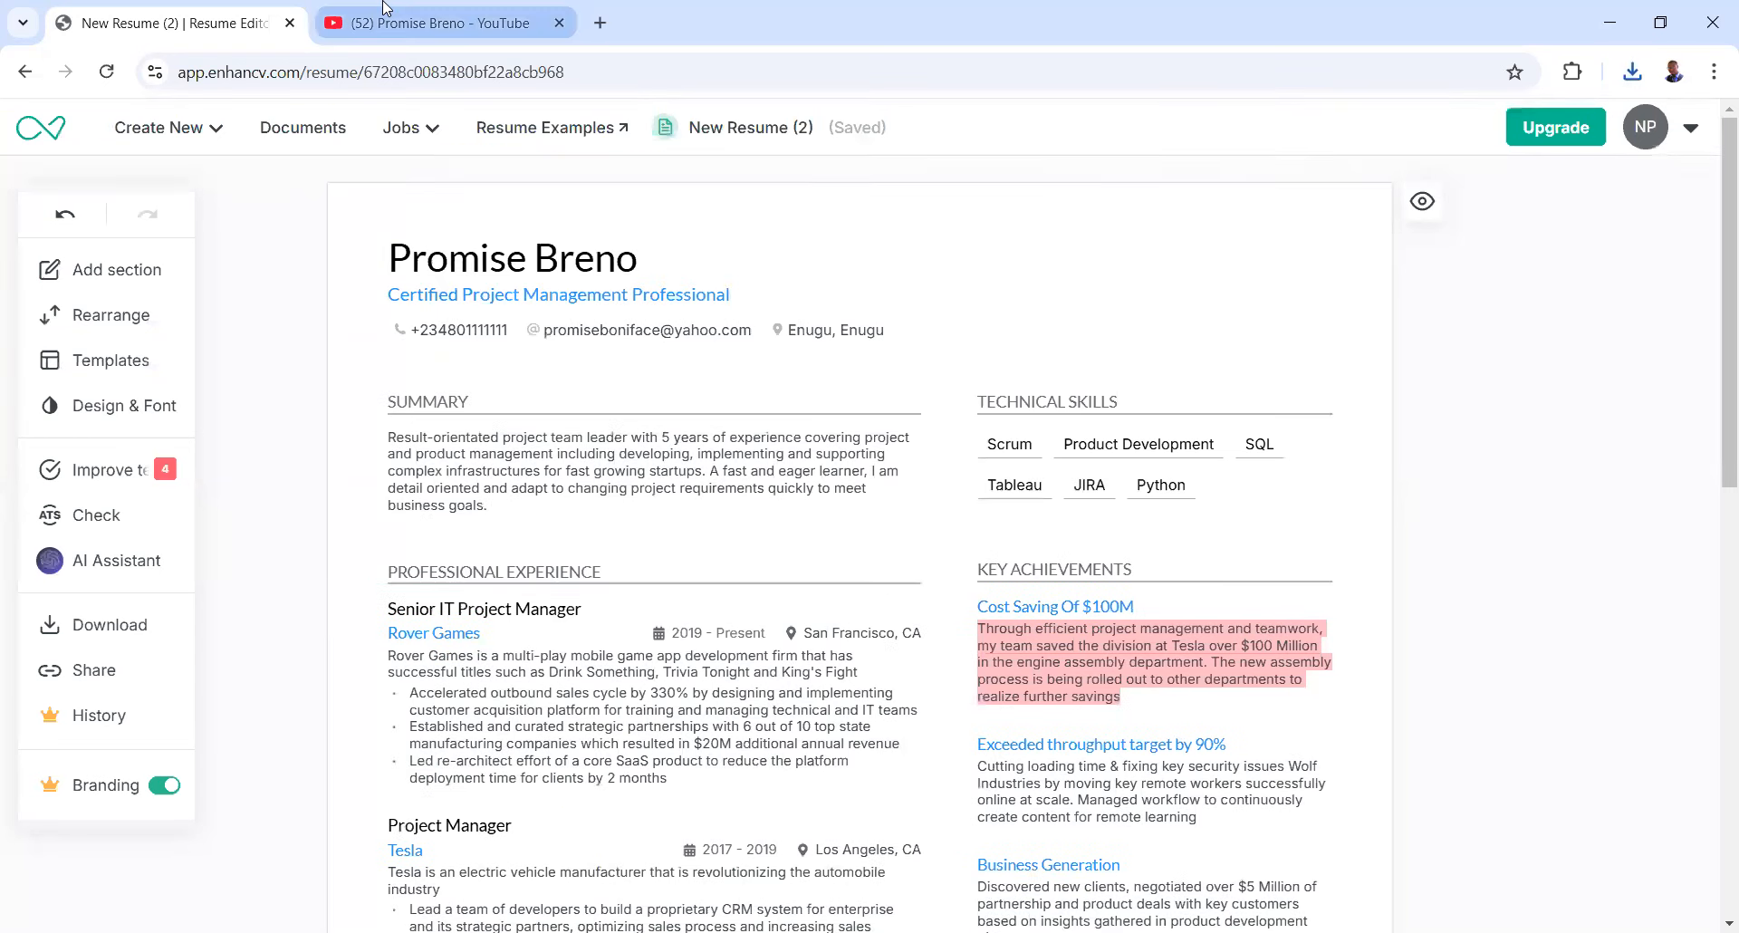
{"action": "left_click", "coordinate": [385, 18]}
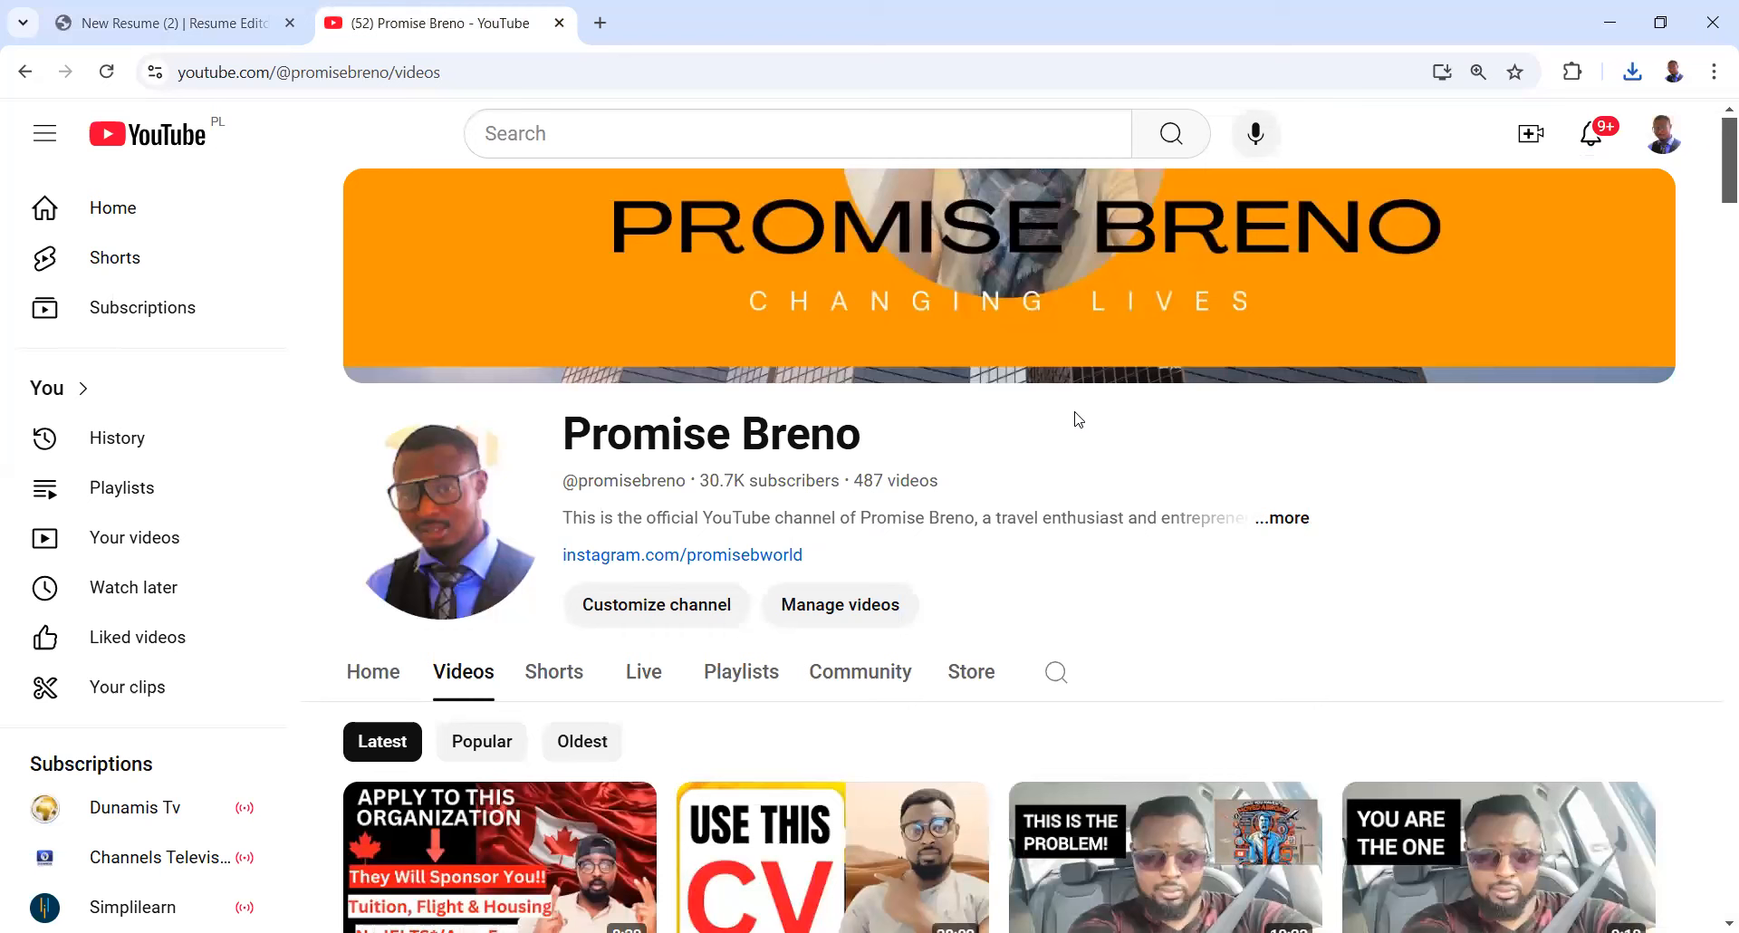
{"action": "scroll", "coordinate": [1062, 748], "scroll_direction": "down", "scroll_amount": 2}
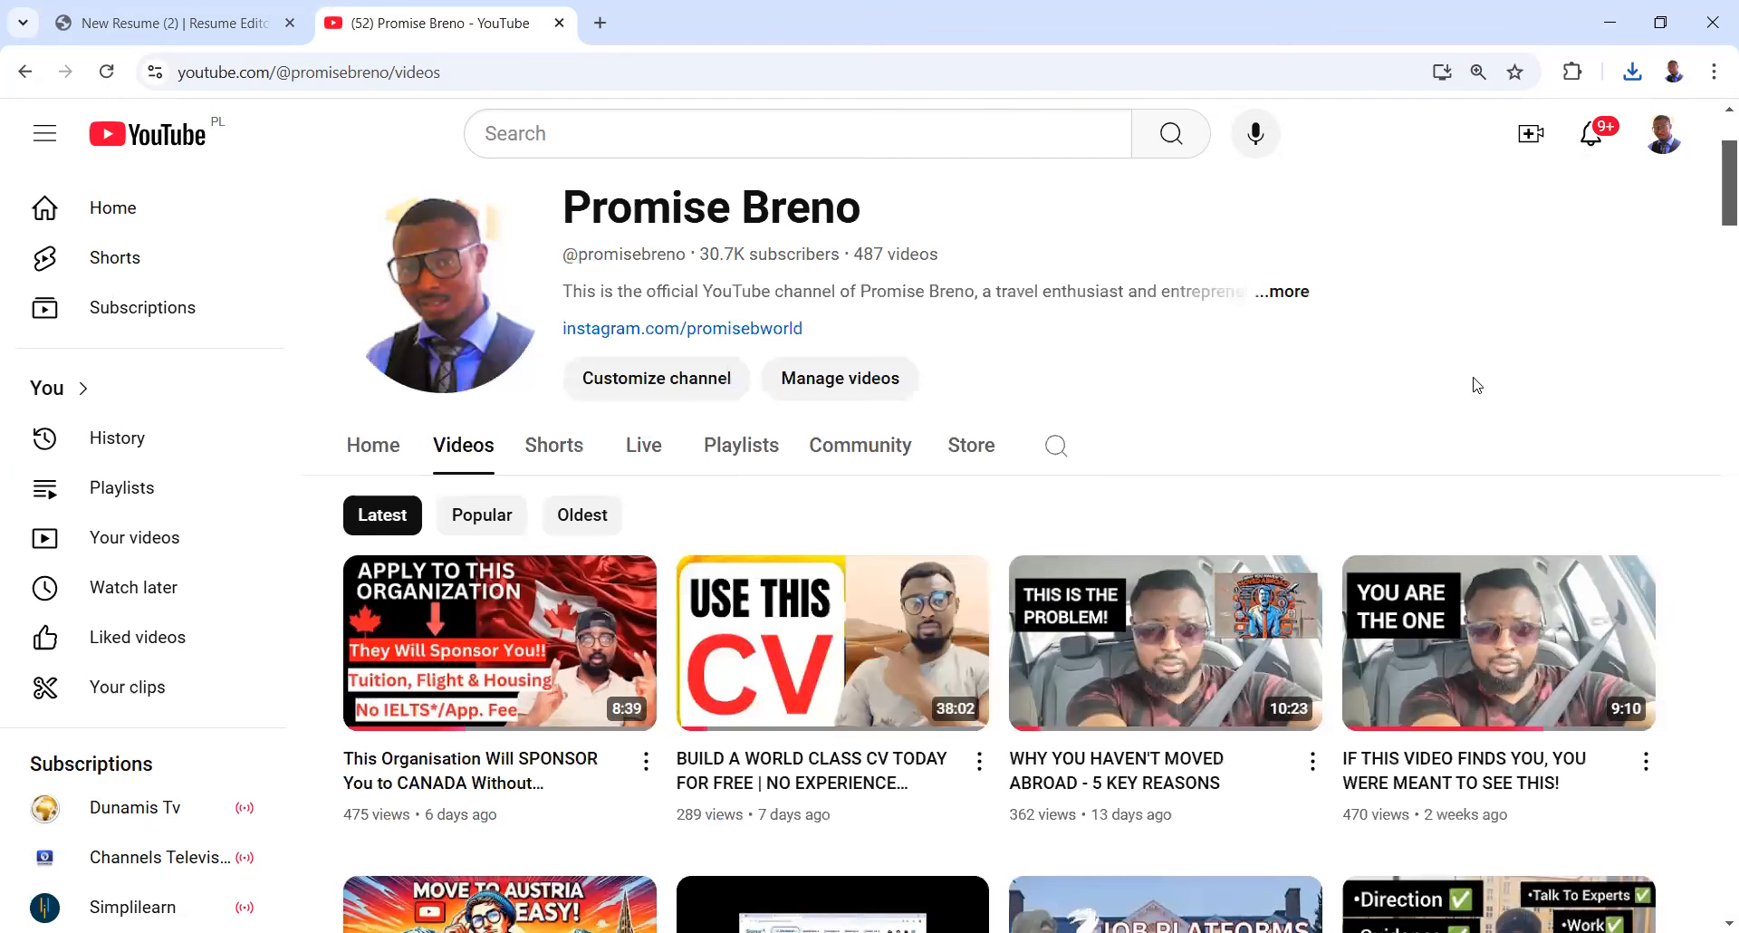
{"action": "scroll", "coordinate": [1477, 385], "scroll_direction": "down", "scroll_amount": 2}
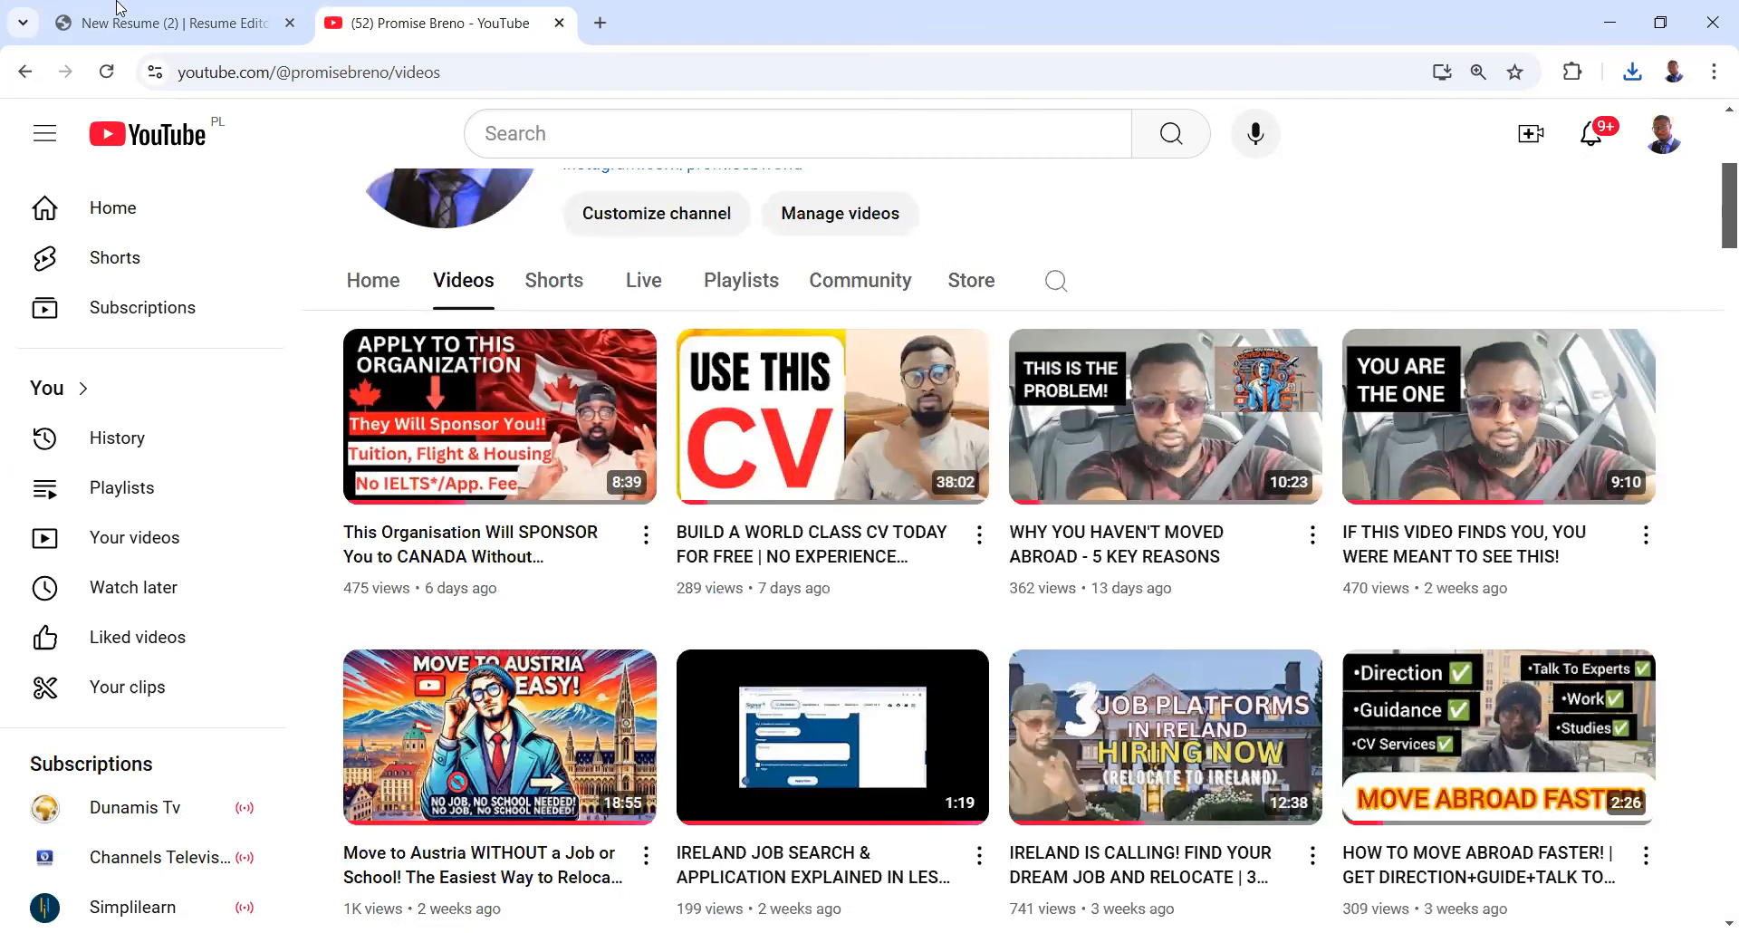
{"action": "left_click", "coordinate": [119, 8]}
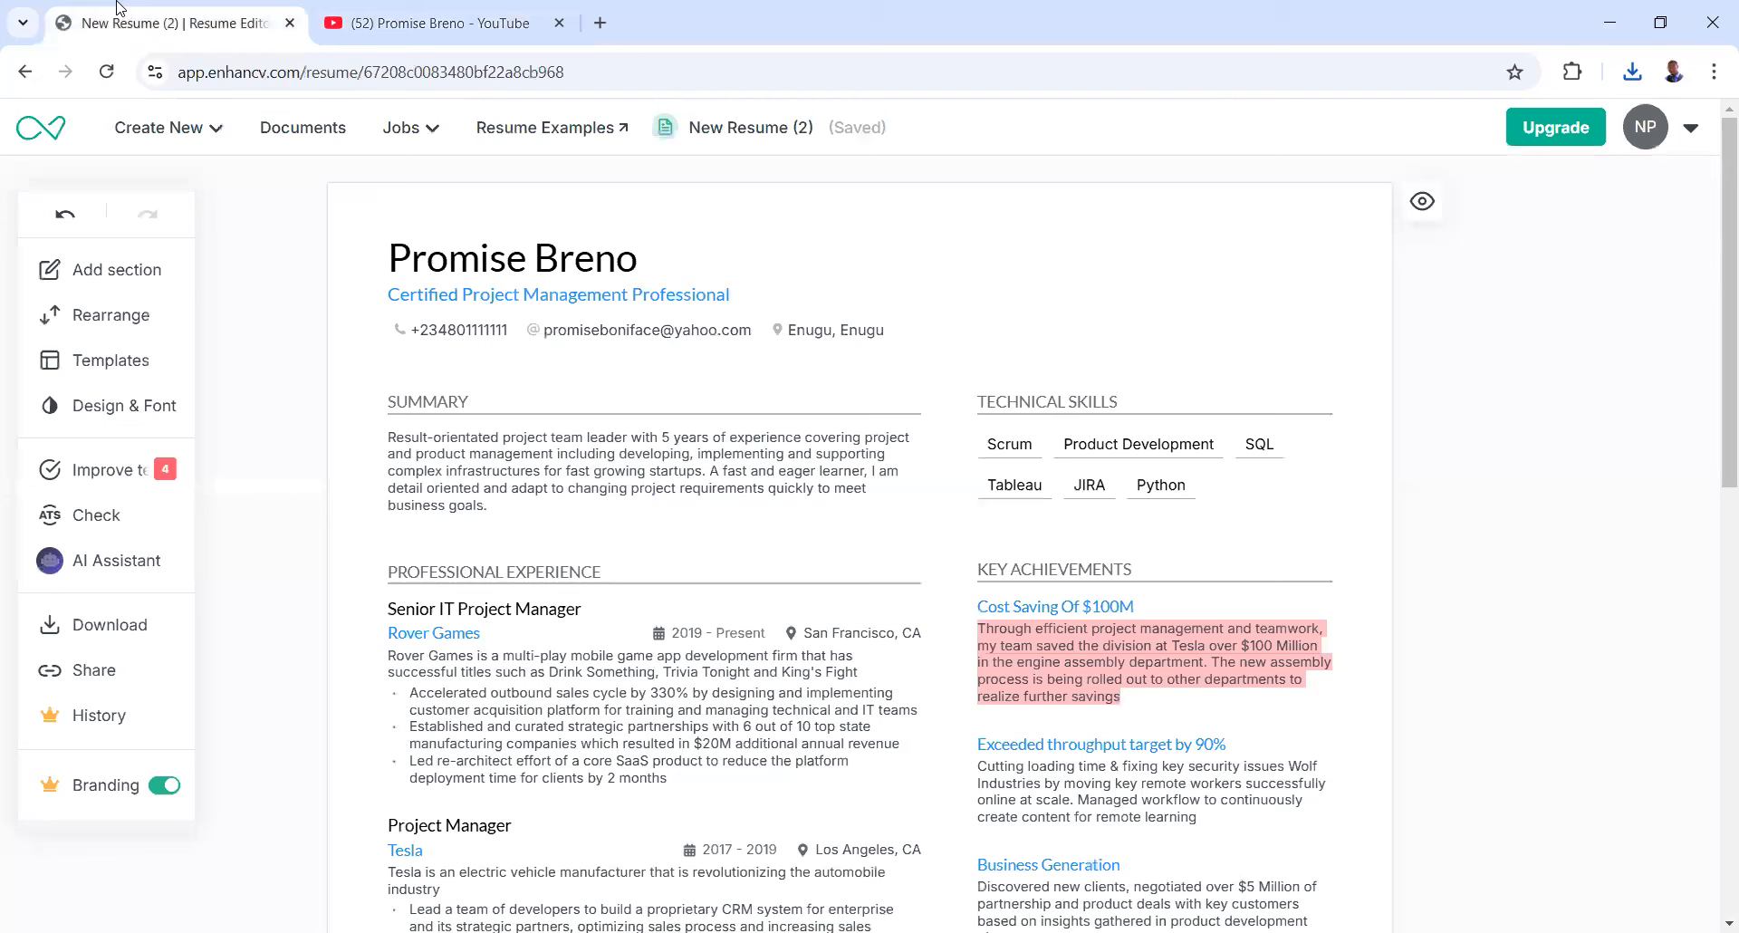
{"action": "left_click", "coordinate": [441, 11]}
{"action": "scroll", "coordinate": [1144, 431], "scroll_direction": "down", "scroll_amount": 1}
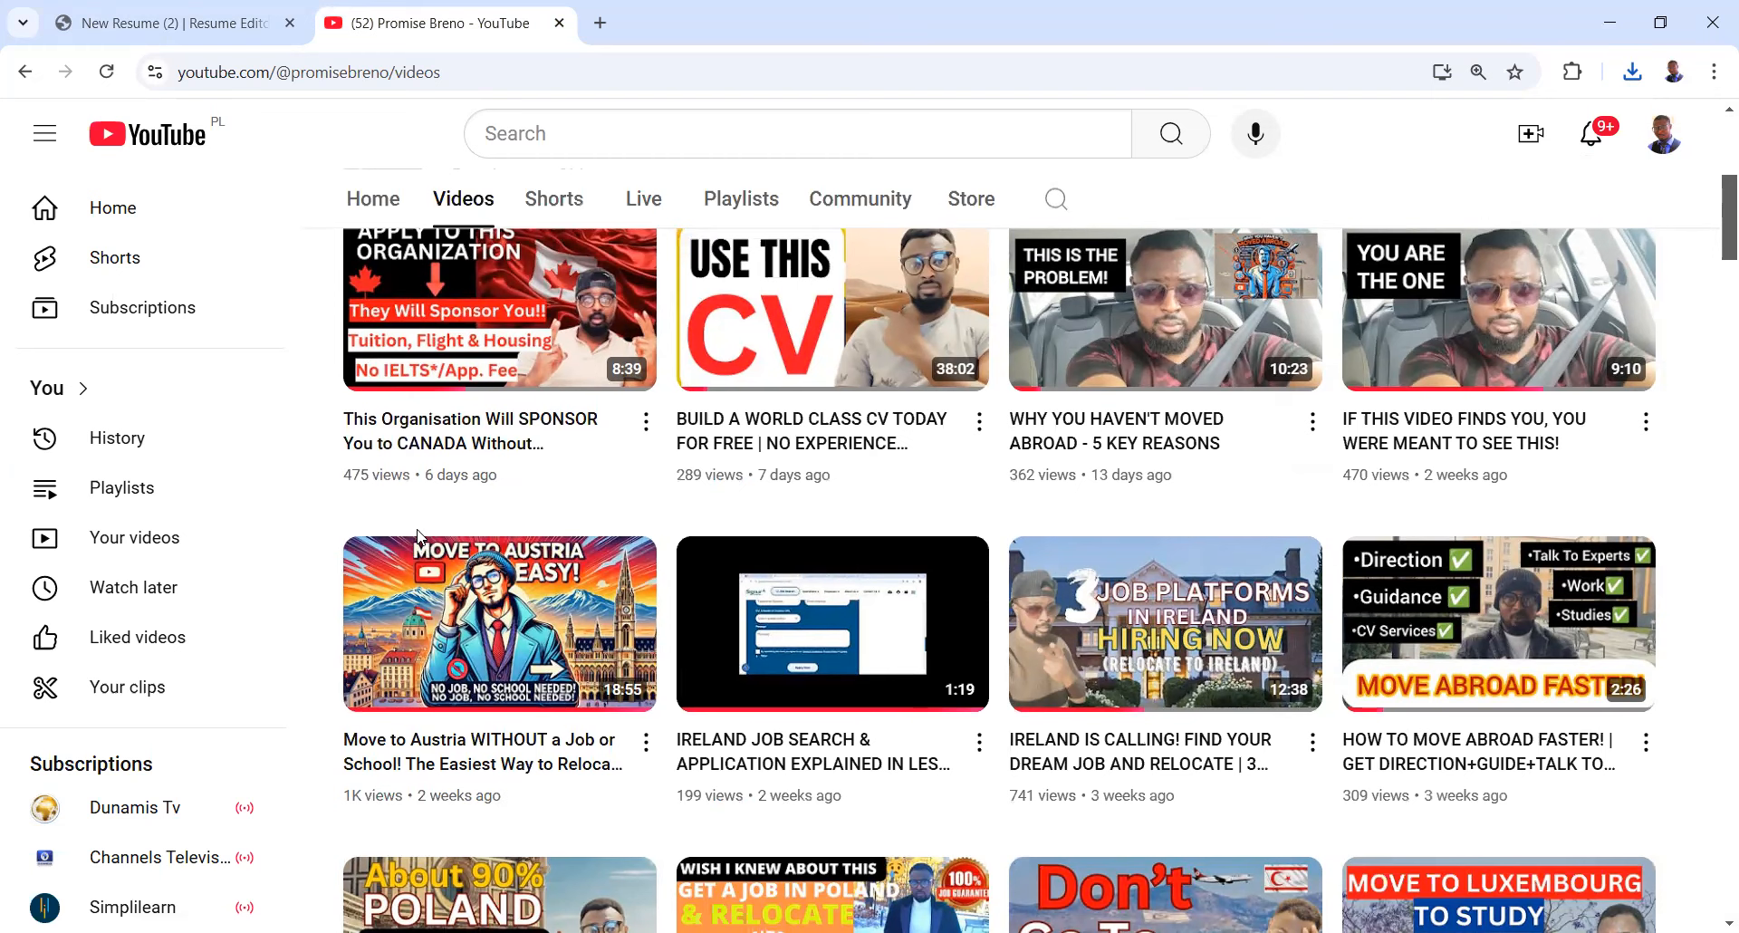
{"action": "scroll", "coordinate": [480, 558], "scroll_direction": "down", "scroll_amount": 2}
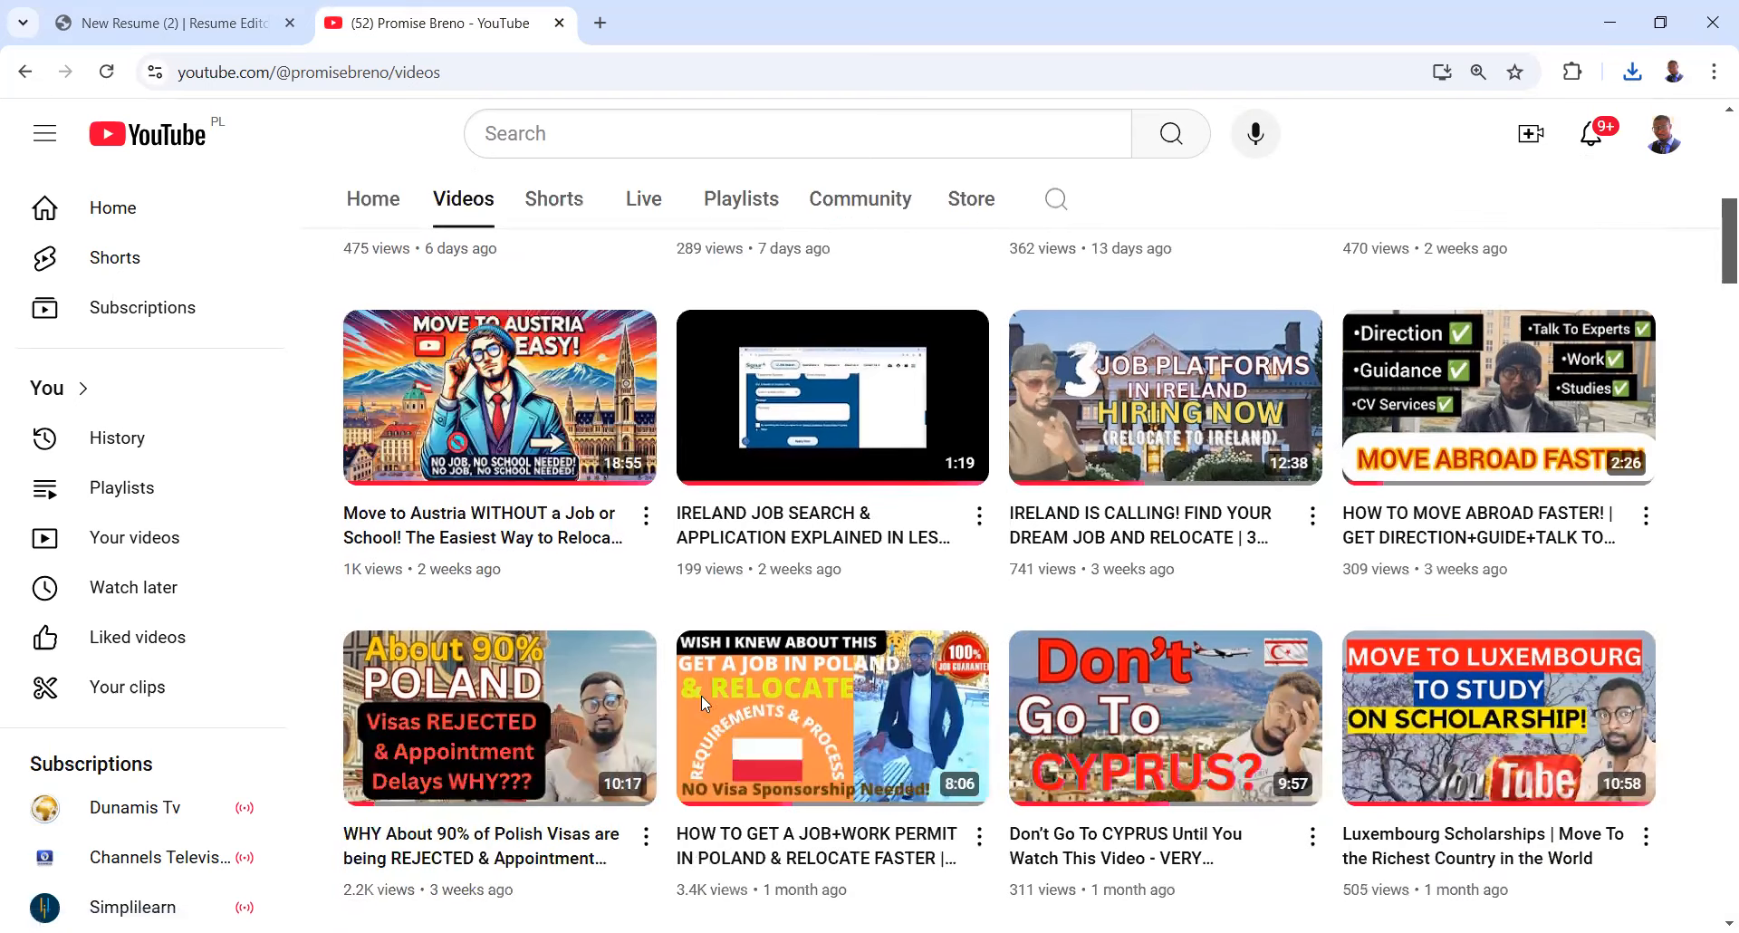
{"action": "scroll", "coordinate": [852, 604], "scroll_direction": "down", "scroll_amount": 1}
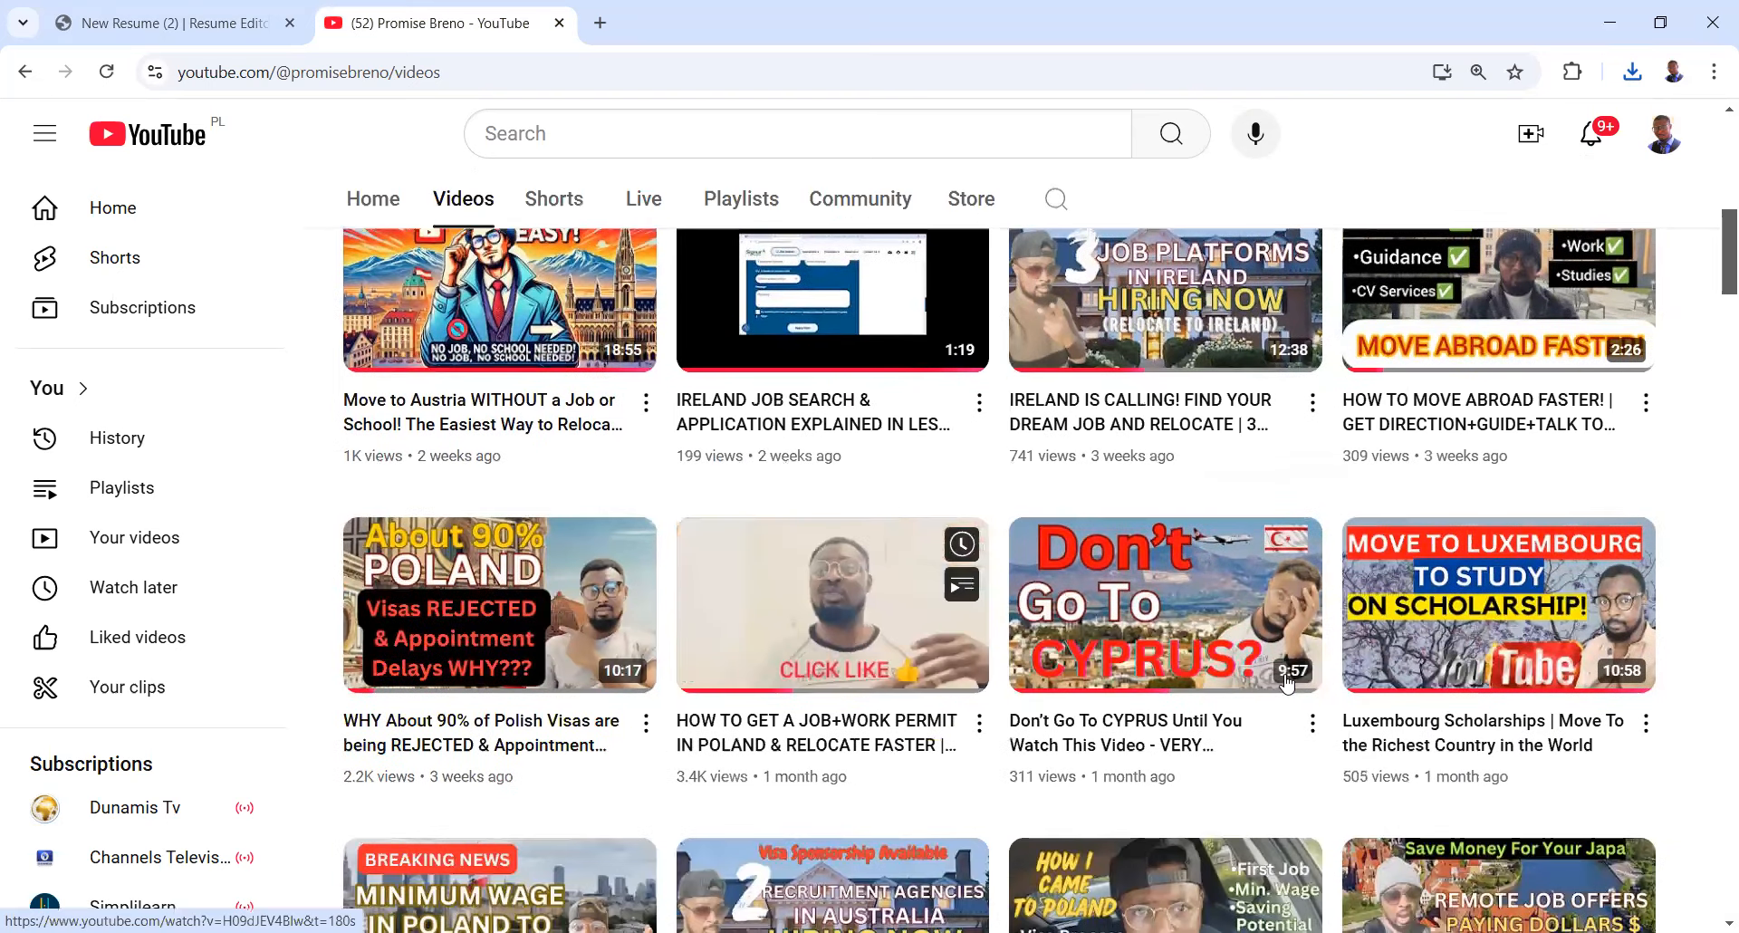
{"action": "scroll", "coordinate": [1287, 680], "scroll_direction": "down", "scroll_amount": 5}
{"action": "scroll", "coordinate": [1298, 667], "scroll_direction": "down", "scroll_amount": 7}
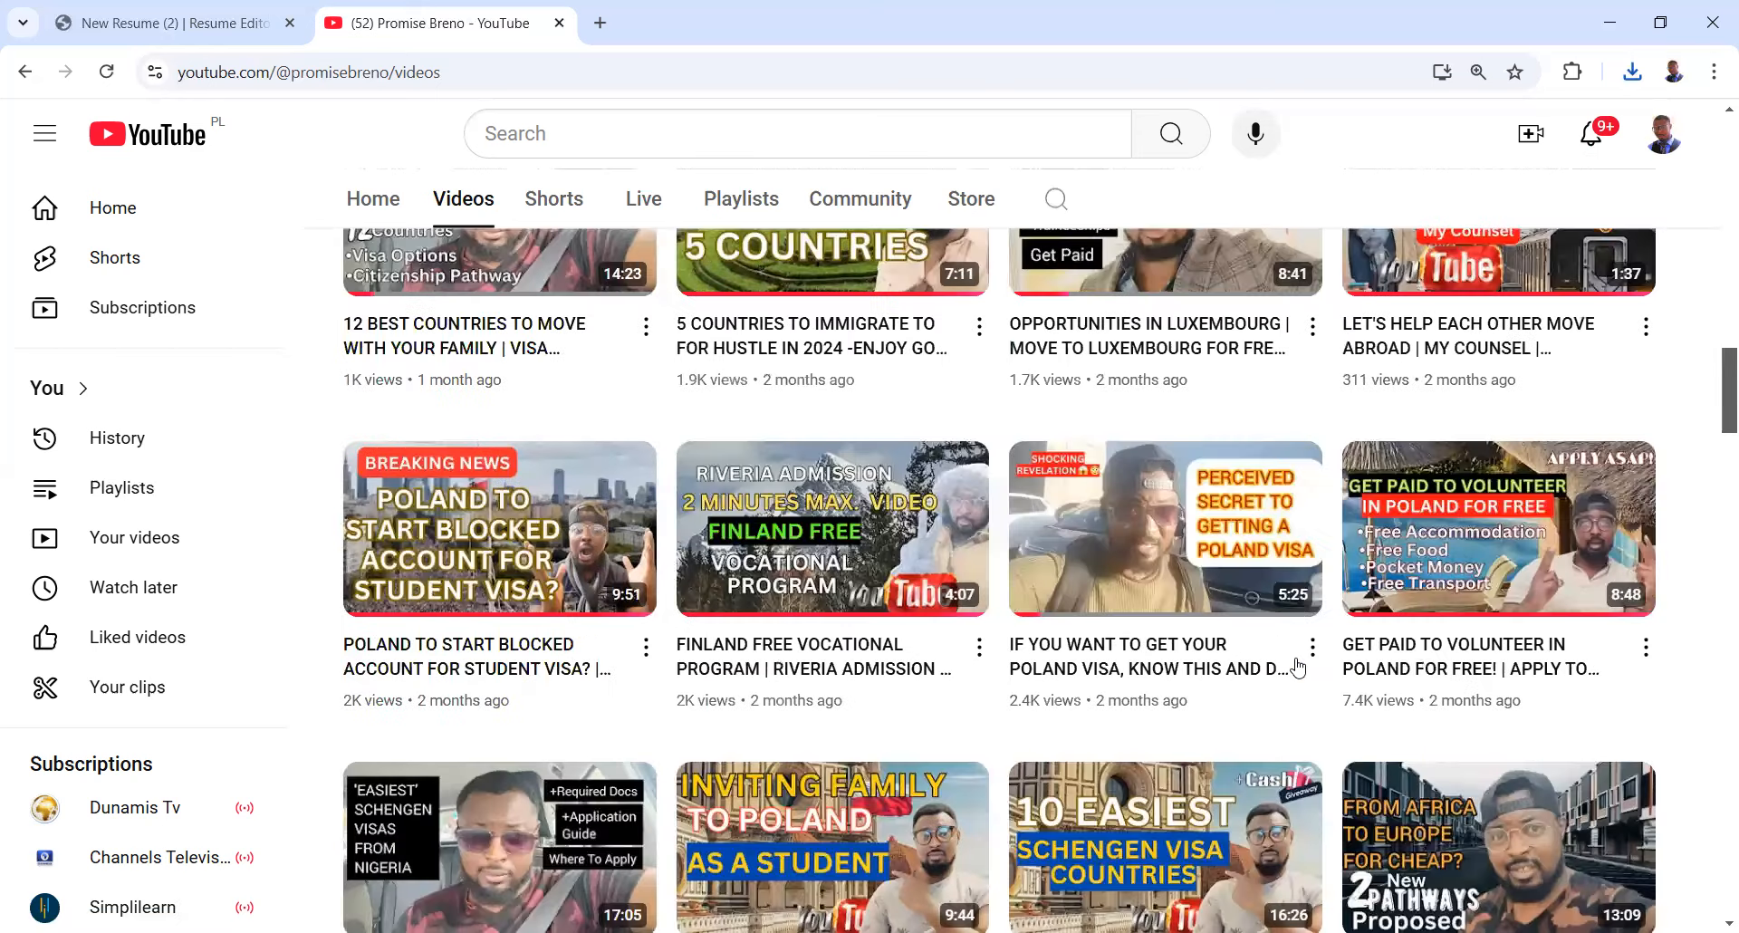
{"action": "scroll", "coordinate": [1286, 625], "scroll_direction": "up", "scroll_amount": 10}
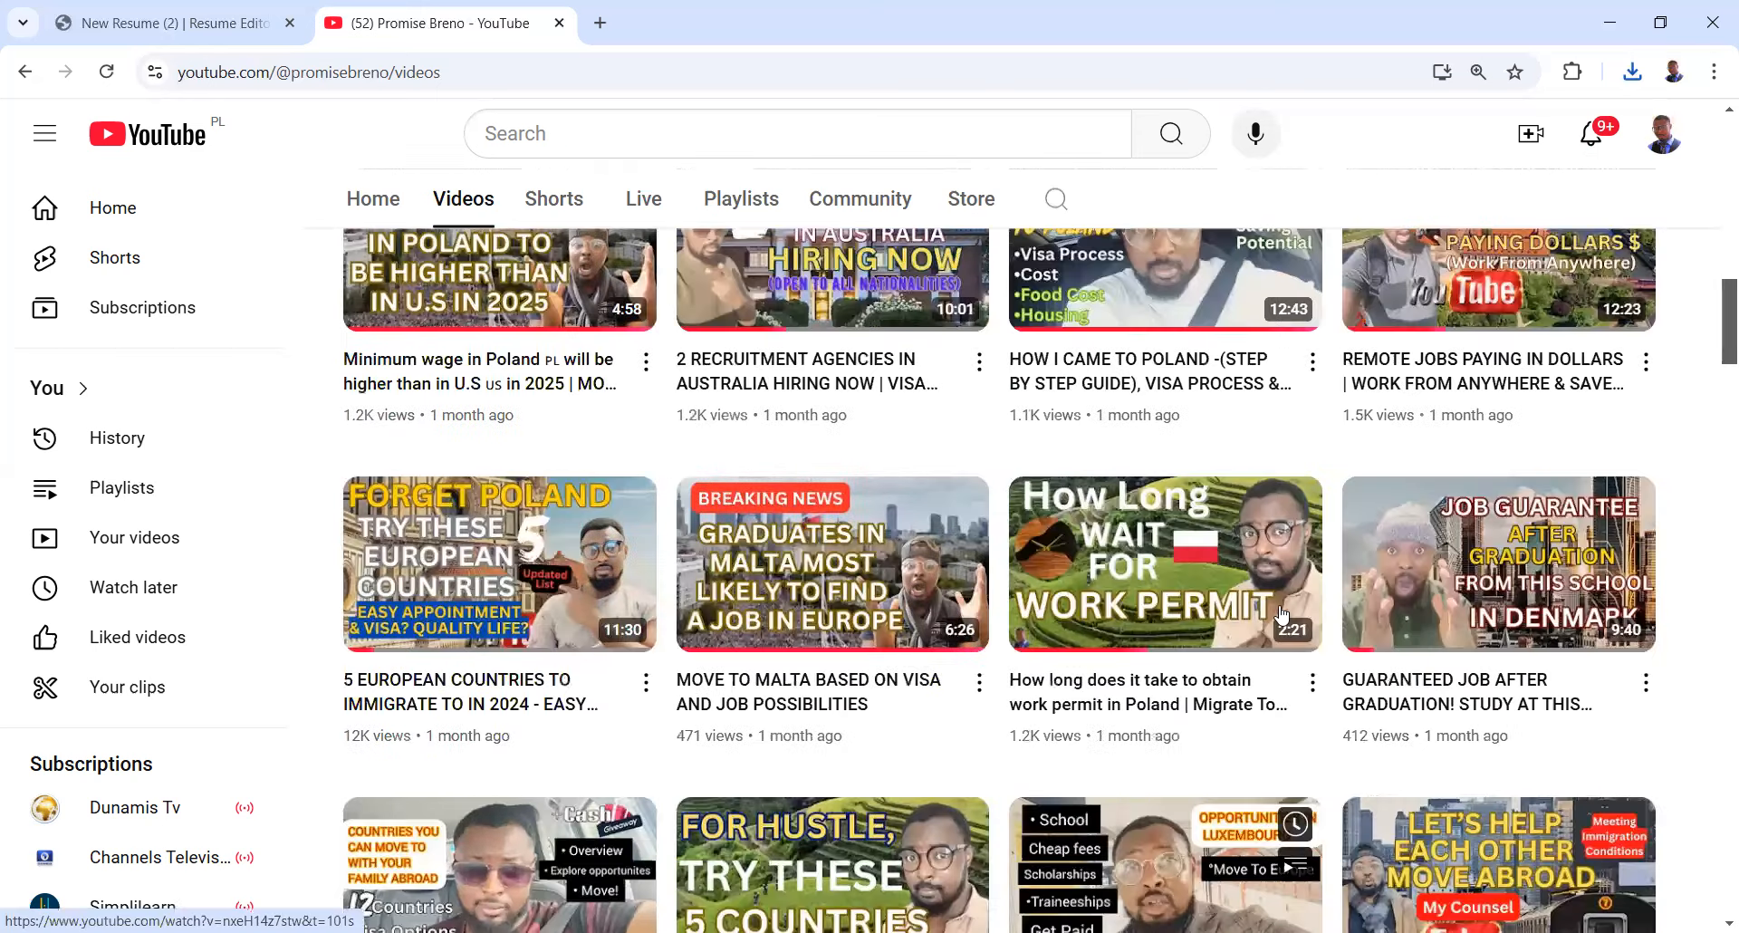
{"action": "scroll", "coordinate": [1254, 518], "scroll_direction": "up", "scroll_amount": 3}
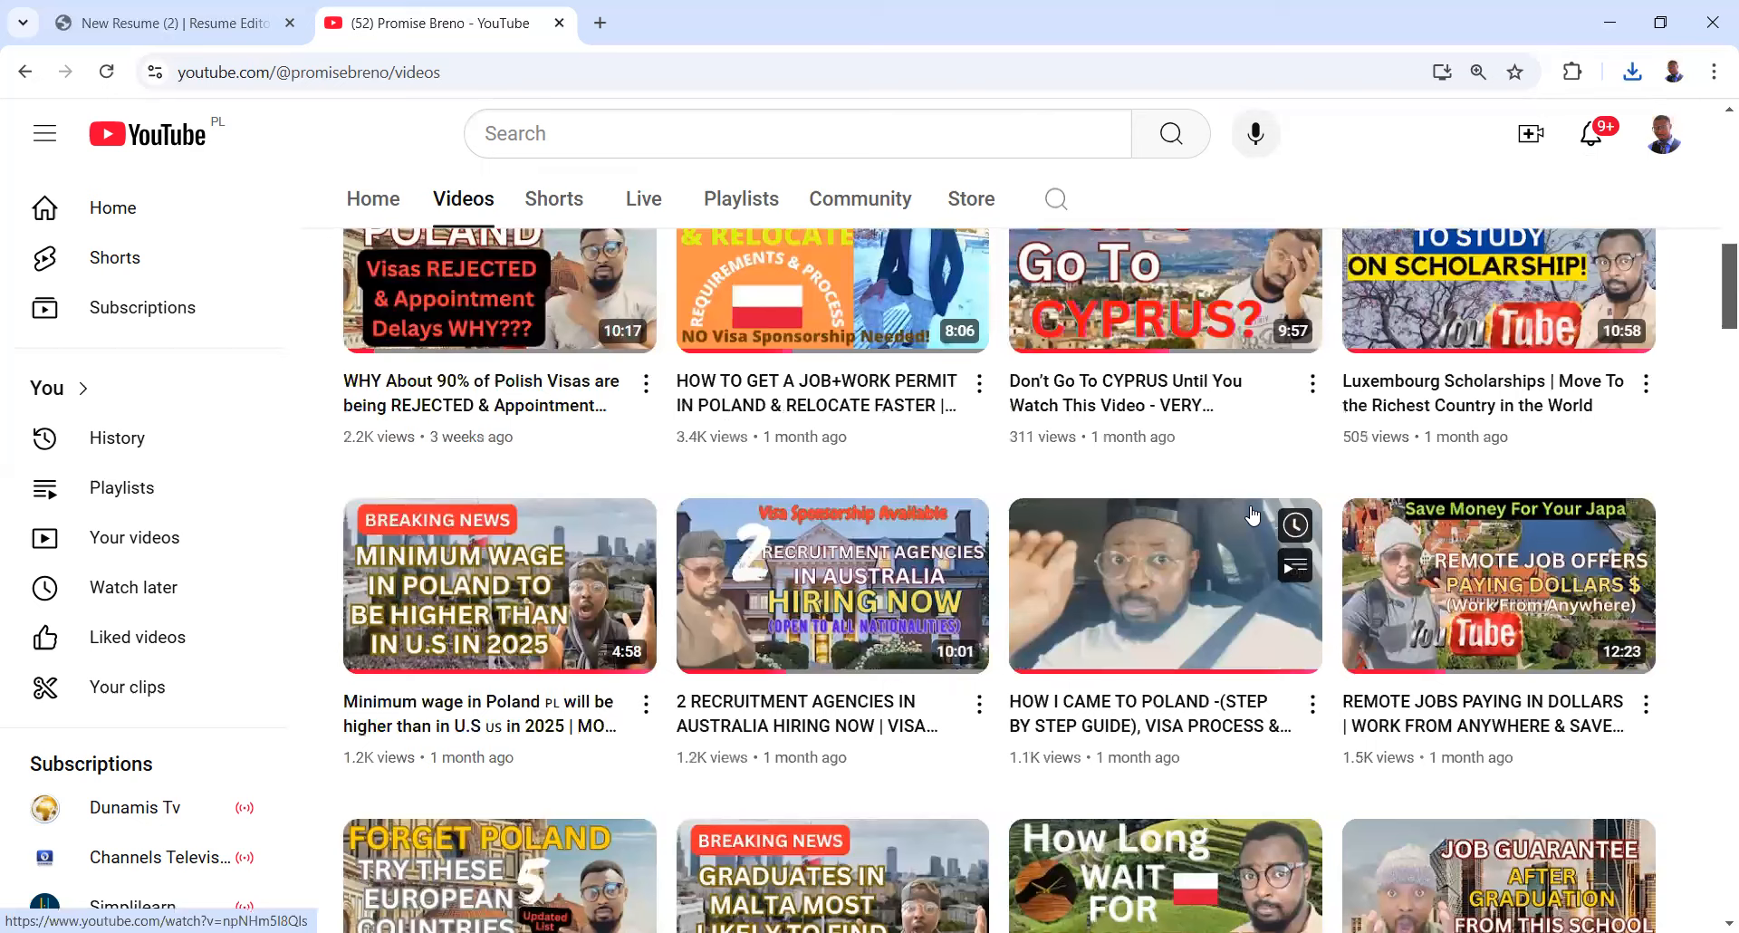
{"action": "scroll", "coordinate": [1186, 362], "scroll_direction": "up", "scroll_amount": 7}
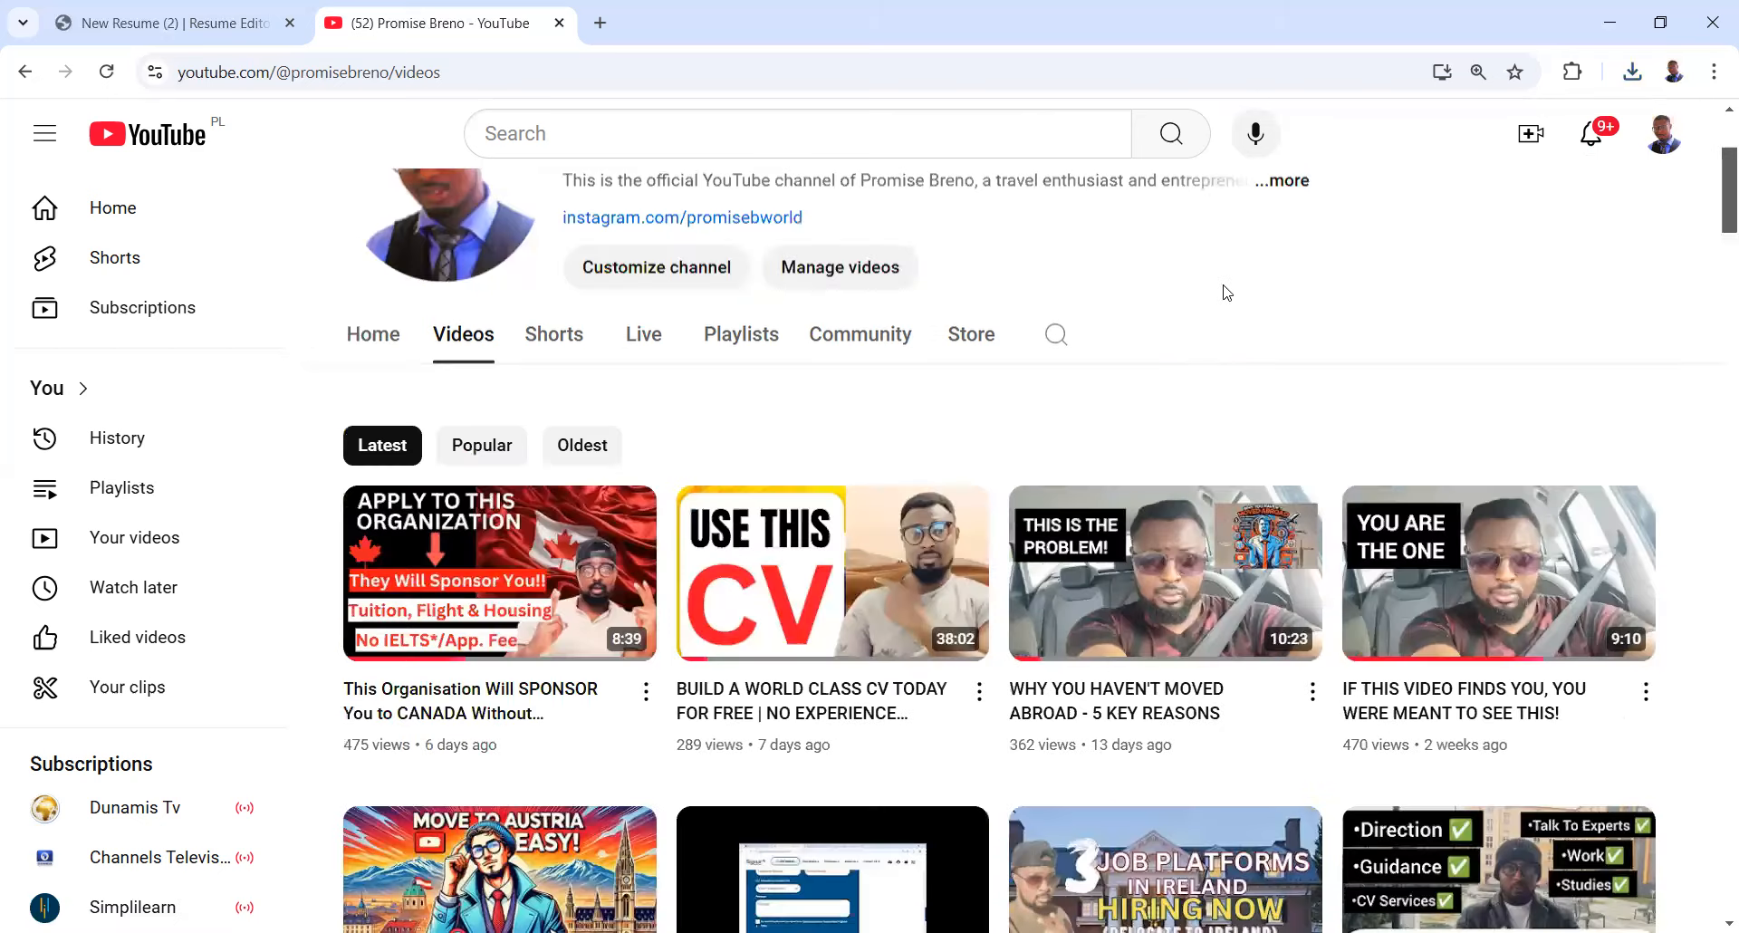
{"action": "scroll", "coordinate": [1250, 362], "scroll_direction": "up", "scroll_amount": 2}
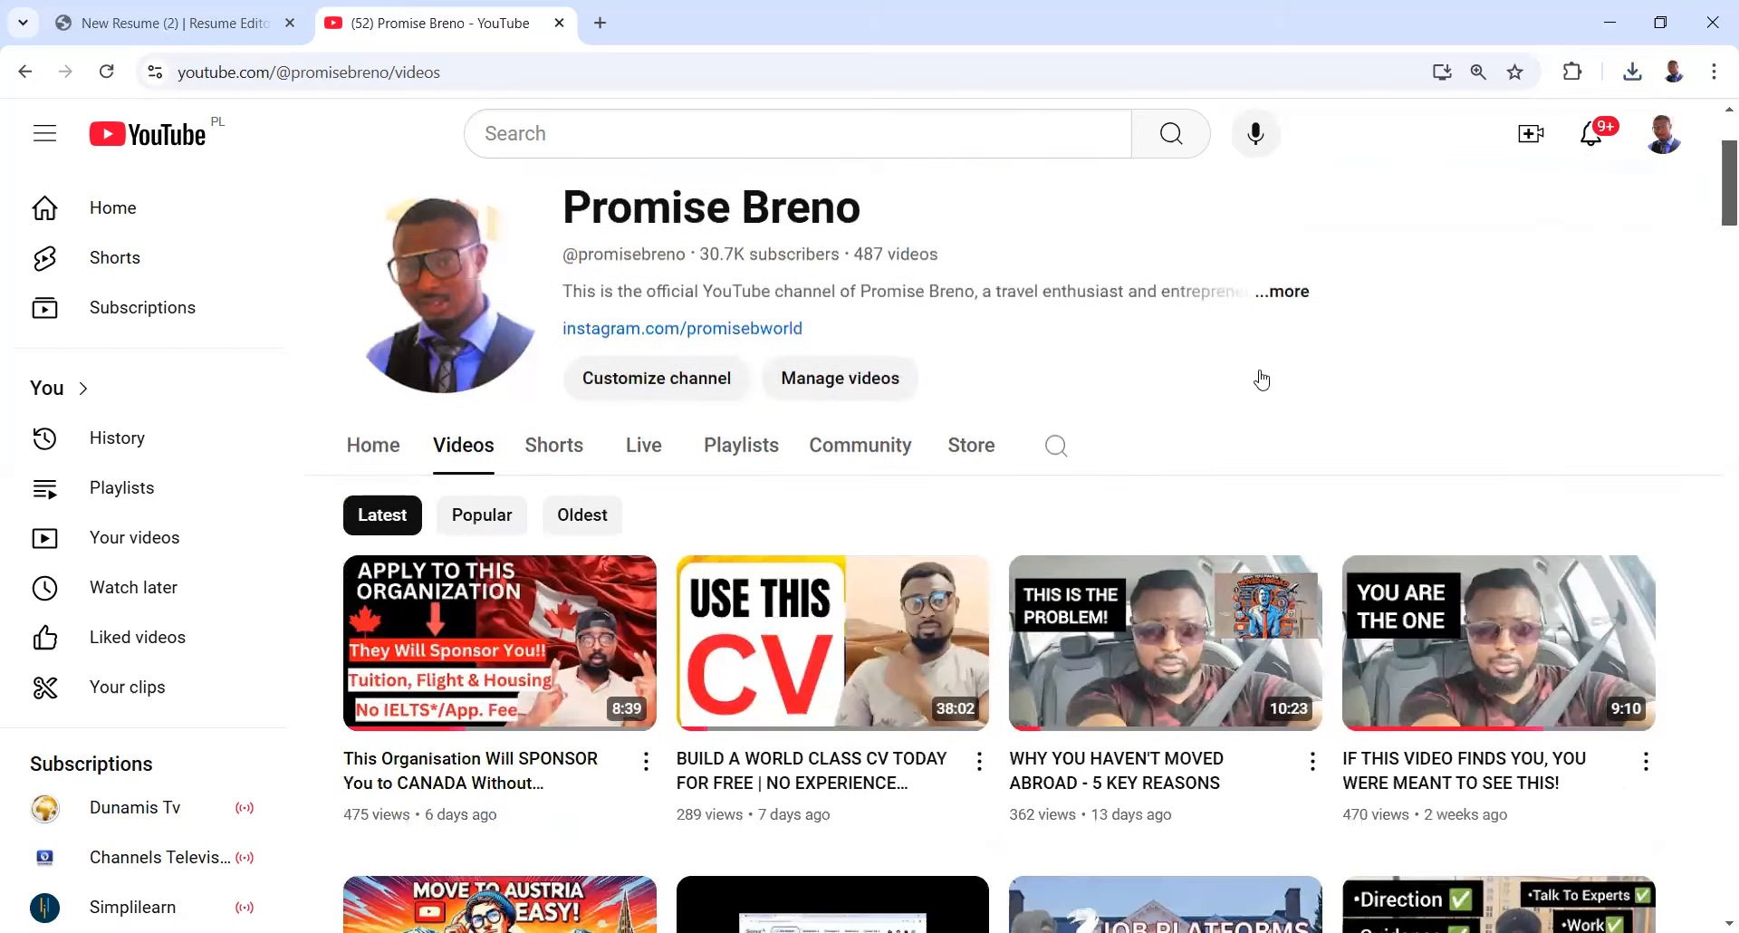
{"action": "scroll", "coordinate": [1262, 380], "scroll_direction": "down", "scroll_amount": 2}
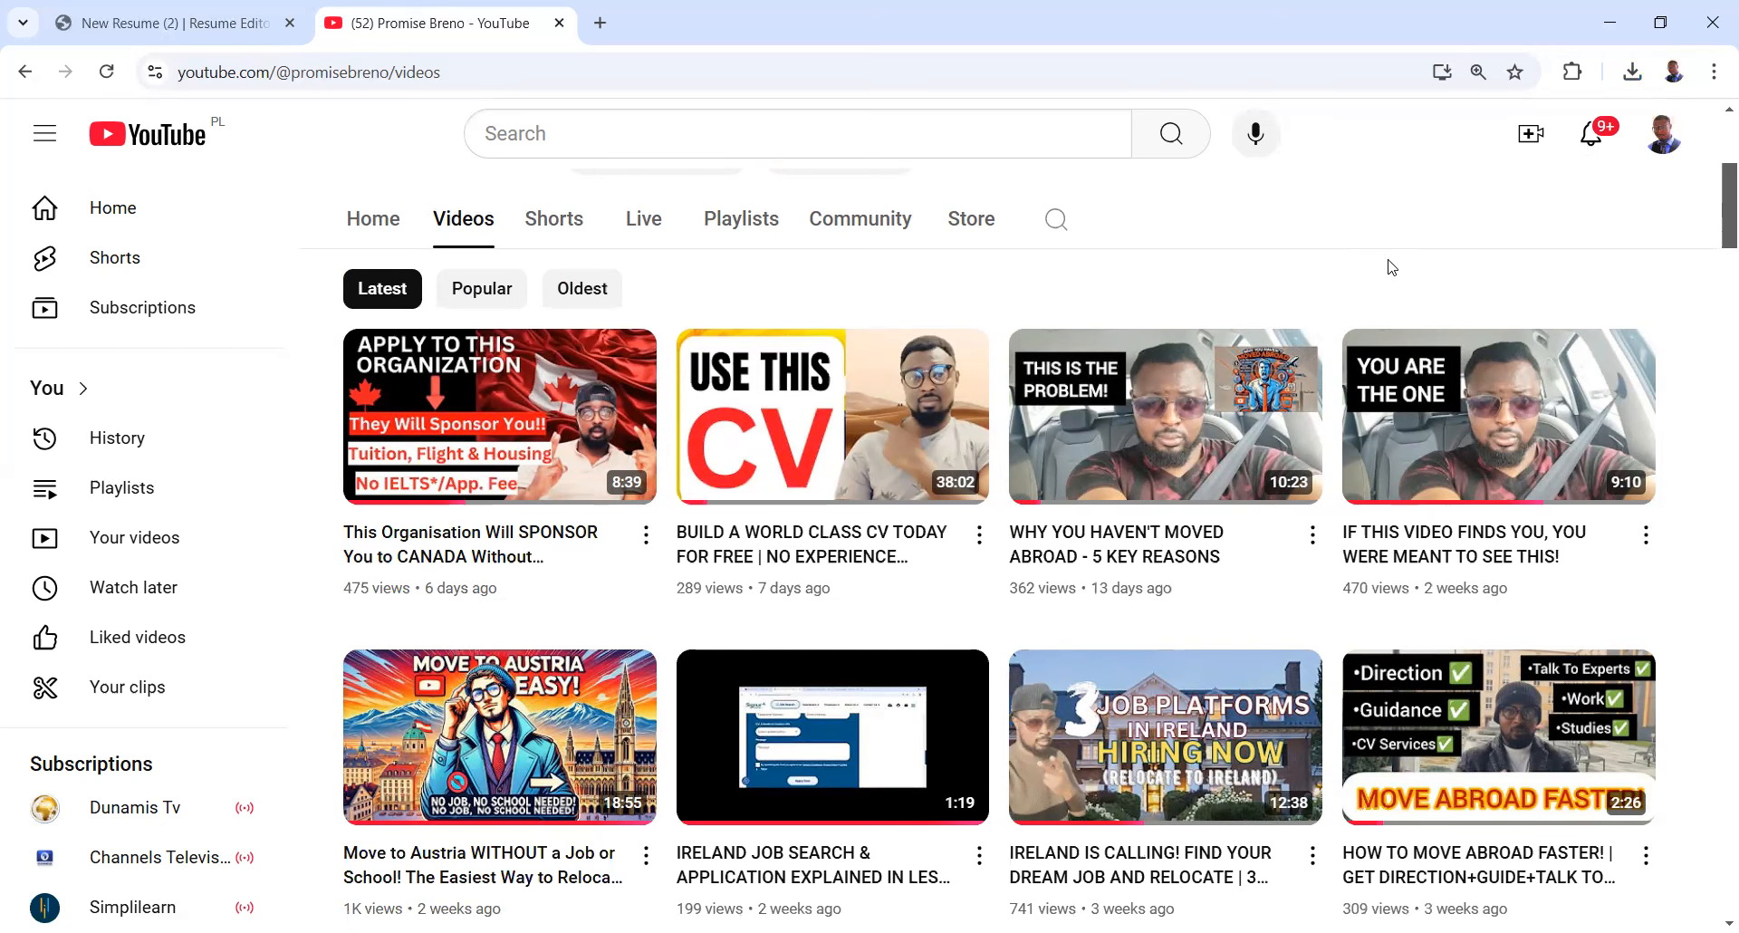
{"action": "scroll", "coordinate": [1386, 264], "scroll_direction": "down", "scroll_amount": 5}
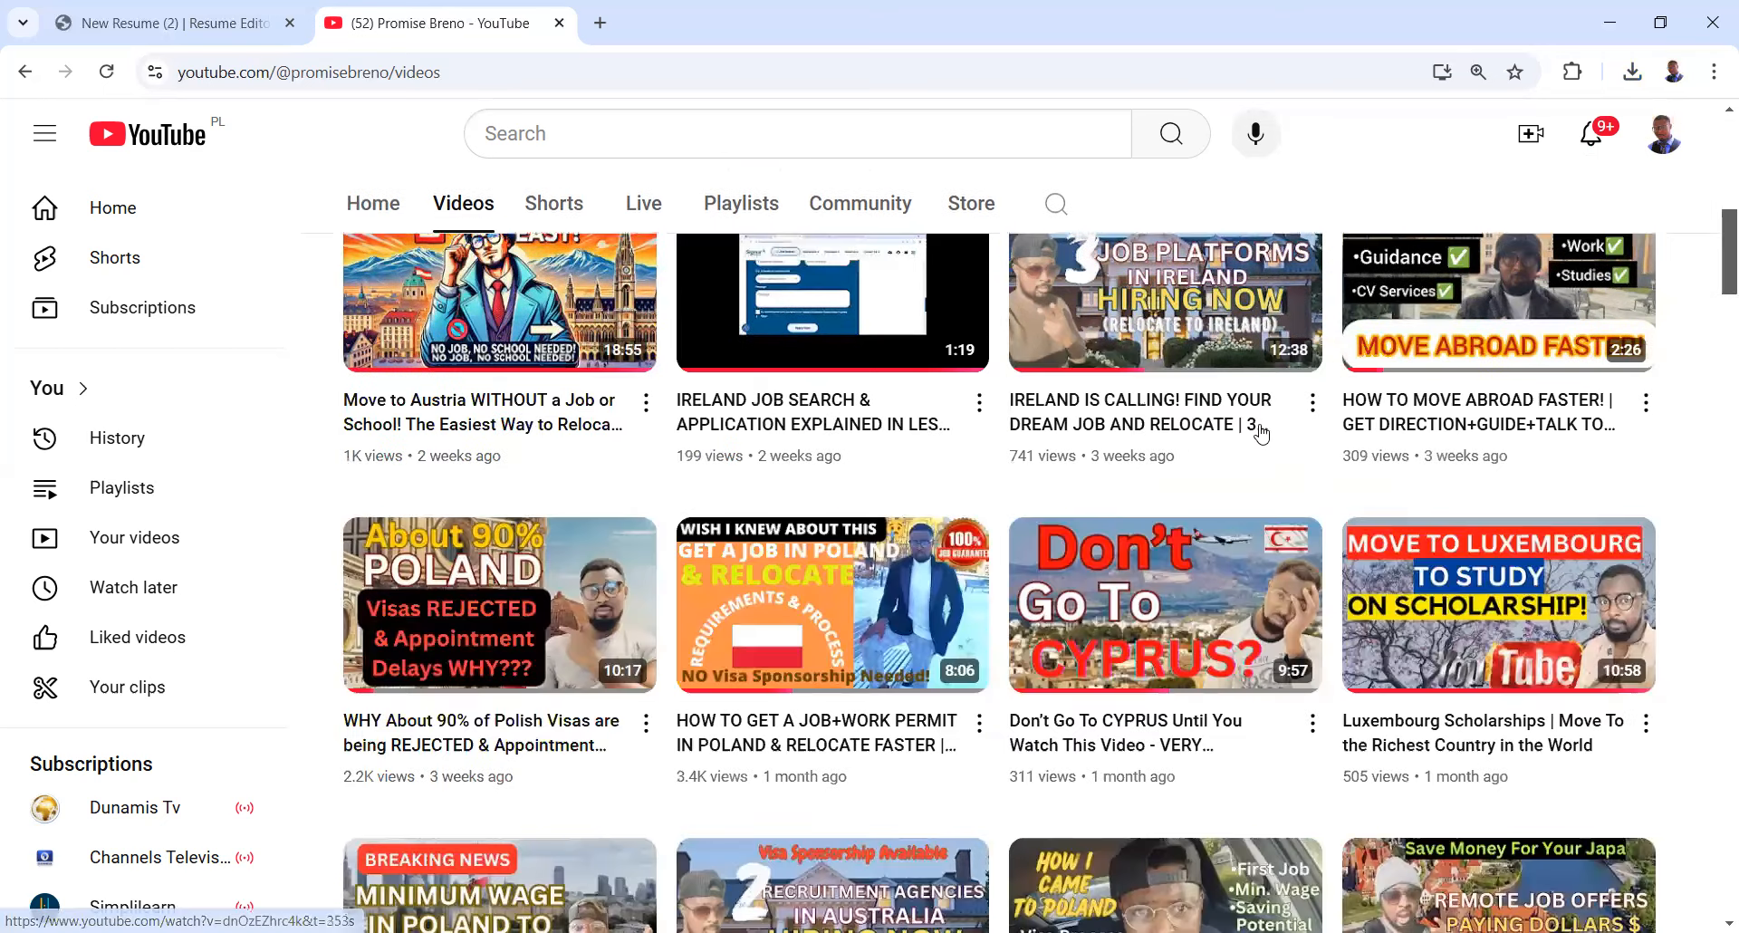
{"action": "scroll", "coordinate": [1268, 412], "scroll_direction": "down", "scroll_amount": 10}
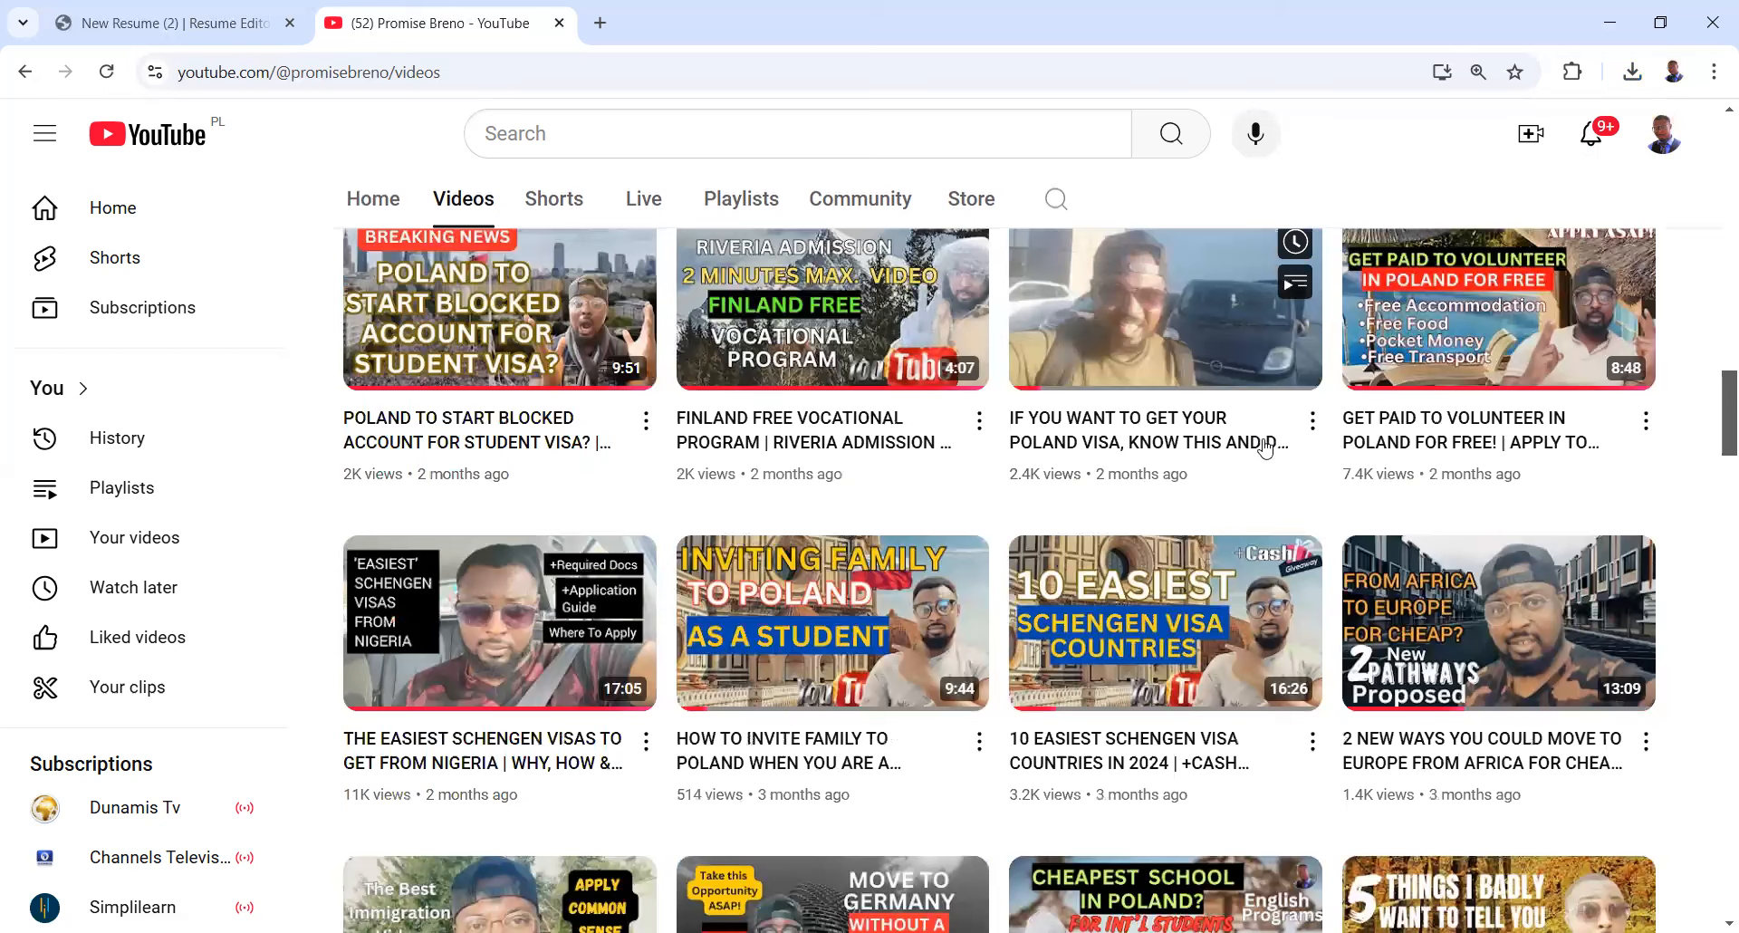
{"action": "scroll", "coordinate": [1265, 448], "scroll_direction": "up", "scroll_amount": 5}
{"action": "scroll", "coordinate": [1266, 447], "scroll_direction": "up", "scroll_amount": 7}
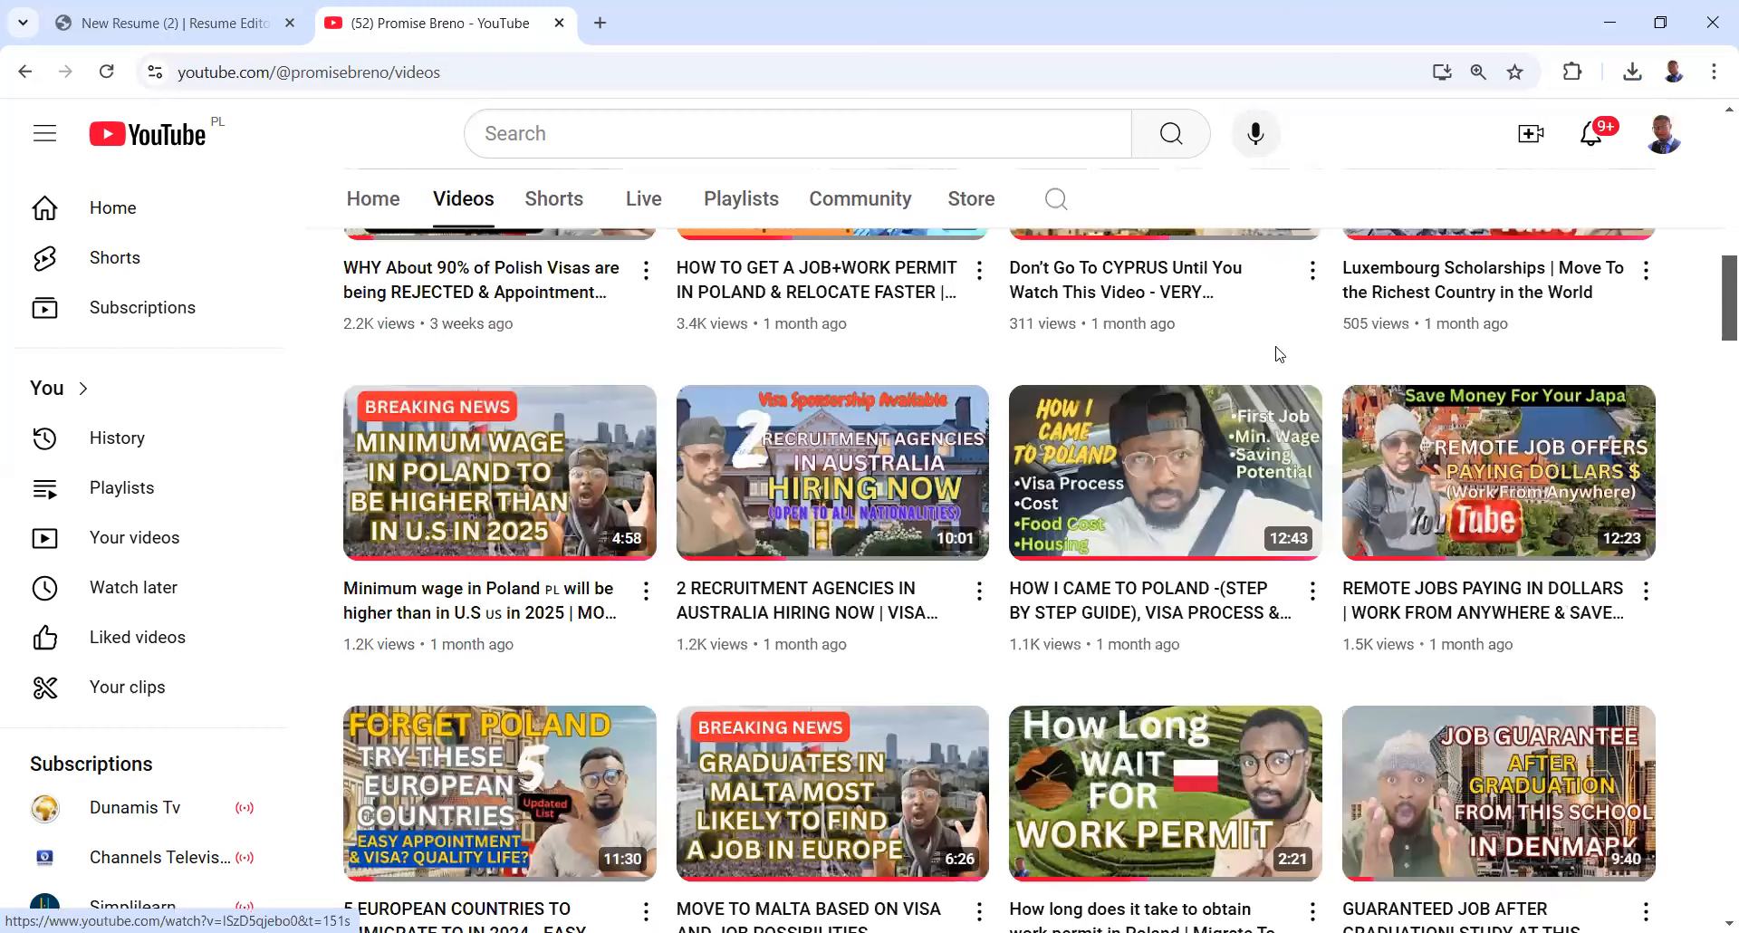
{"action": "scroll", "coordinate": [1288, 366], "scroll_direction": "up", "scroll_amount": 10}
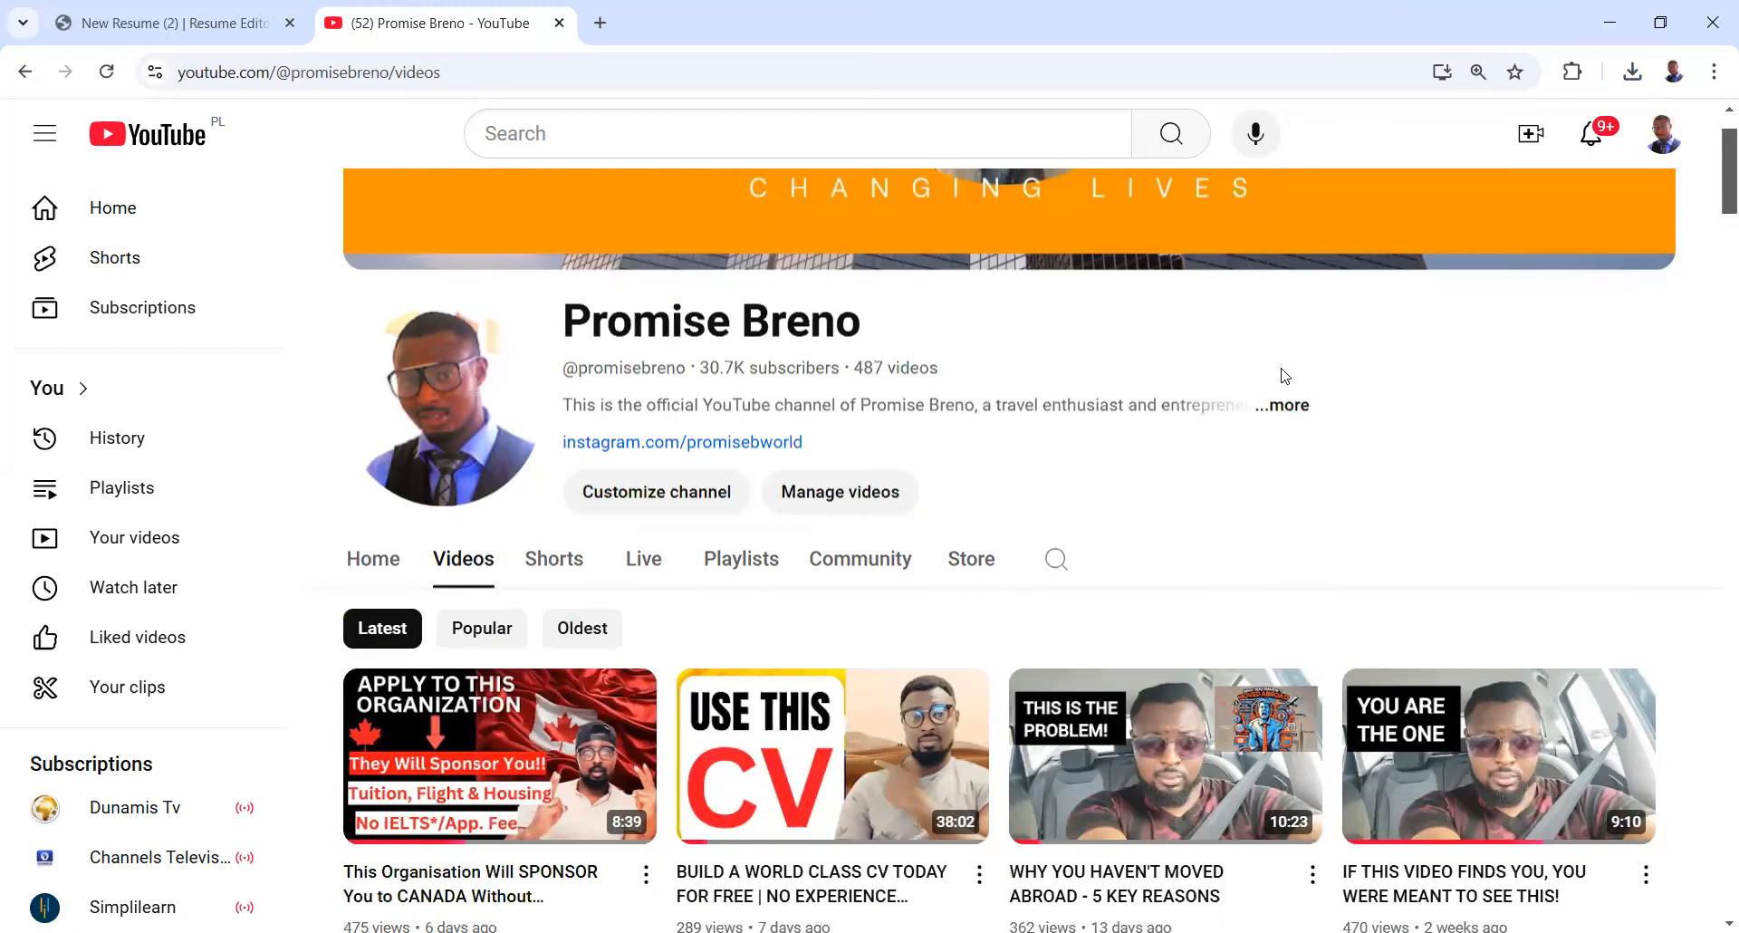